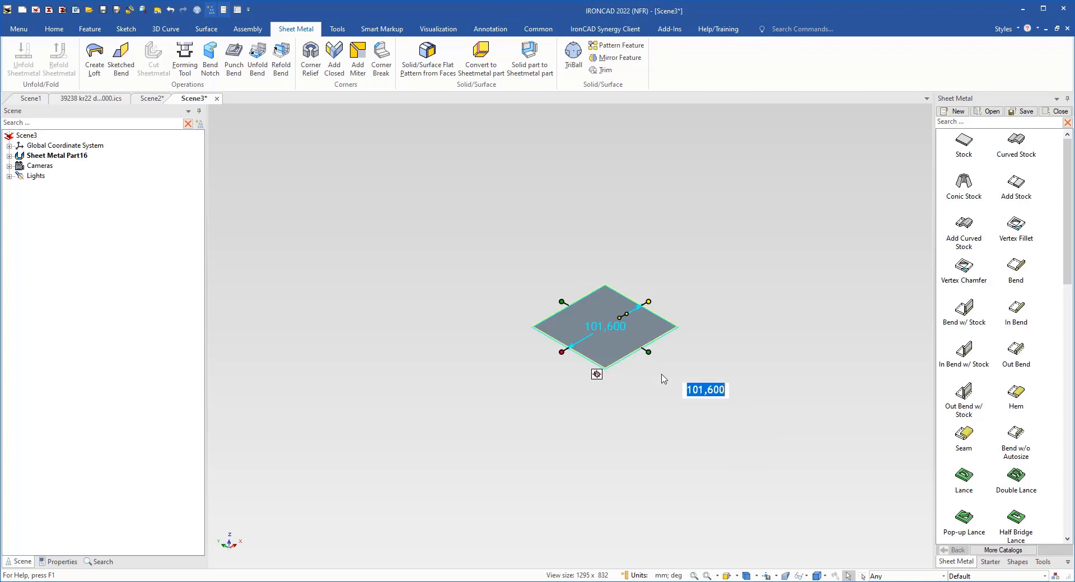
# Stretch the square sheet metal stock symmetrically into a long plate about 372 mm long
pyautogui.moveTo(647, 352); pyautogui.dragTo(703, 433)
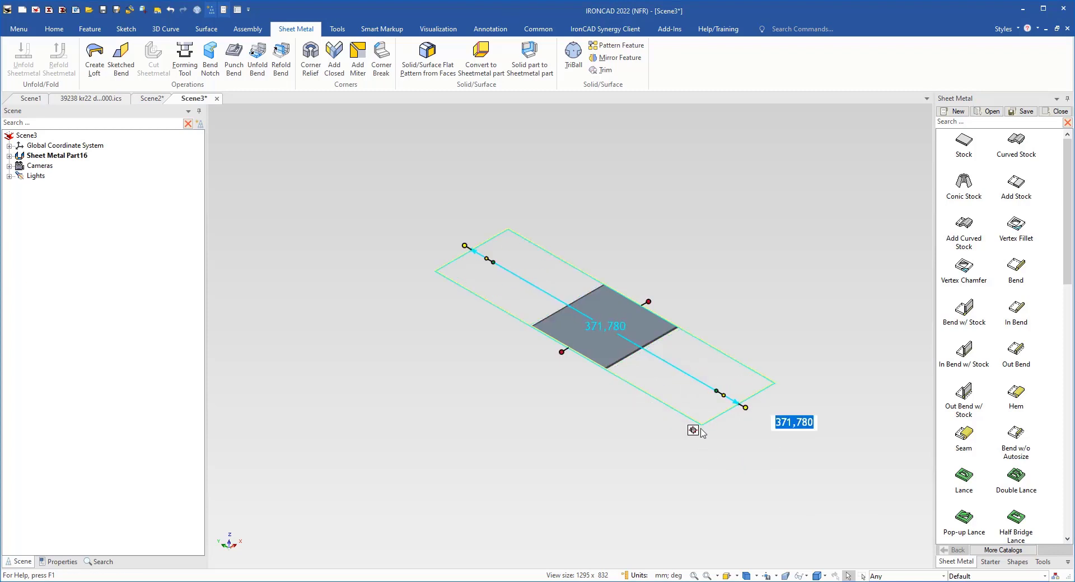
pyautogui.click(619, 448)
# Set the sheet metal part's minimum bend radius to 1 mm and edit its stock thickness
pyautogui.click(637, 334)
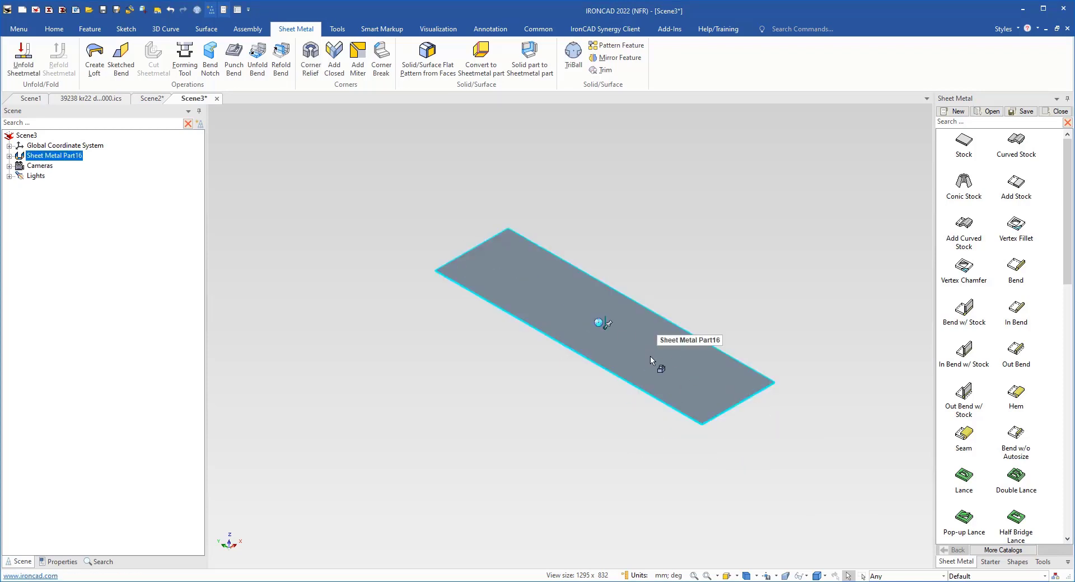
pyautogui.rightClick(650, 355)
pyautogui.click(692, 421)
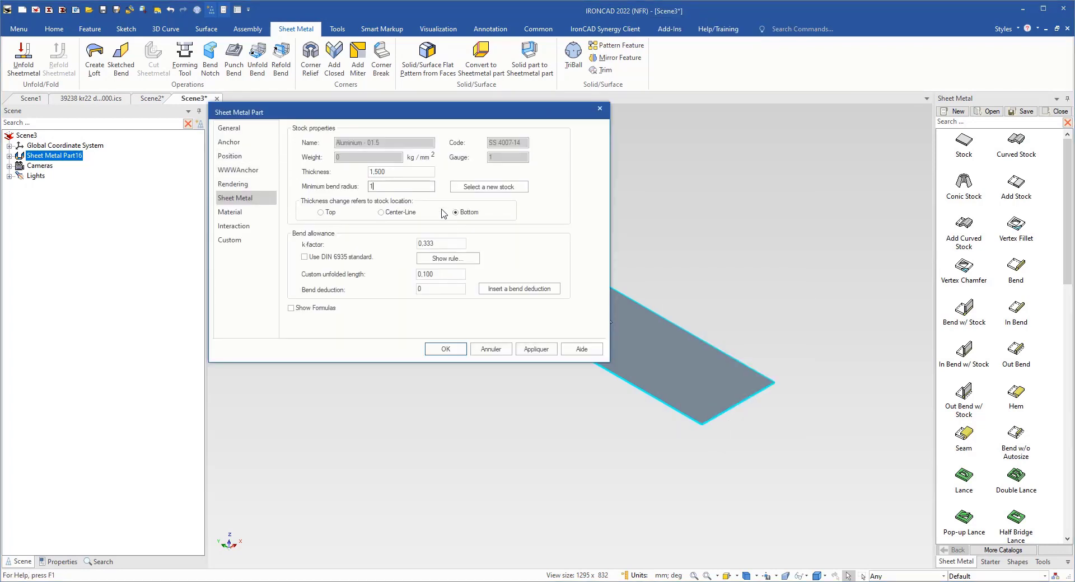
pyautogui.click(419, 171)
pyautogui.click(445, 349)
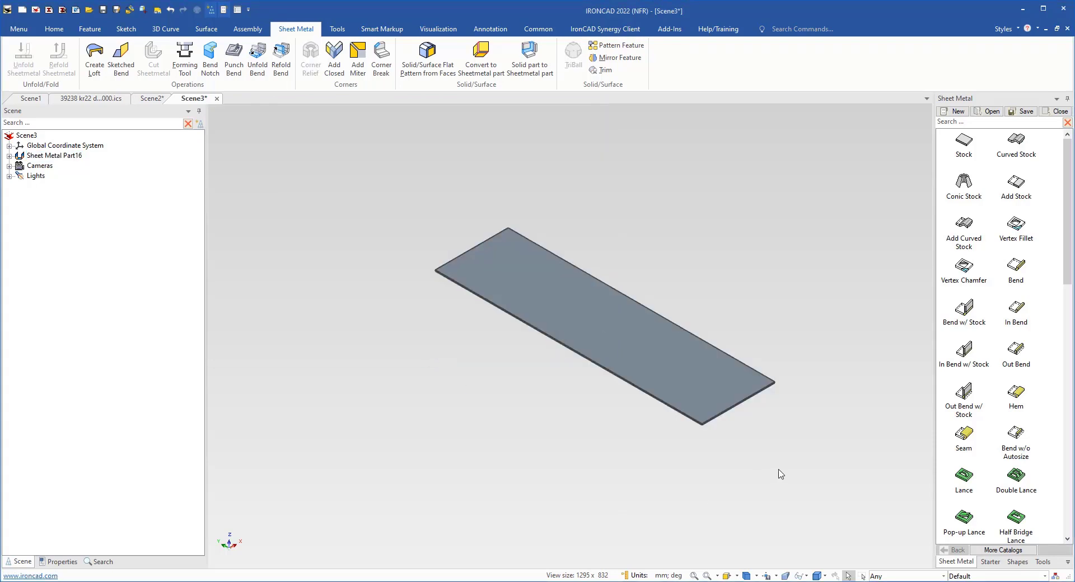
# Add a Bend along one long edge of the plate and extend its flange upward into a tall wall
pyautogui.click(1017, 268)
pyautogui.moveTo(733, 352); pyautogui.dragTo(728, 356)
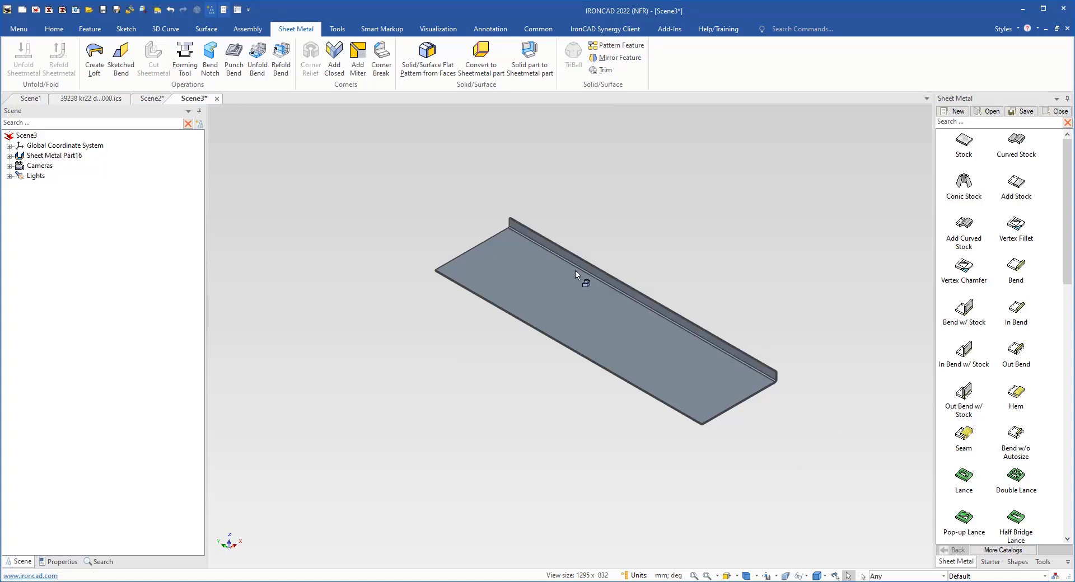
pyautogui.click(650, 305)
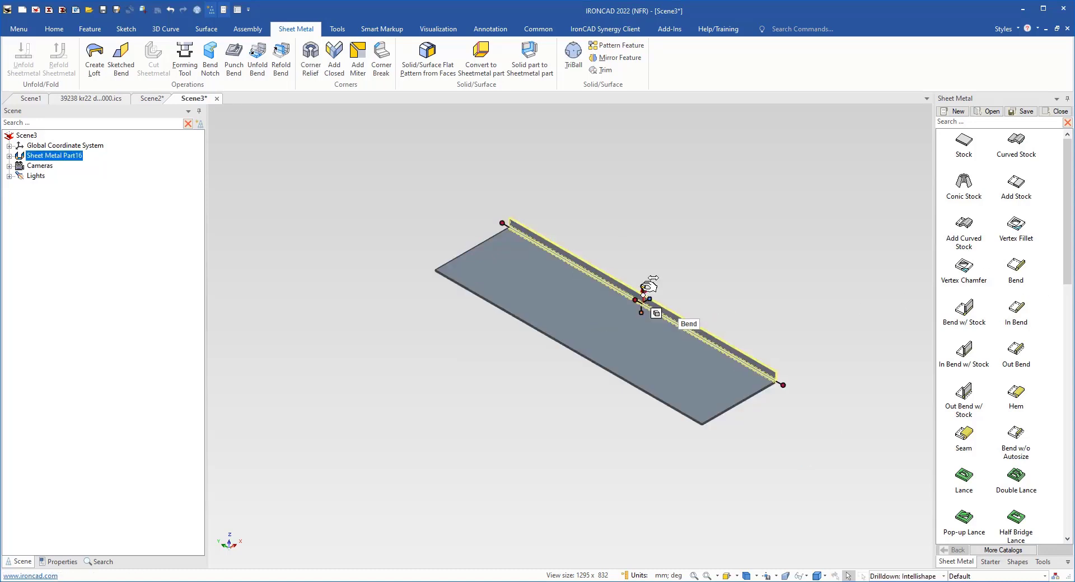
pyautogui.moveTo(648, 286); pyautogui.dragTo(641, 197)
pyautogui.click(825, 470)
# Add a Bend w/ Stock lip along the outer upper edge of the tall wall, folding away from the base plate
pyautogui.moveTo(760, 409); pyautogui.dragTo(772, 206, button='middle')
pyautogui.scroll(4, 773, 206)
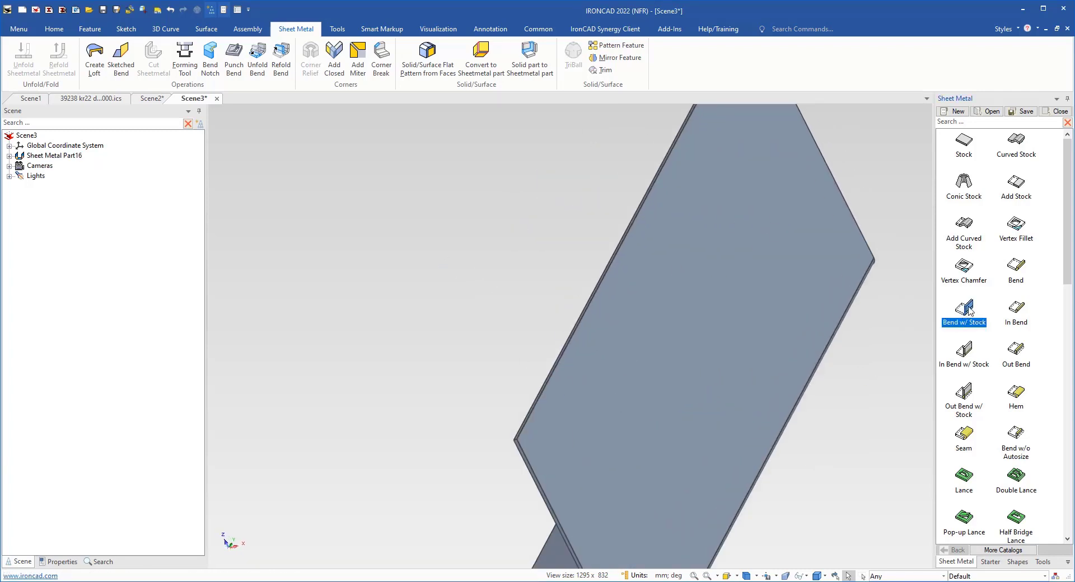
pyautogui.moveTo(969, 309); pyautogui.dragTo(572, 336)
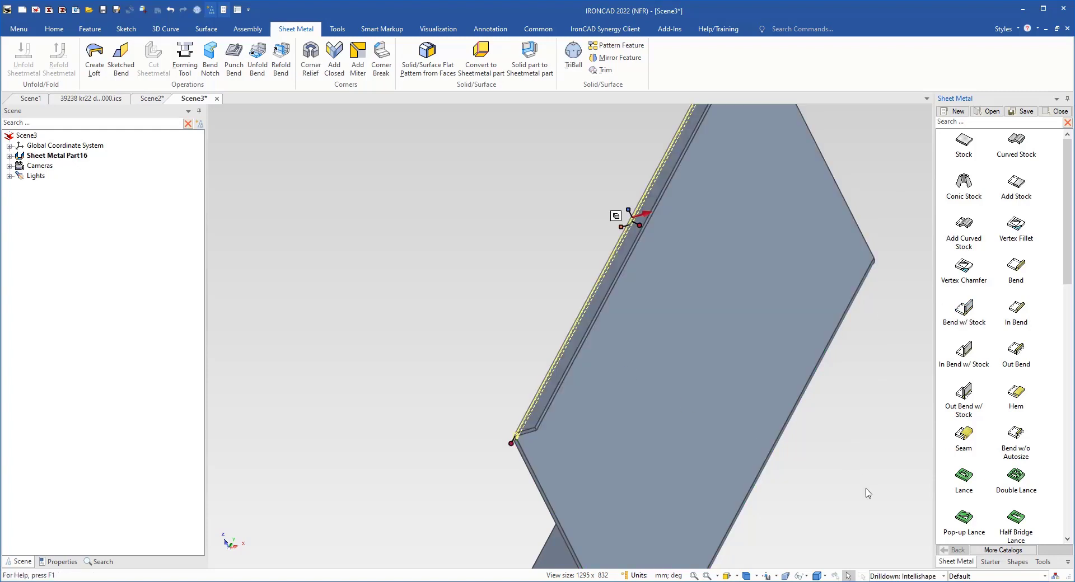
pyautogui.click(868, 493)
# Tilt the tall wall outward and set the angle of its bend with the base plate to 45 degrees
pyautogui.scroll(-4, 563, 431)
pyautogui.moveTo(470, 364); pyautogui.dragTo(570, 360, button='middle')
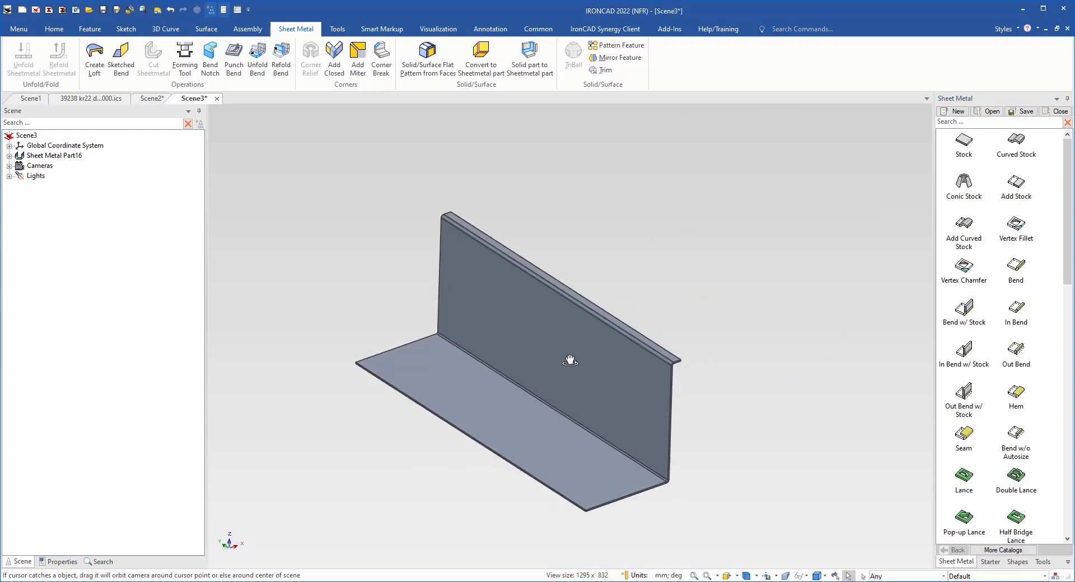
pyautogui.scroll(5, 565, 375)
pyautogui.click(555, 332)
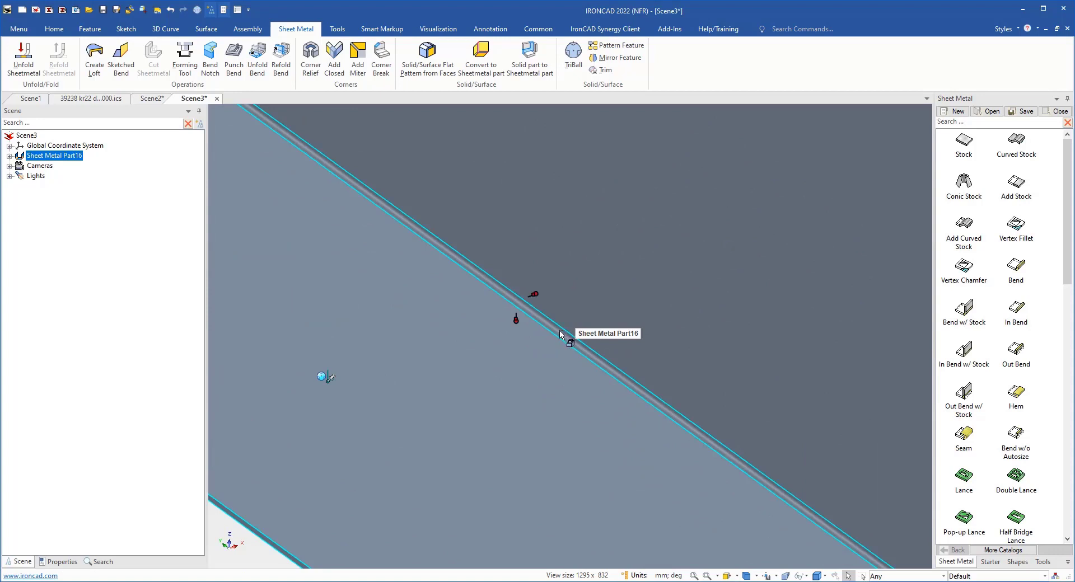
pyautogui.click(561, 334)
pyautogui.scroll(-5, 630, 432)
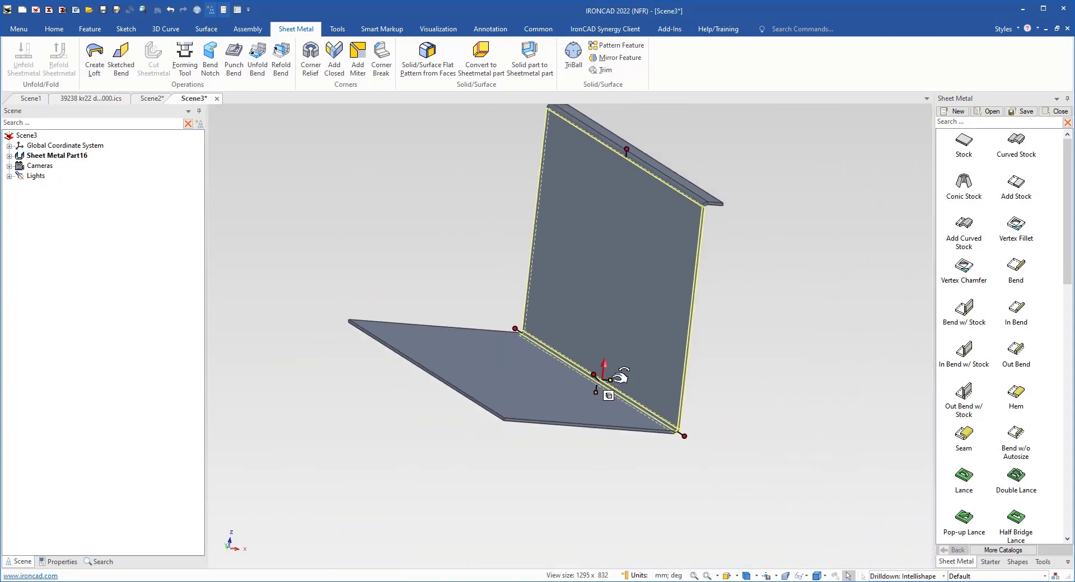
pyautogui.moveTo(620, 376); pyautogui.dragTo(622, 397)
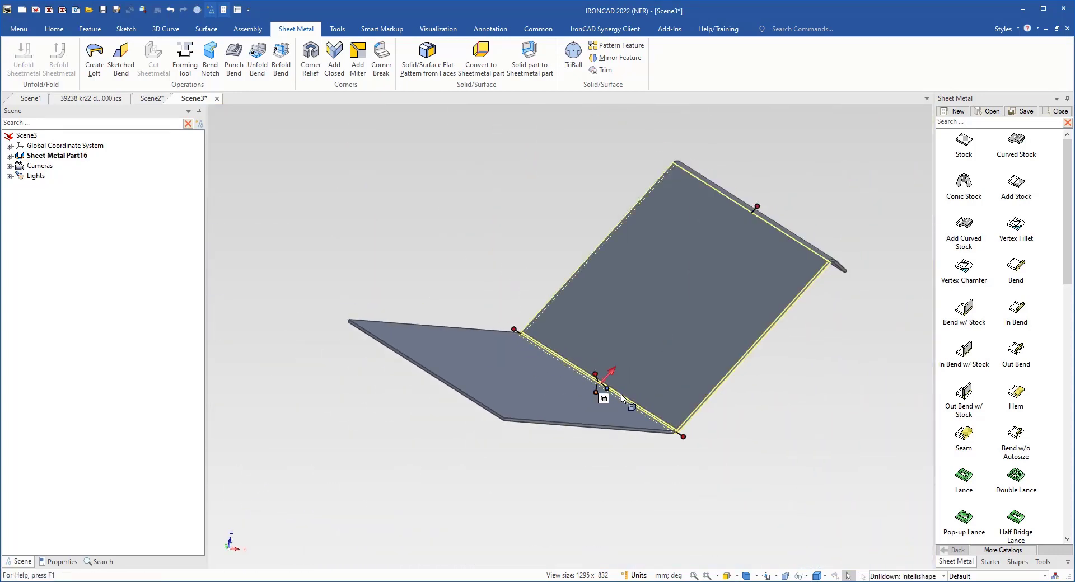
pyautogui.rightClick(615, 388)
pyautogui.click(664, 398)
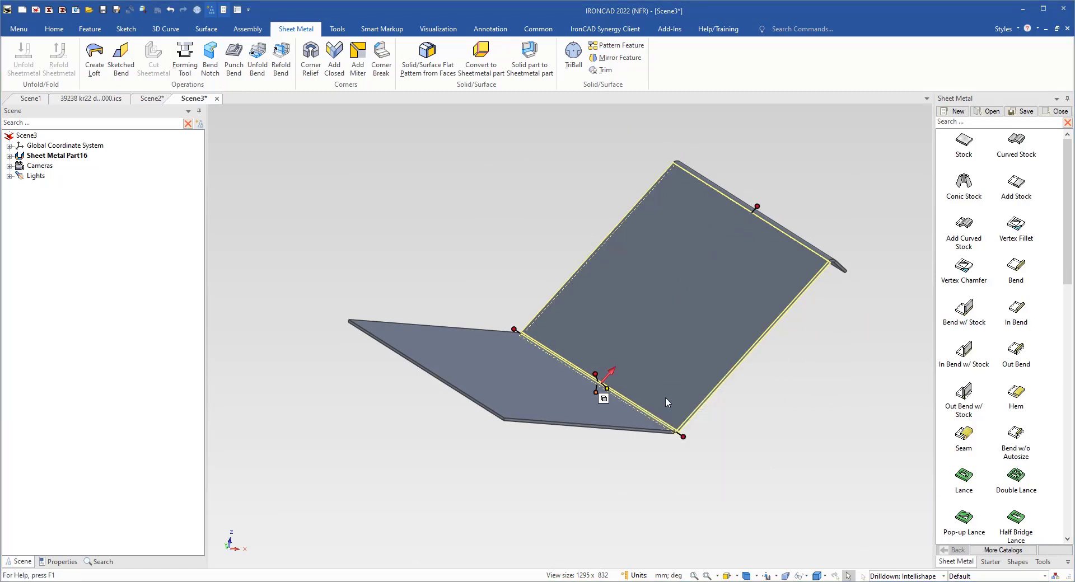
pyautogui.write('45')
pyautogui.press('Return')
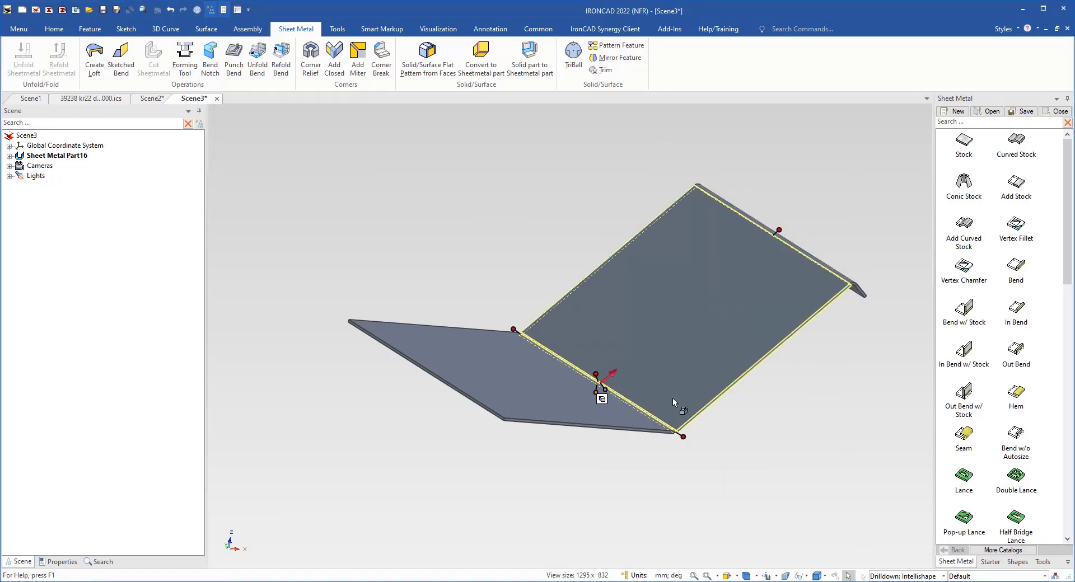
# Align the upper lip's bend angle parallel to the short end edge of the base plate
pyautogui.scroll(2, 708, 279)
pyautogui.click(715, 299)
pyautogui.moveTo(714, 296); pyautogui.dragTo(616, 298, button='middle')
pyautogui.moveTo(673, 290)
pyautogui.mouseDown()
pyautogui.moveTo(651, 285)
pyautogui.moveTo(671, 283)
pyautogui.mouseUp()
pyautogui.rightClick(677, 281)
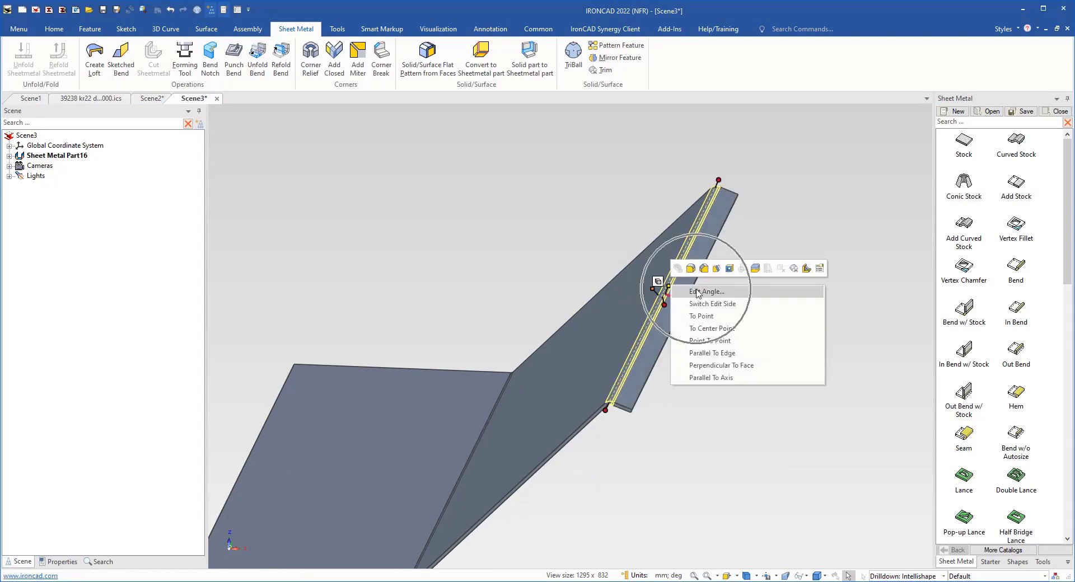
pyautogui.click(711, 353)
pyautogui.scroll(-3, 467, 446)
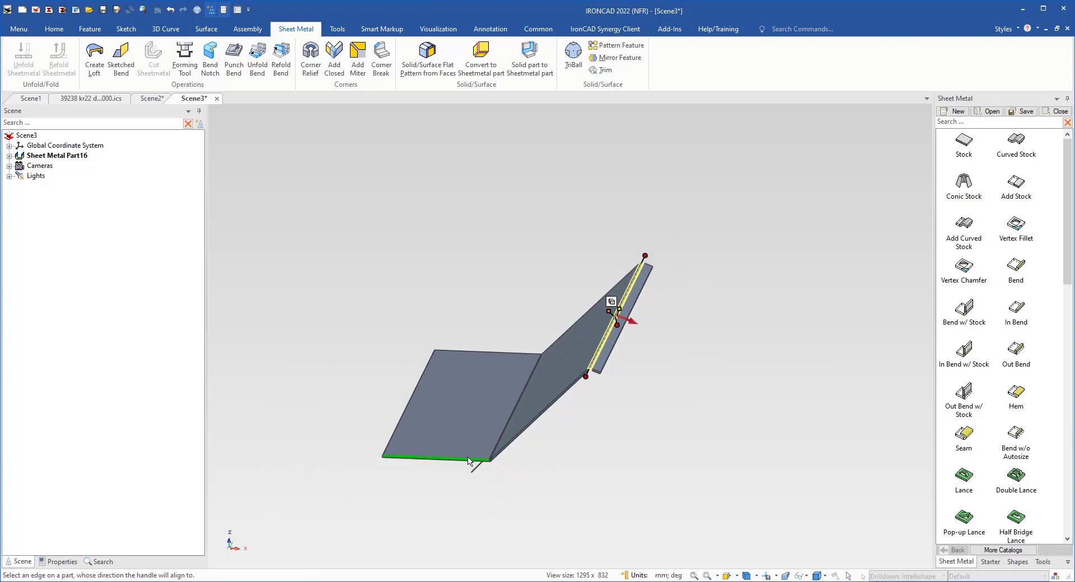
pyautogui.click(468, 459)
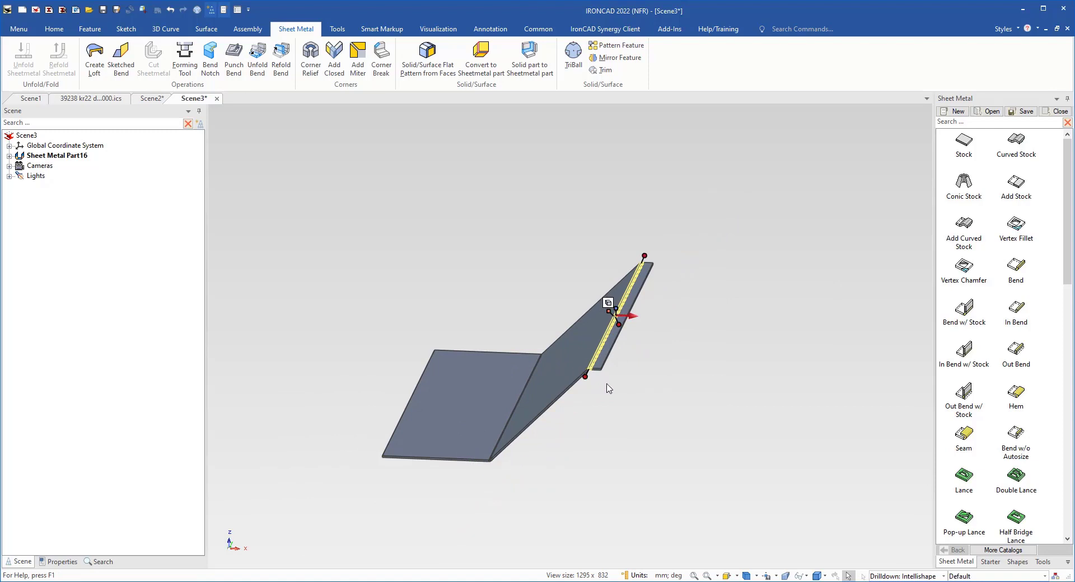
pyautogui.click(576, 463)
# Start a Distance-Angle chamfer of 12 mm at 45 degrees on one outer corner of the upper lip
pyautogui.moveTo(624, 477); pyautogui.dragTo(459, 426, button='middle')
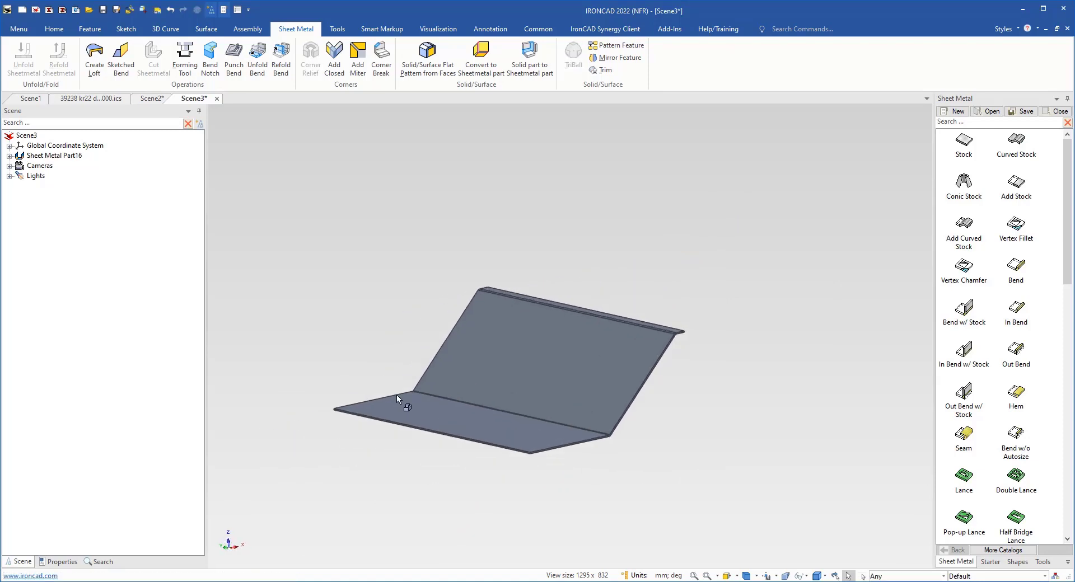
pyautogui.scroll(1, 396, 394)
pyautogui.moveTo(396, 394); pyautogui.dragTo(560, 364, button='middle')
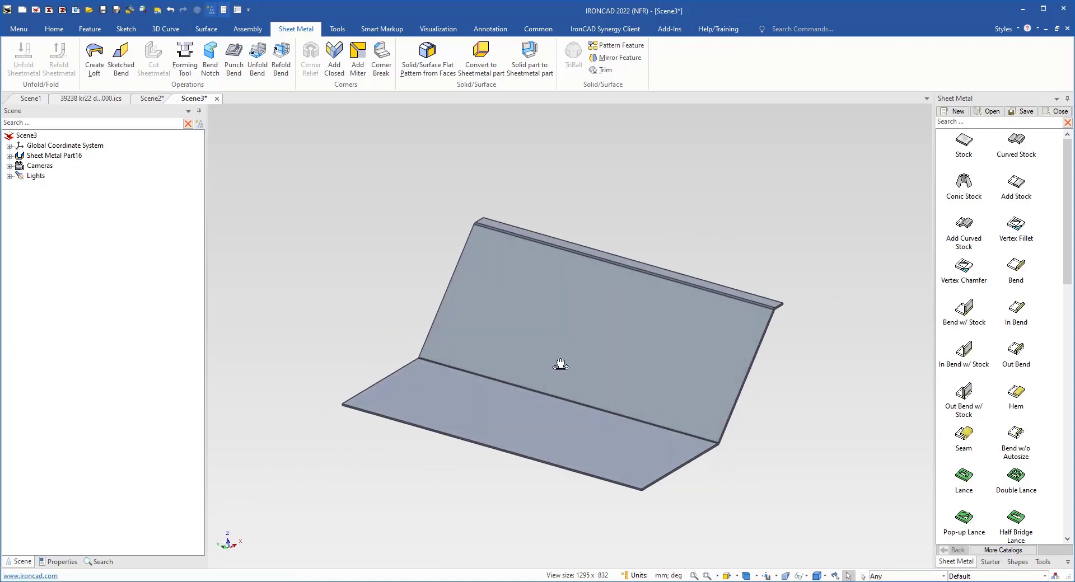
pyautogui.scroll(2, 693, 336)
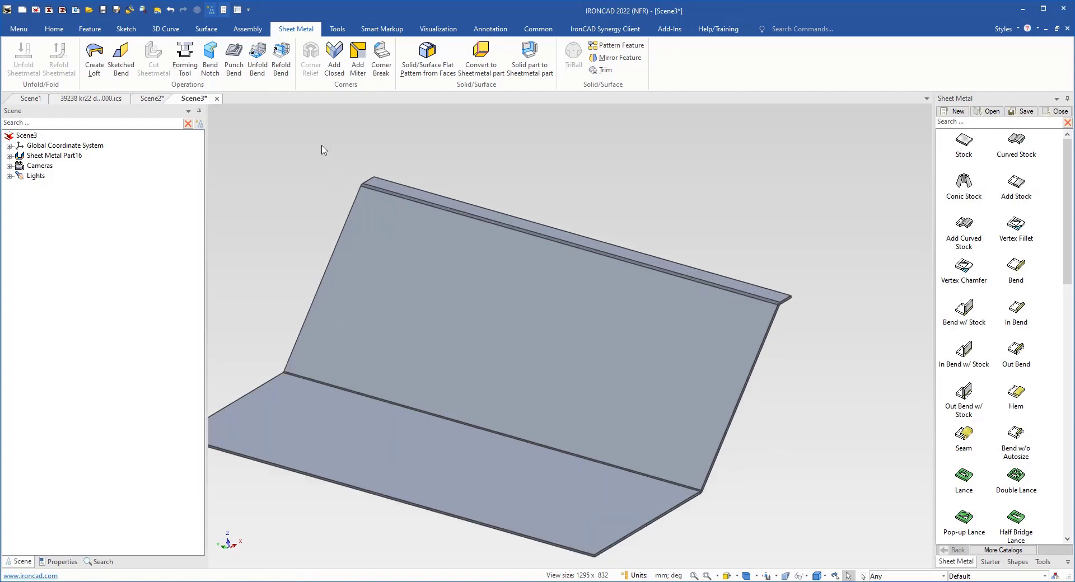
pyautogui.click(54, 29)
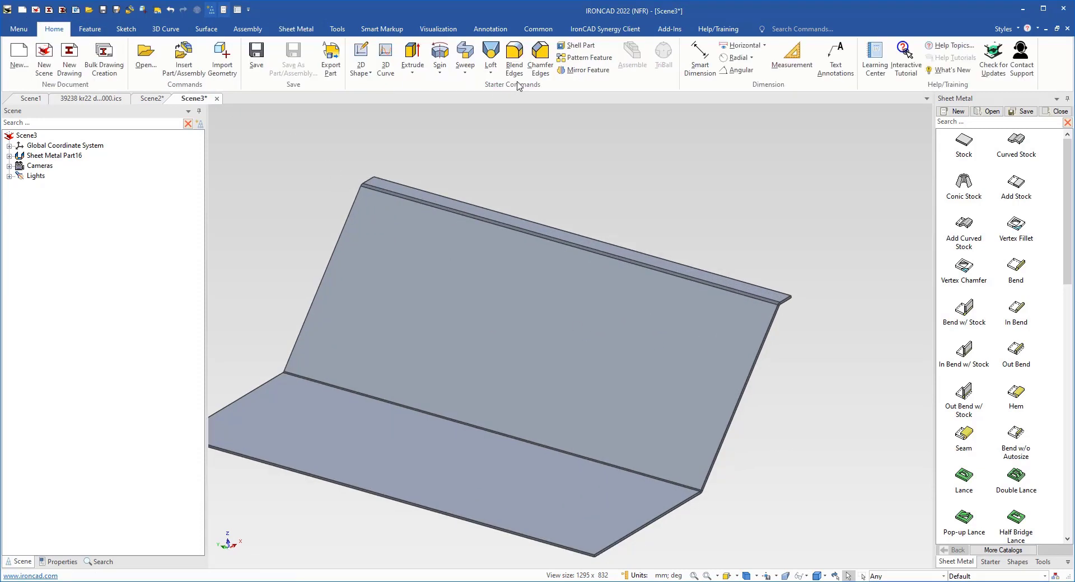
pyautogui.click(541, 63)
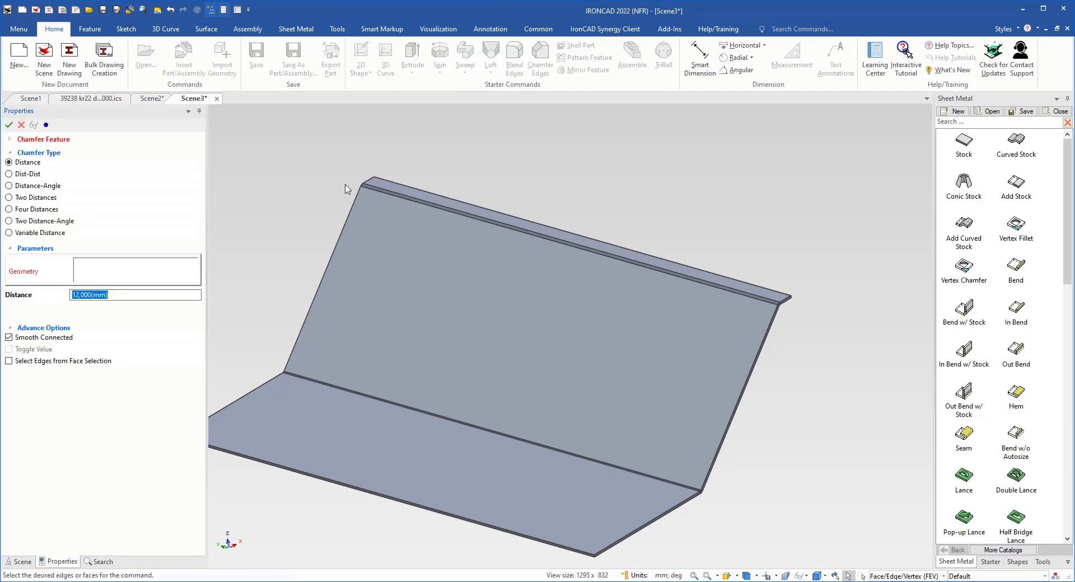
pyautogui.click(26, 187)
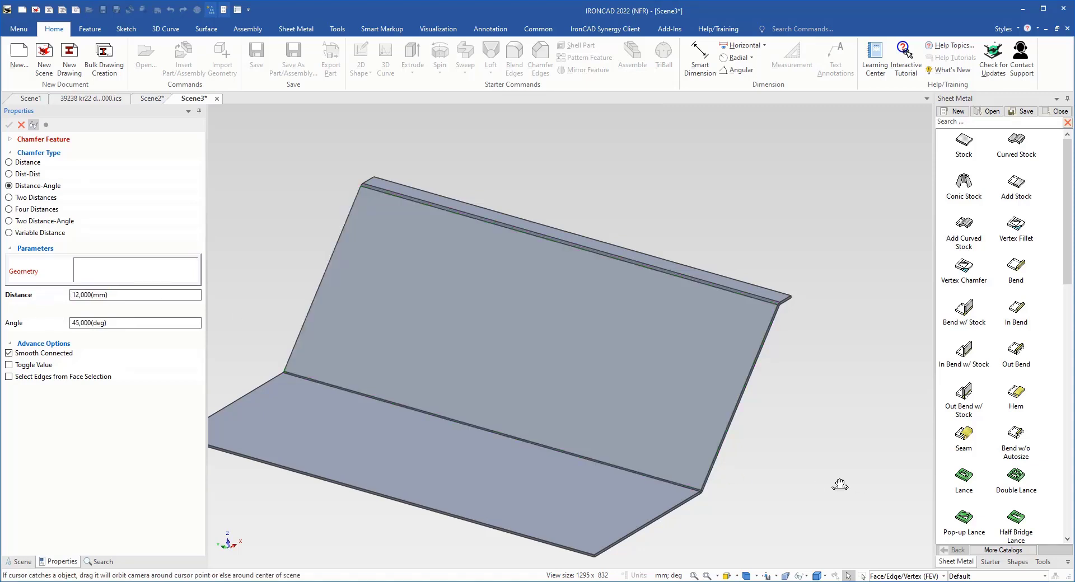
pyautogui.scroll(5, 683, 381)
pyautogui.scroll(3, 519, 221)
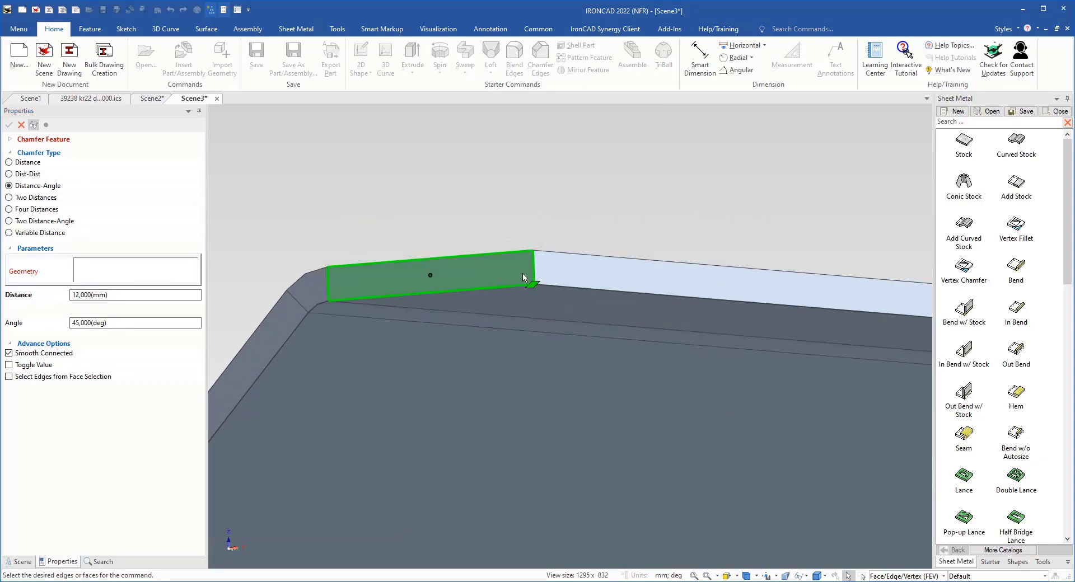
pyautogui.click(532, 280)
pyautogui.scroll(-4, 891, 418)
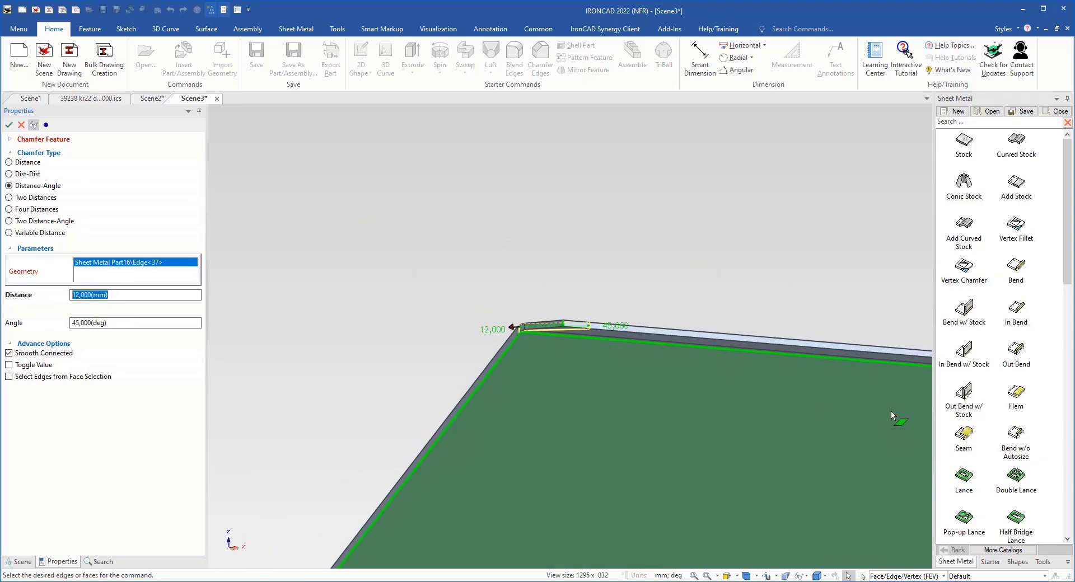
# Add the upper lip's opposite outer corner to the chamfer and apply it
pyautogui.moveTo(898, 401); pyautogui.dragTo(698, 325, button='middle')
pyautogui.scroll(2, 698, 322)
pyautogui.click(782, 298)
pyautogui.scroll(-4, 777, 331)
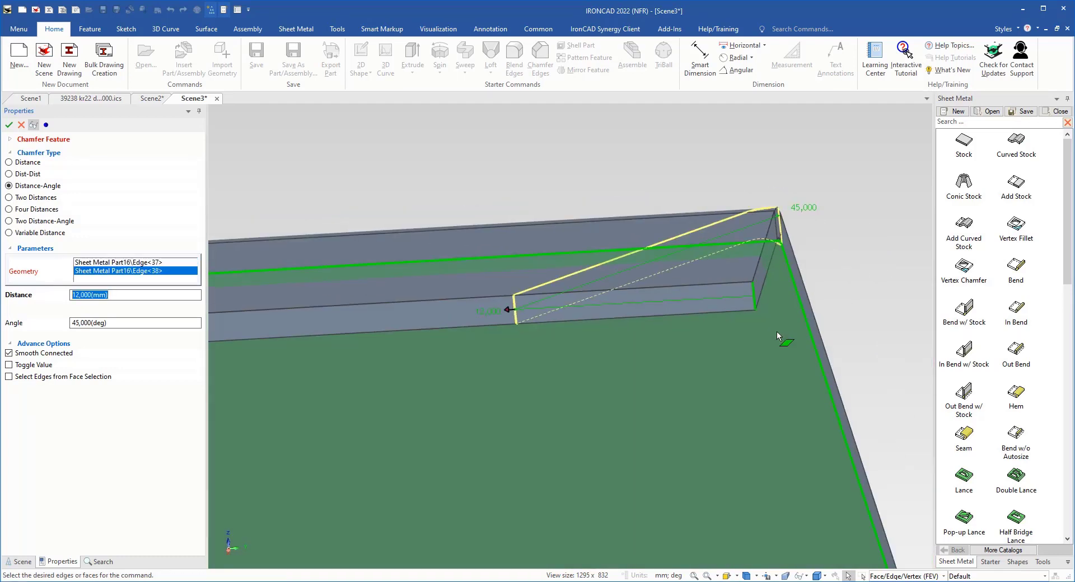
pyautogui.scroll(-1, 381, 399)
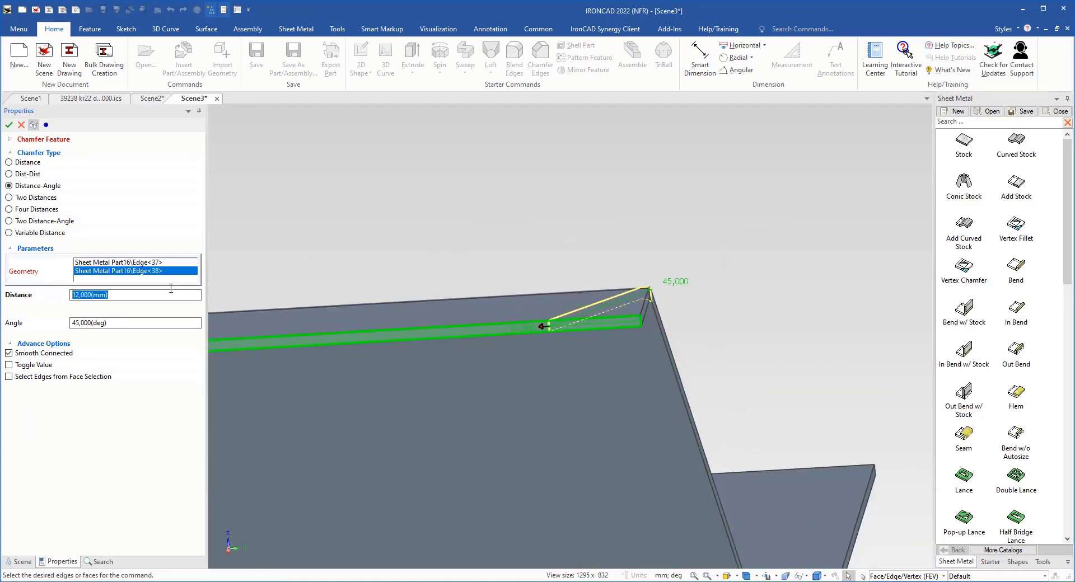
pyautogui.click(9, 124)
# Widen the upper lip by extending its added stock outward
pyautogui.moveTo(392, 356); pyautogui.dragTo(419, 377, button='middle')
pyautogui.scroll(3, 418, 378)
pyautogui.scroll(-3, 464, 415)
pyautogui.click(521, 370)
pyautogui.click(529, 369)
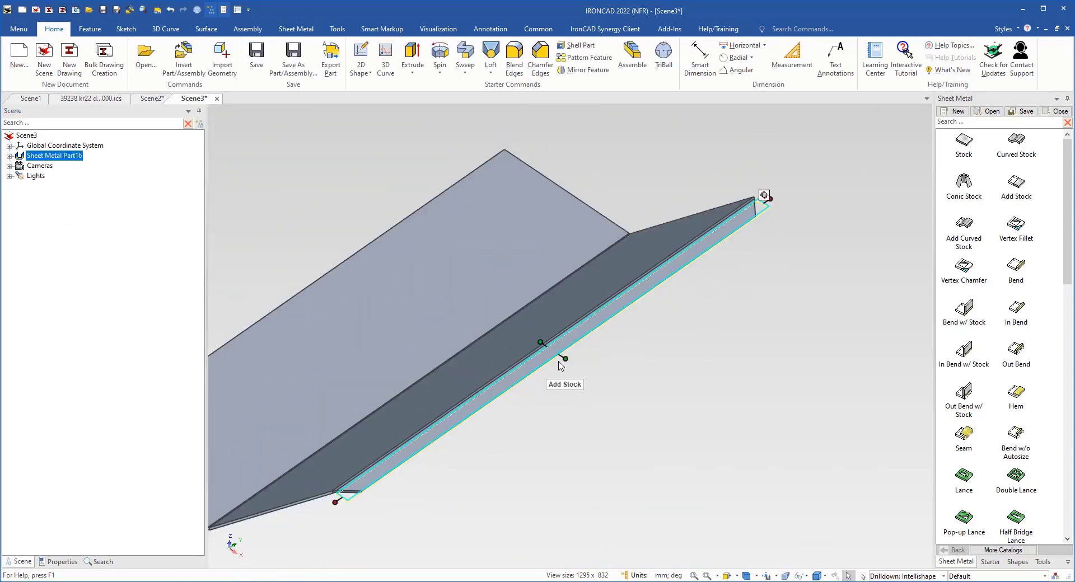
pyautogui.moveTo(566, 359); pyautogui.dragTo(591, 376)
pyautogui.click(665, 494)
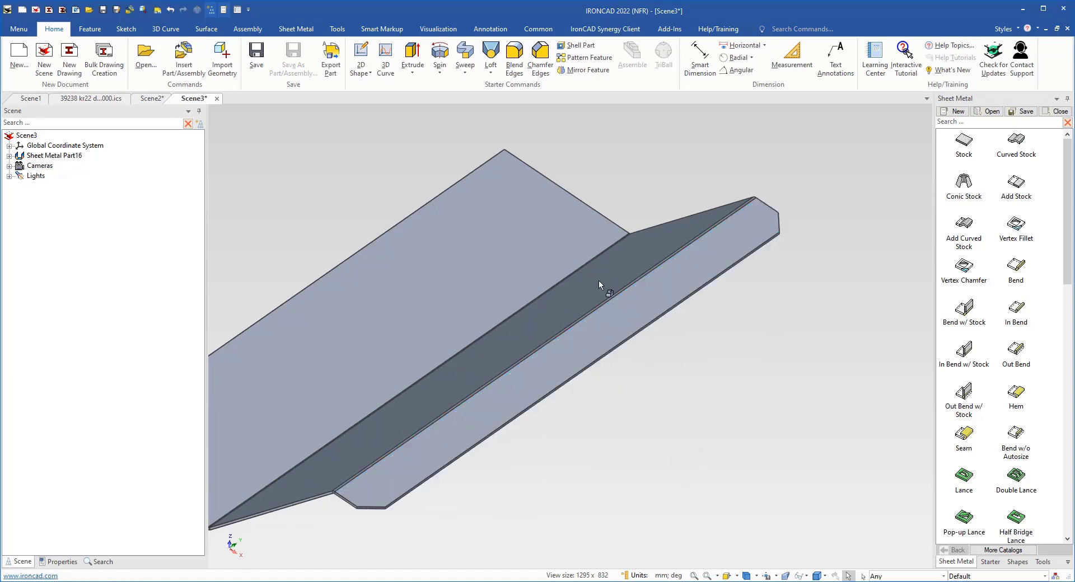
# Place a Thru Cut Cylinder from the Starter catalog near the middle of the upper lip to cut a round hole
pyautogui.moveTo(648, 485); pyautogui.dragTo(580, 457, button='middle')
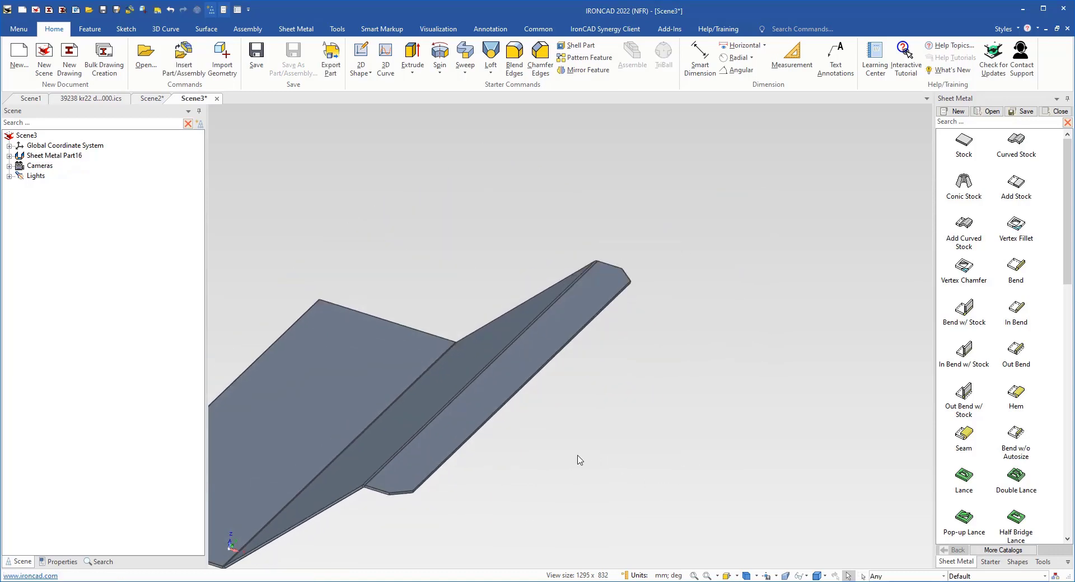
pyautogui.scroll(-10, 966, 438)
pyautogui.scroll(-3, 988, 458)
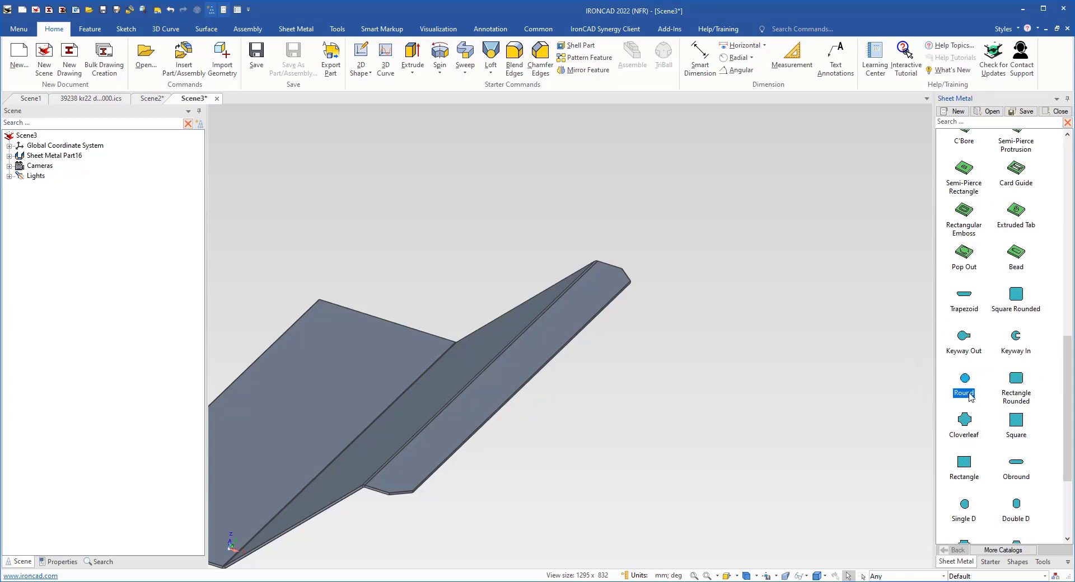
pyautogui.click(994, 562)
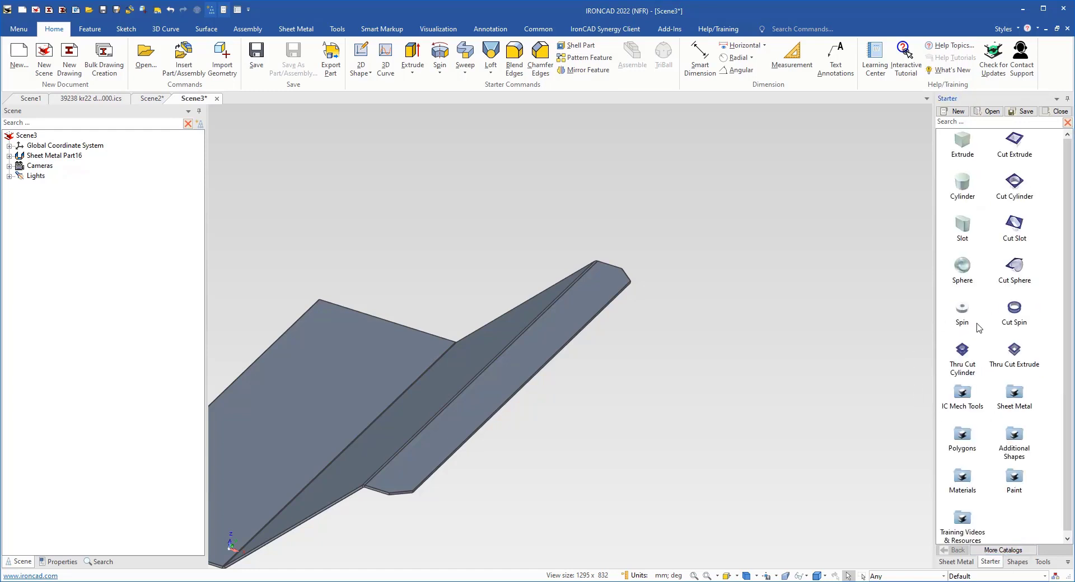
pyautogui.click(966, 358)
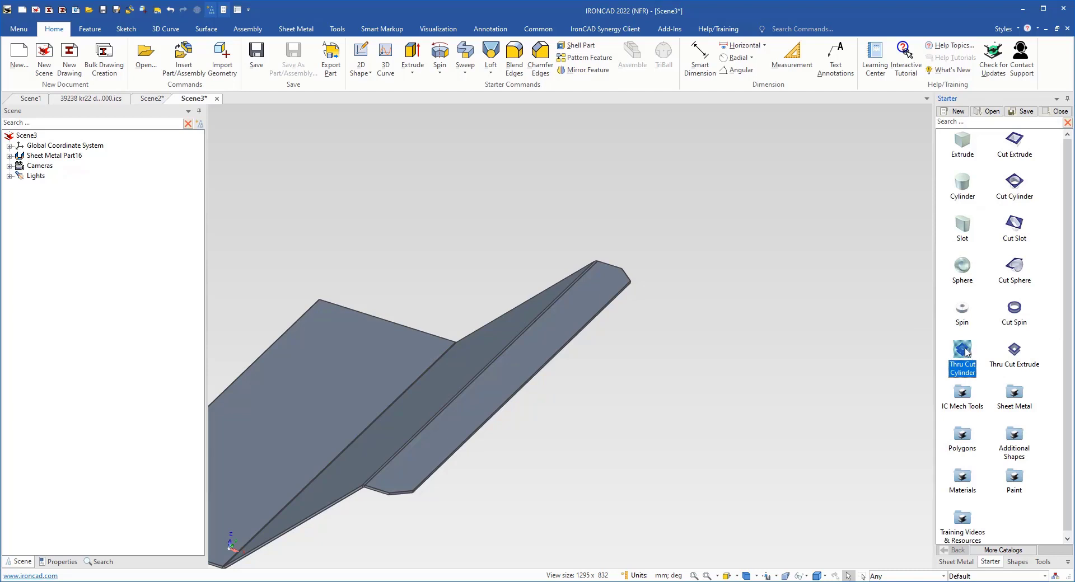
pyautogui.moveTo(966, 353); pyautogui.dragTo(527, 326)
pyautogui.moveTo(506, 380); pyautogui.dragTo(503, 381)
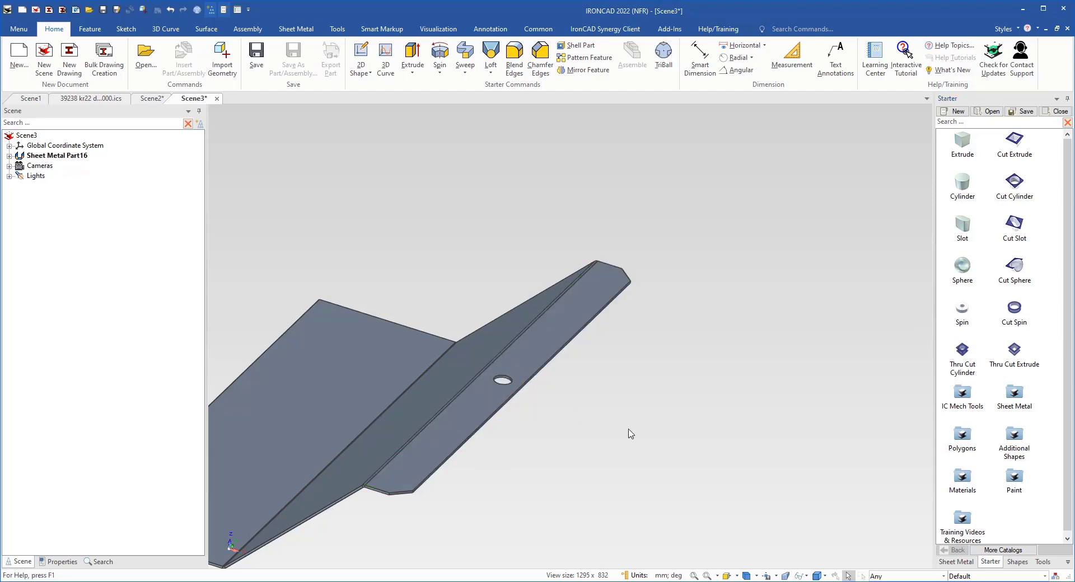
pyautogui.scroll(3, 498, 383)
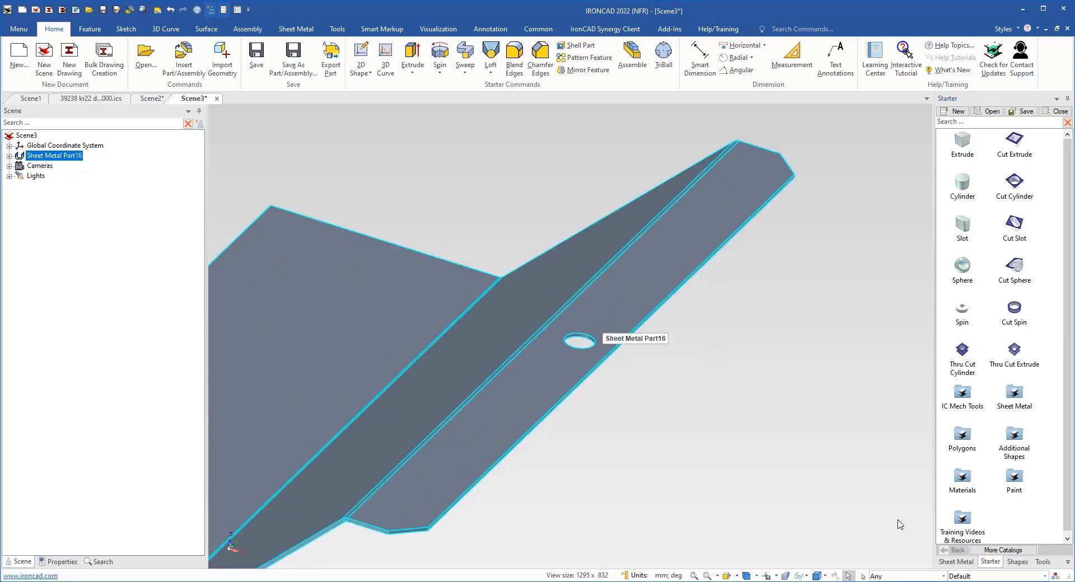
# Add a horizontal dimension from the round hole's centre to the upper lip's end edge and lock it
pyautogui.click(727, 575)
pyautogui.click(624, 327)
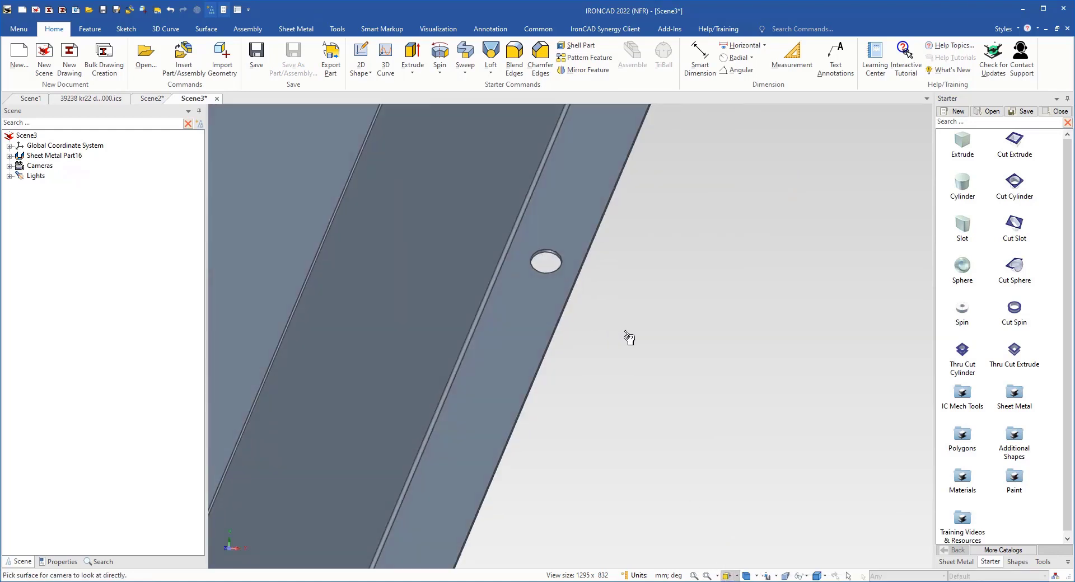
pyautogui.click(9, 156)
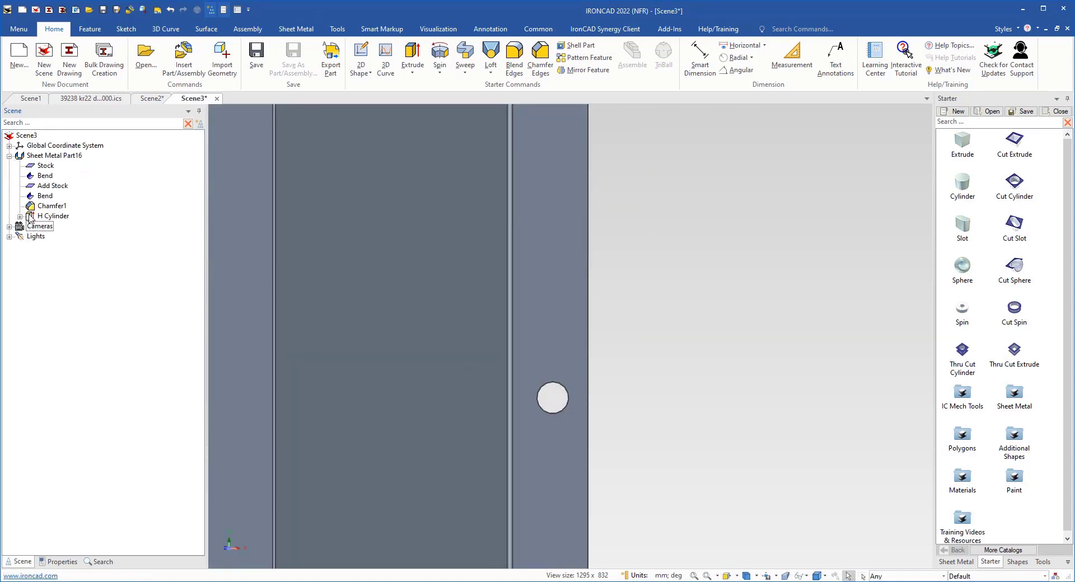
pyautogui.click(43, 219)
pyautogui.scroll(-5, 703, 538)
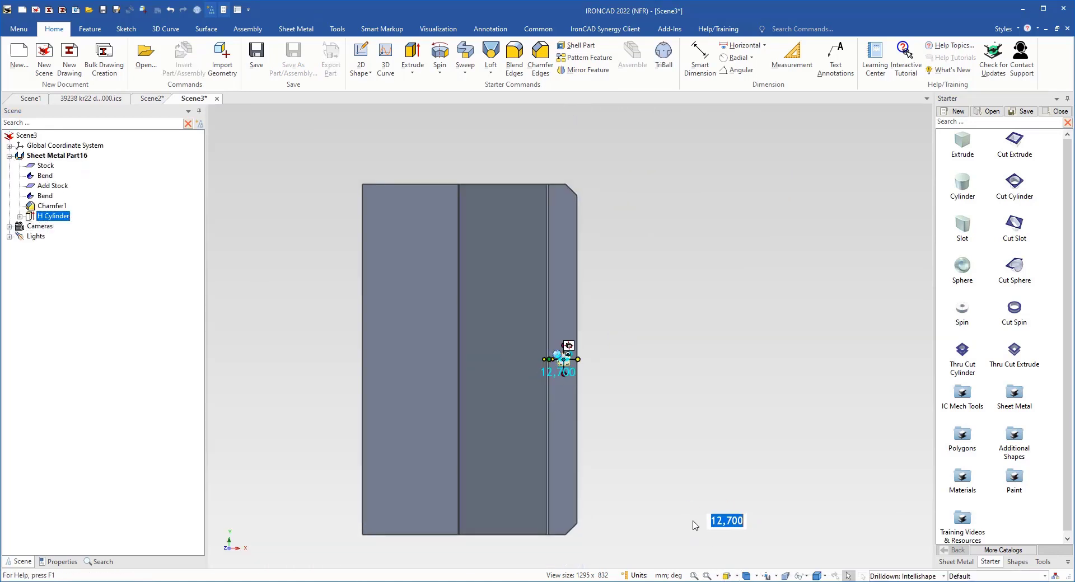
pyautogui.moveTo(785, 535); pyautogui.dragTo(663, 569, button='middle')
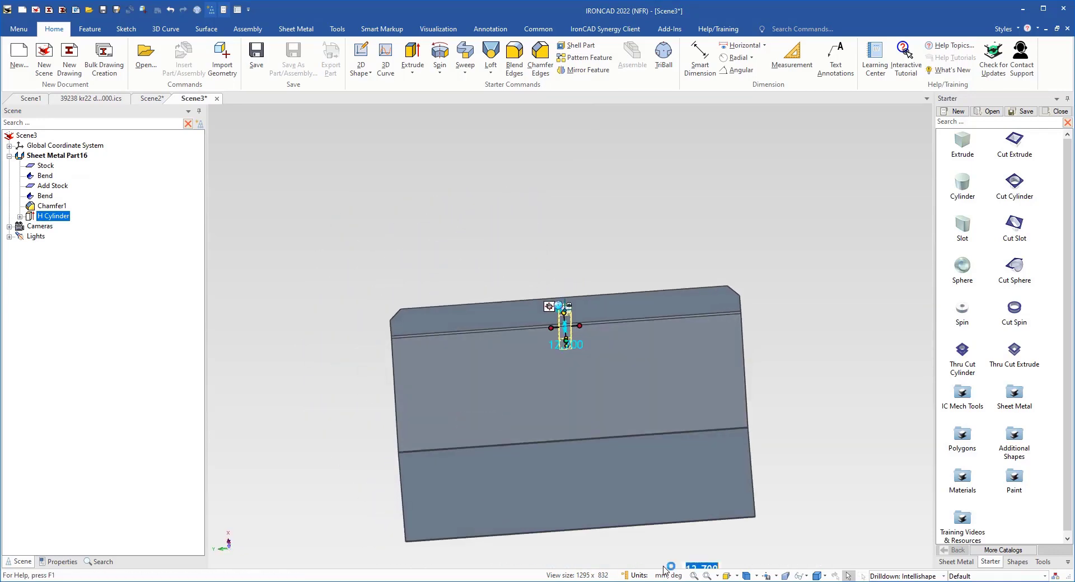
pyautogui.click(725, 576)
pyautogui.click(608, 311)
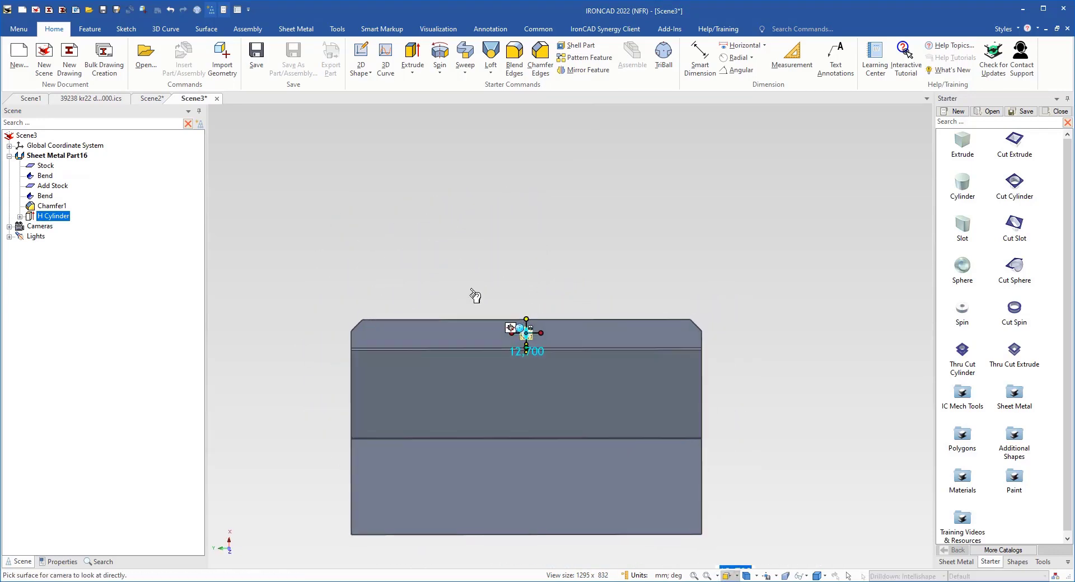
pyautogui.scroll(4, 464, 365)
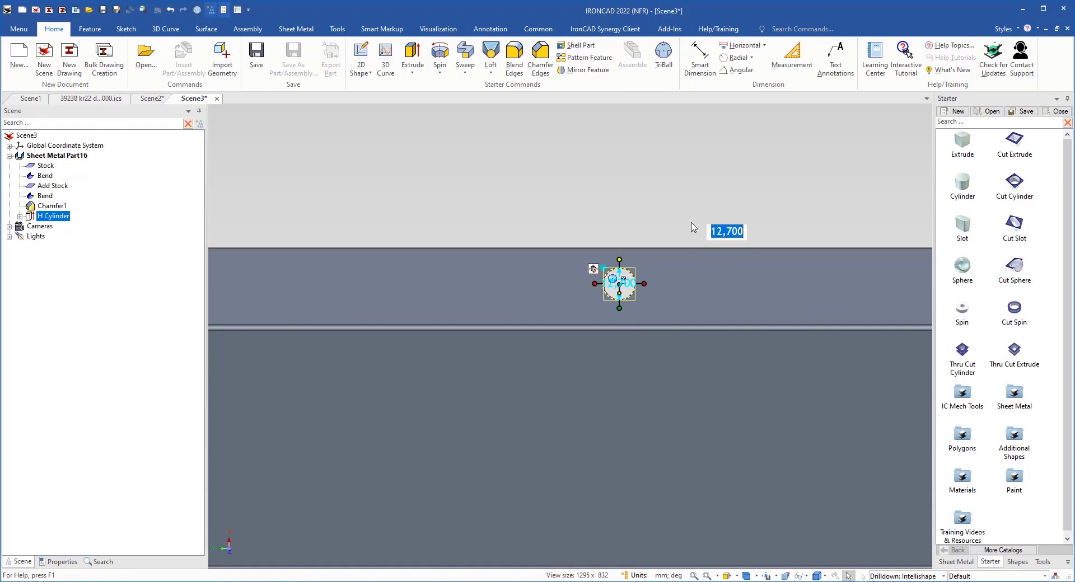
pyautogui.scroll(-3, 722, 240)
pyautogui.click(735, 48)
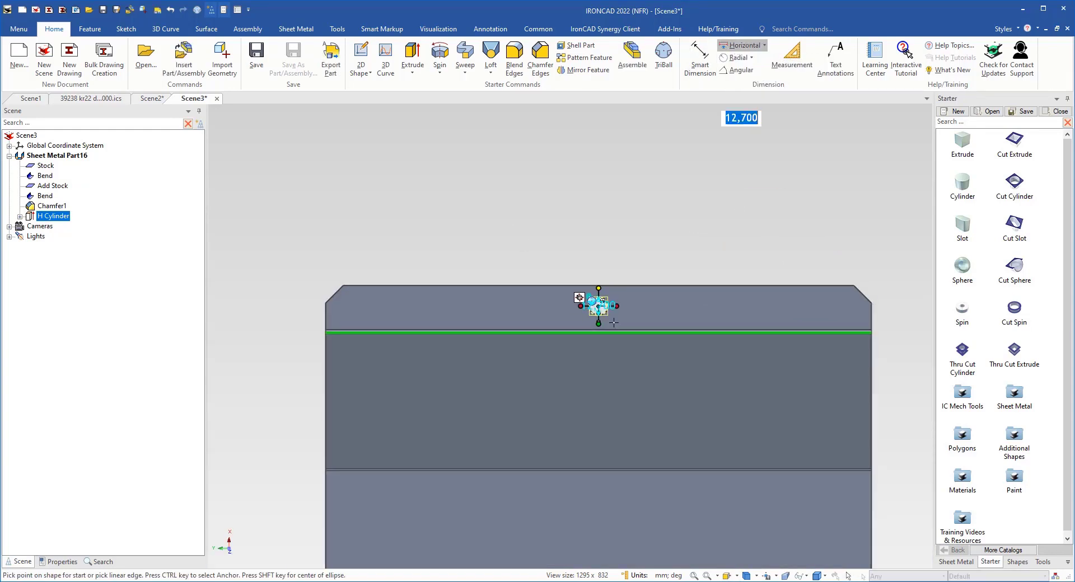
pyautogui.scroll(2, 604, 307)
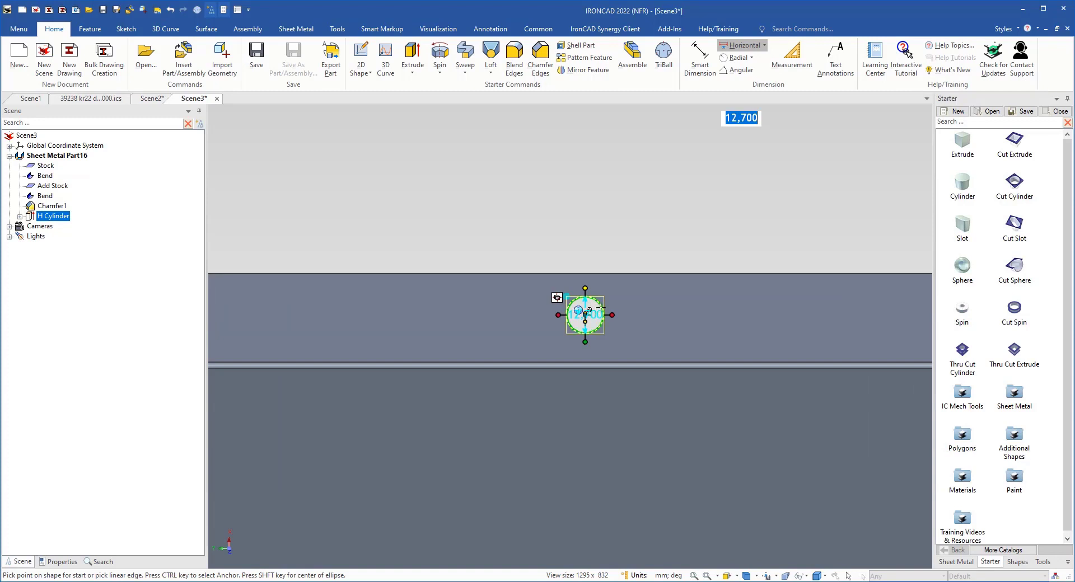
pyautogui.click(600, 308)
pyautogui.scroll(-3, 839, 394)
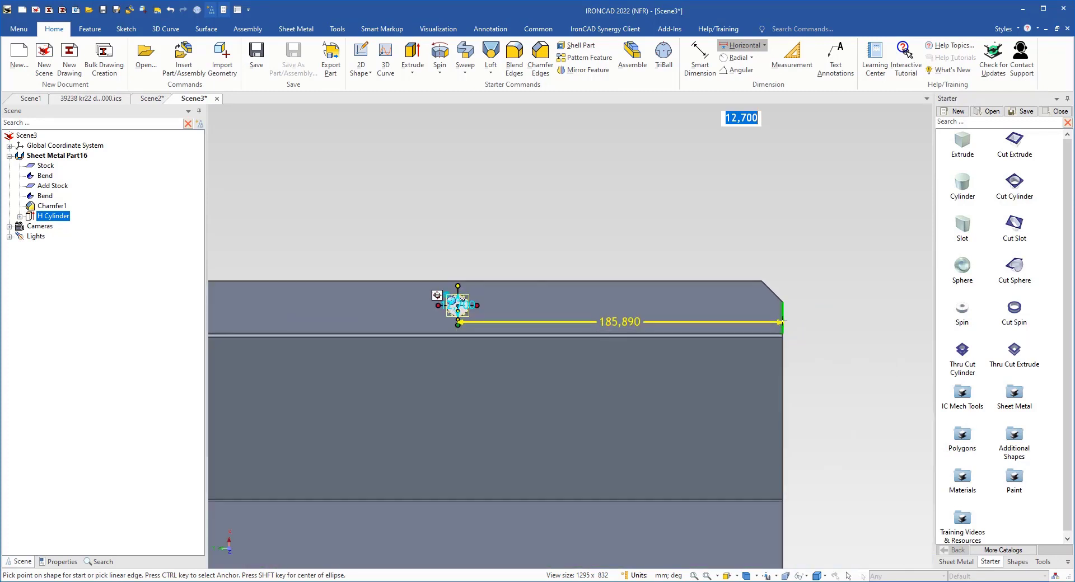
pyautogui.click(782, 317)
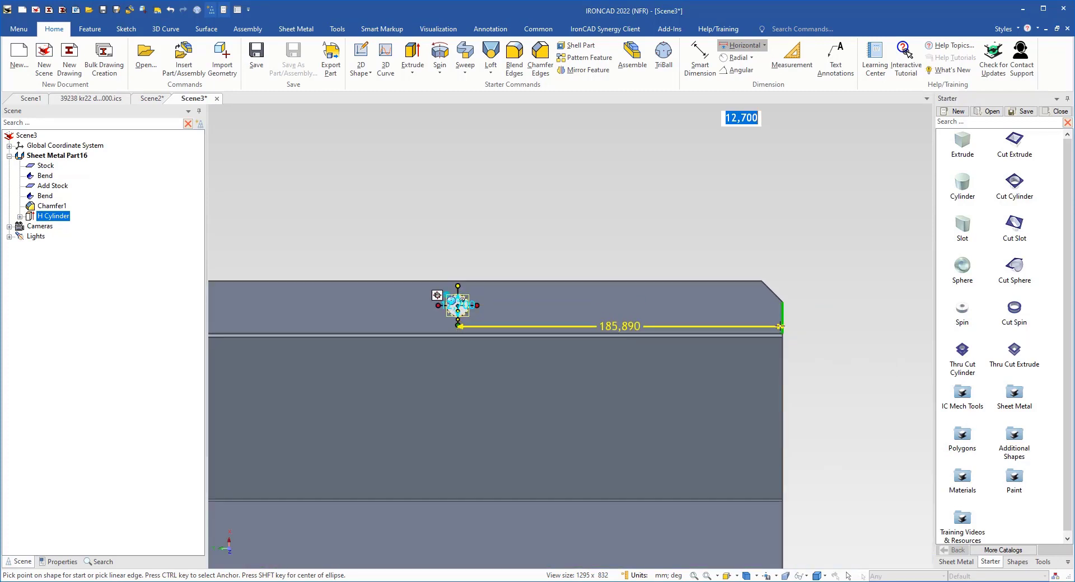
pyautogui.click(781, 322)
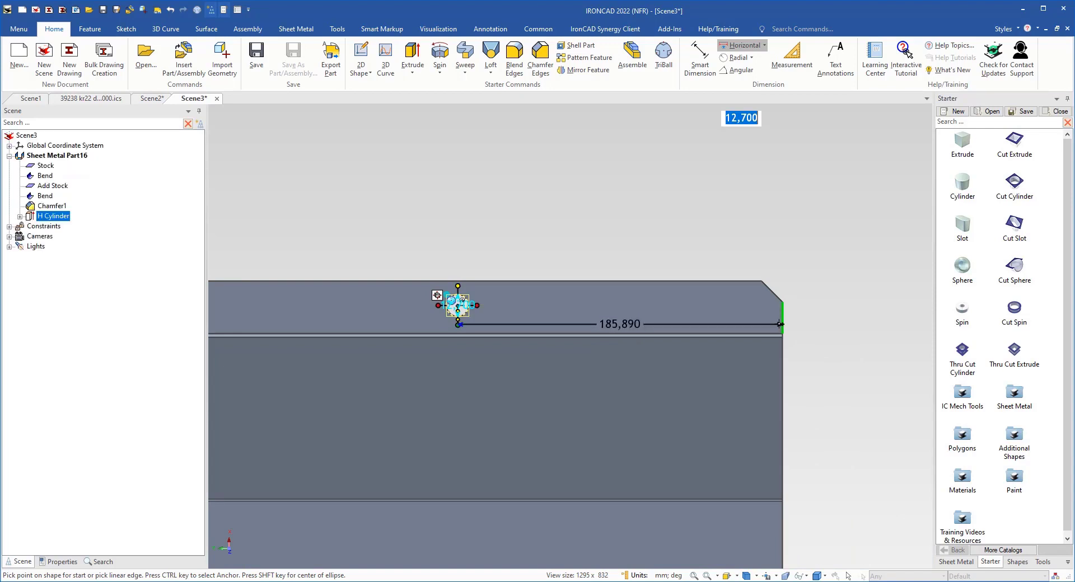
pyautogui.rightClick(630, 324)
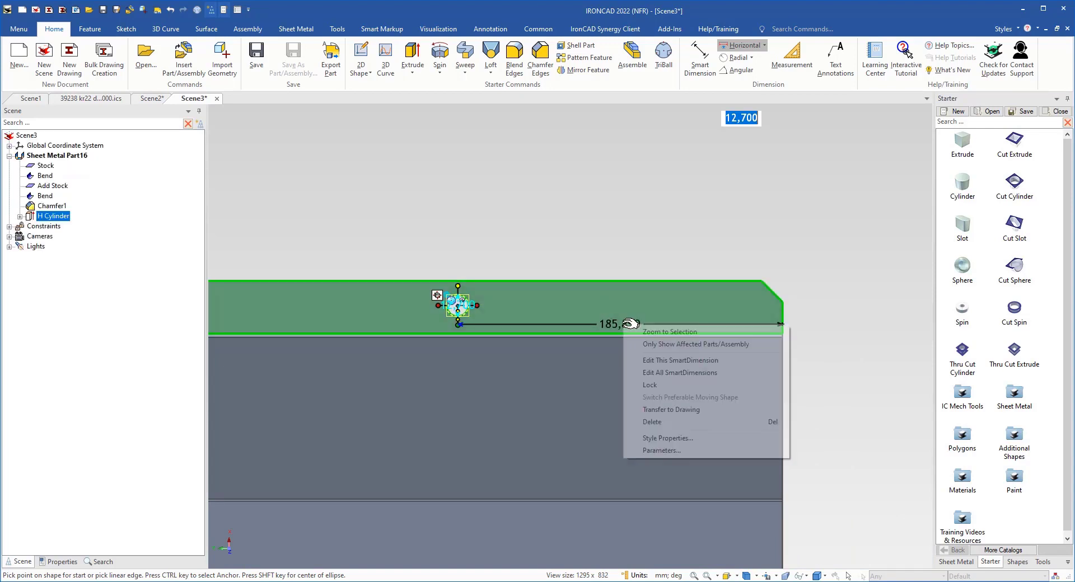
pyautogui.click(694, 385)
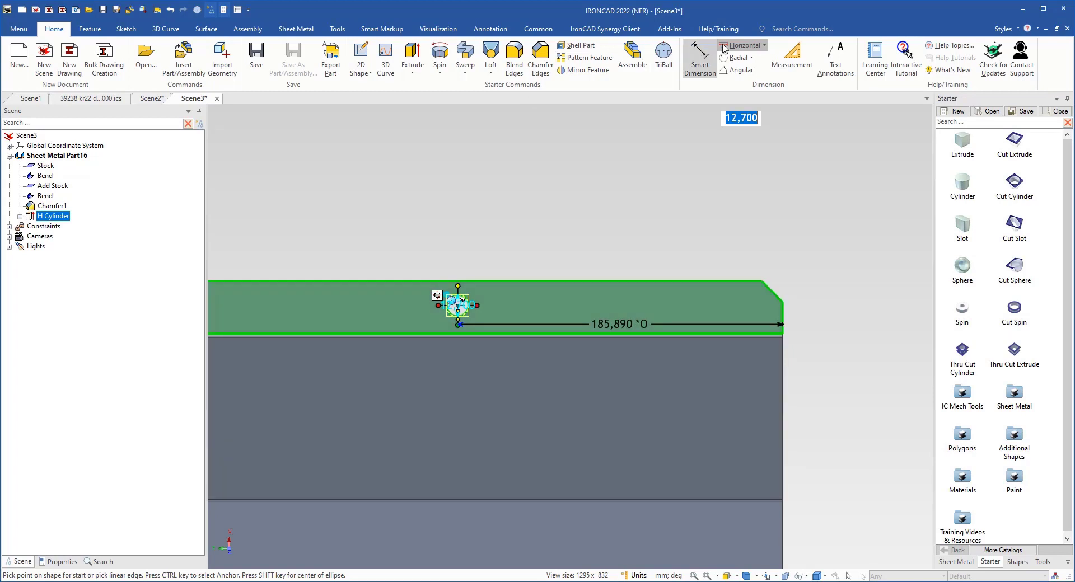
# Add a vertical dimension from the hole's centre to the lip's long outer edge and lock it
pyautogui.click(764, 45)
pyautogui.click(748, 71)
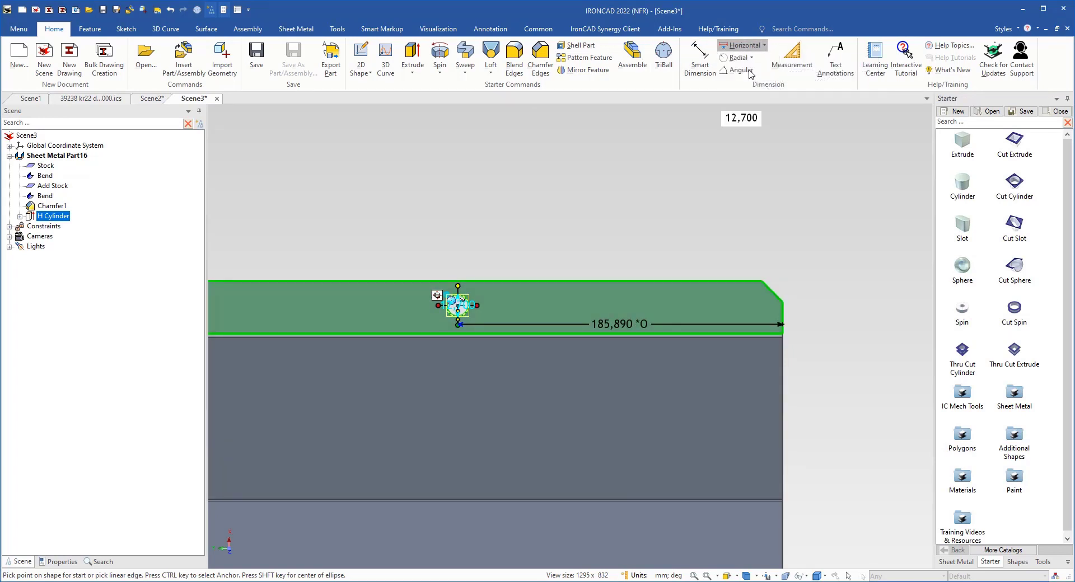
pyautogui.scroll(3, 473, 309)
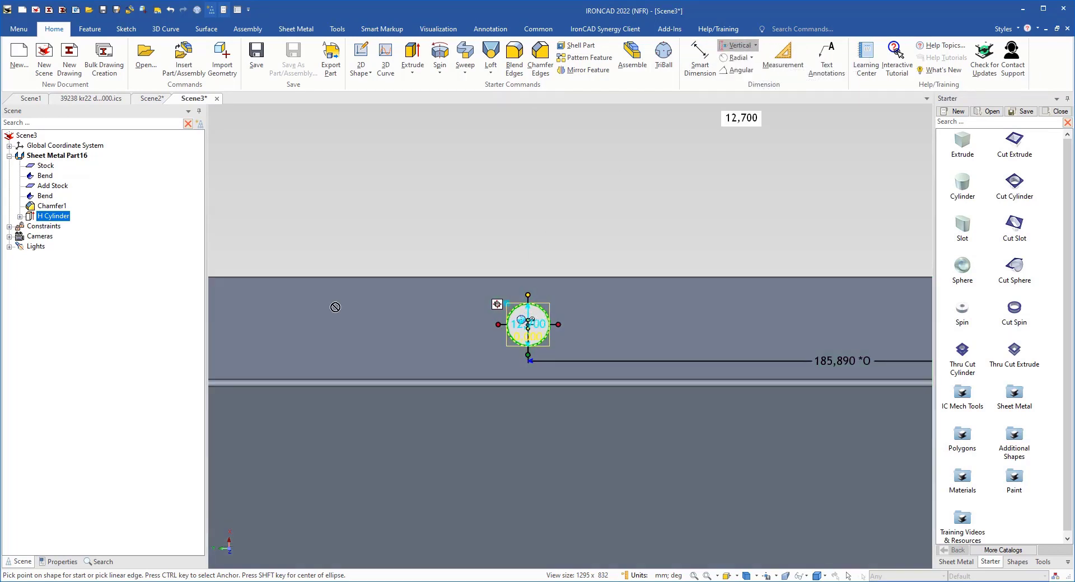
pyautogui.click(670, 278)
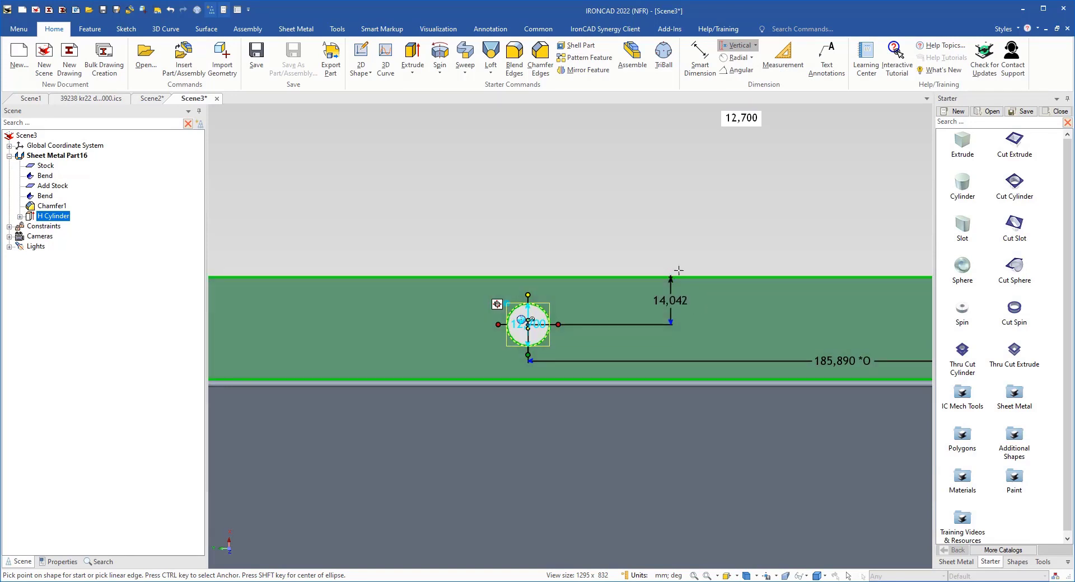
pyautogui.rightClick(674, 299)
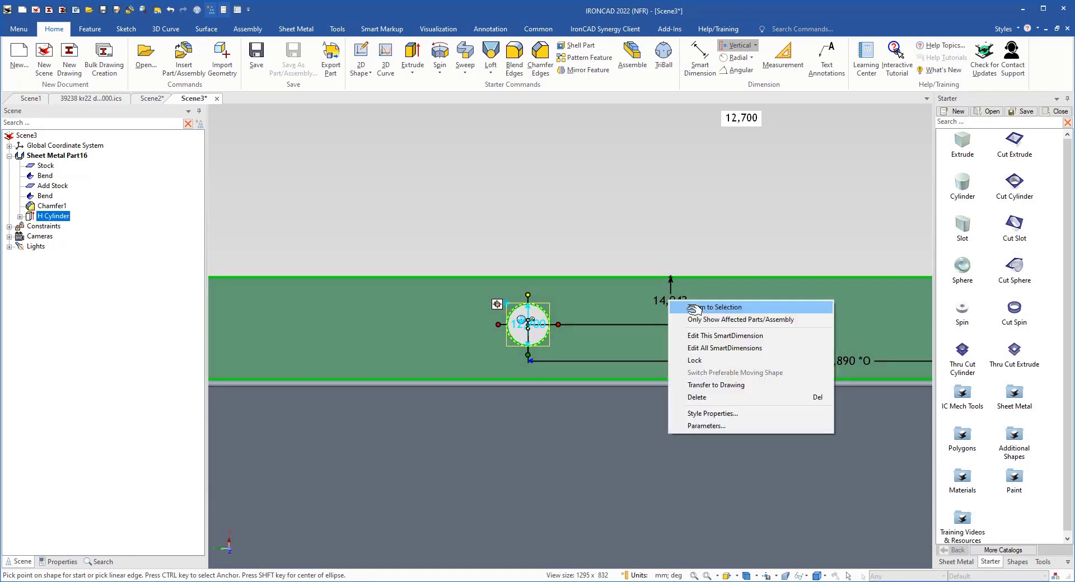
pyautogui.click(726, 360)
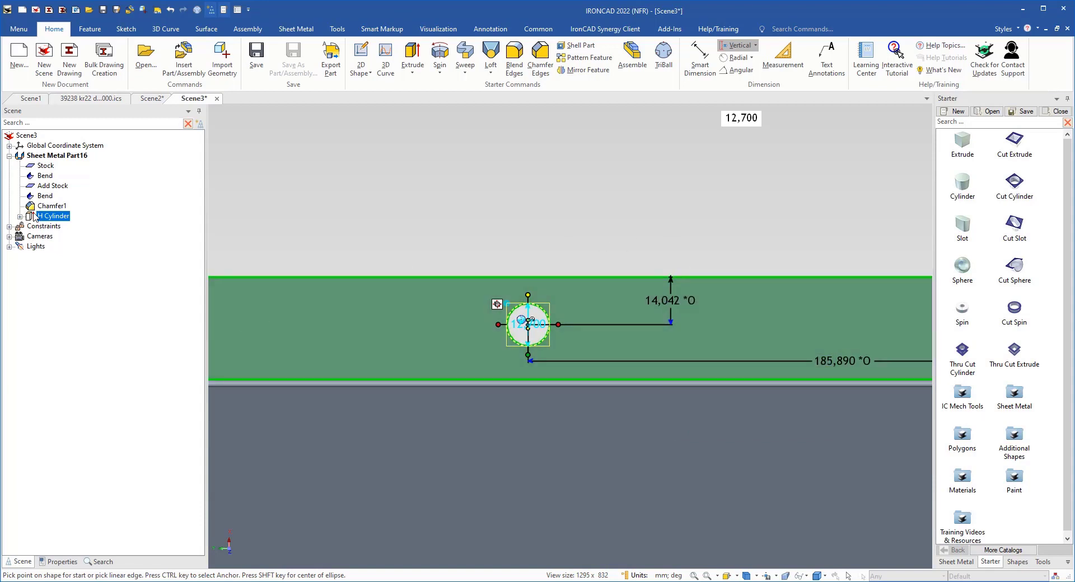
# Create a bilinear pattern of the hole in both directions along the lip's outer edge, with 150 mm offsets and a count of 2 each
pyautogui.click(50, 216)
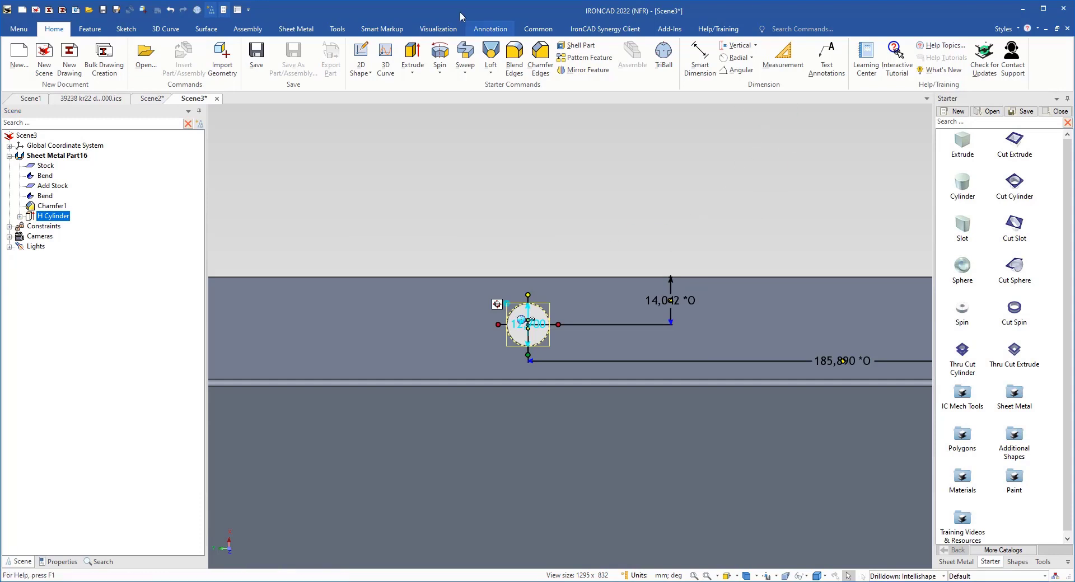
pyautogui.click(301, 33)
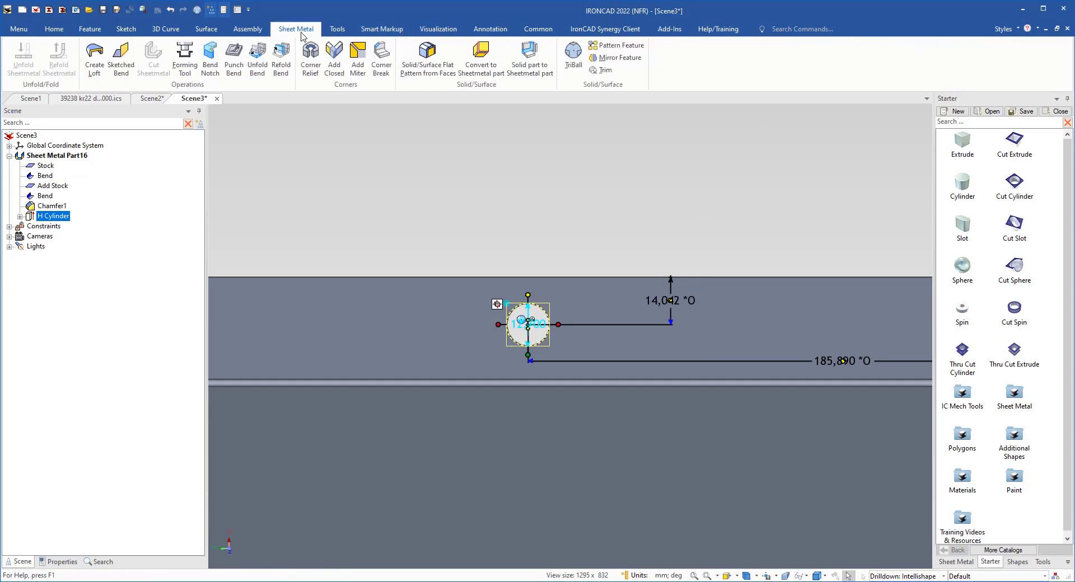
pyautogui.click(607, 49)
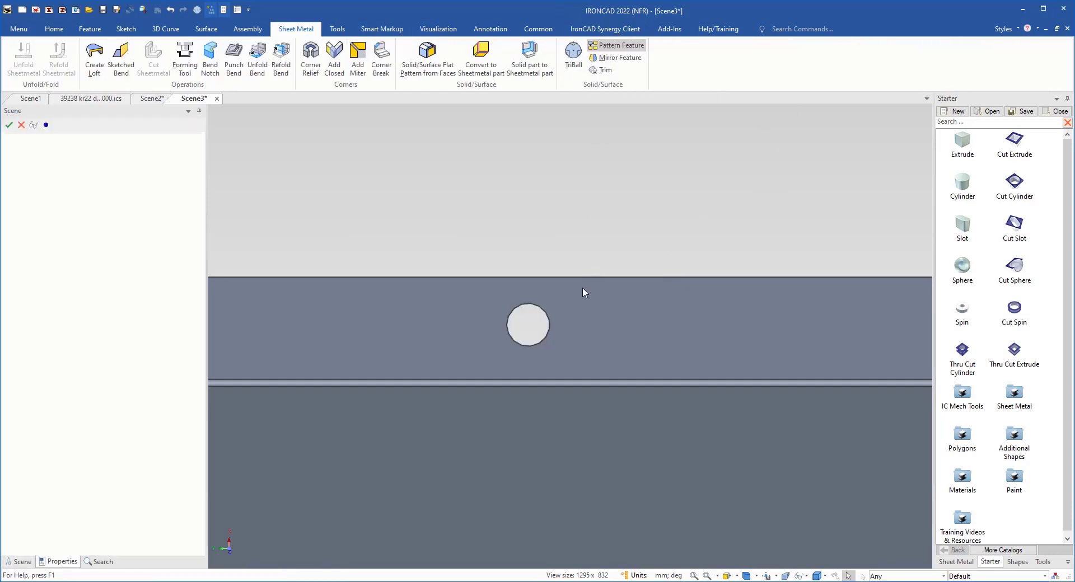
pyautogui.scroll(-2, 546, 316)
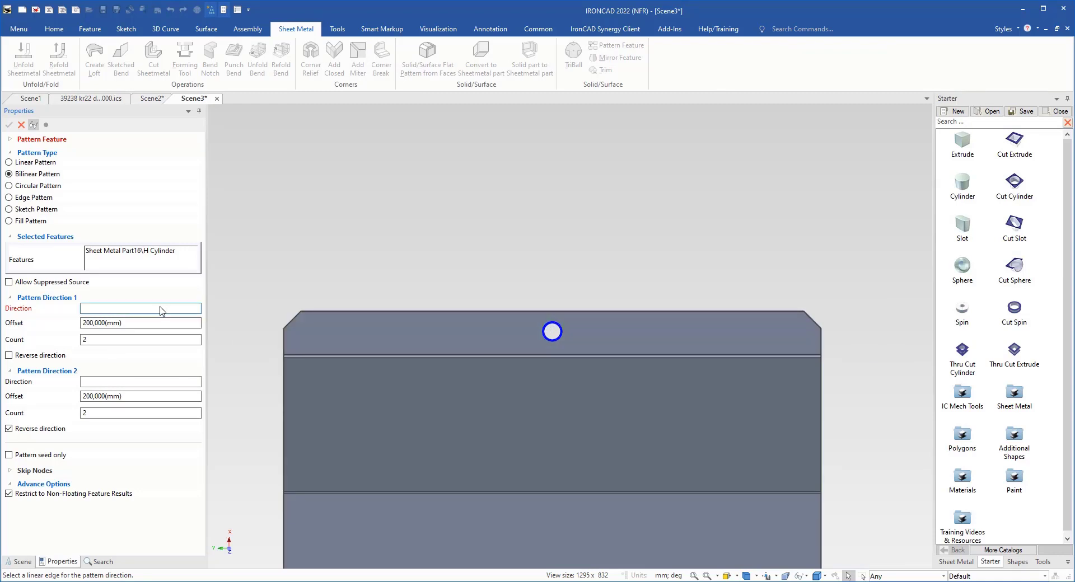
pyautogui.click(700, 312)
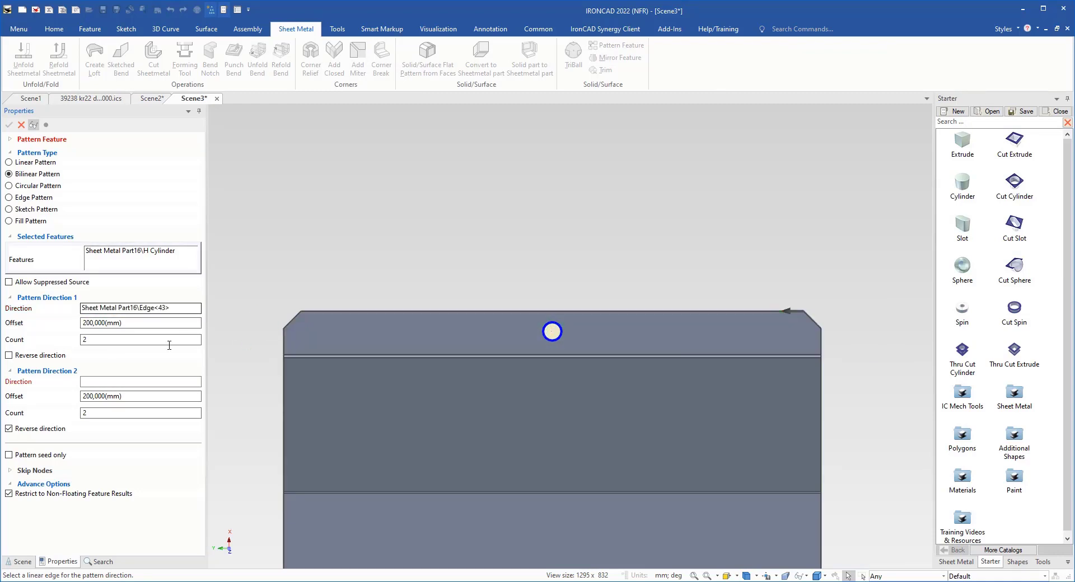
pyautogui.click(124, 380)
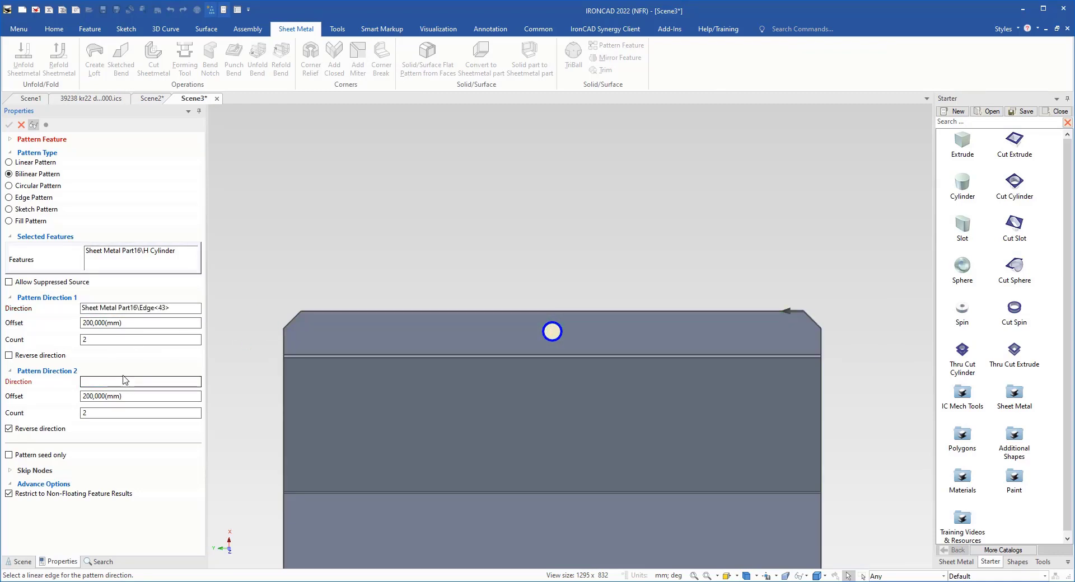
pyautogui.click(343, 310)
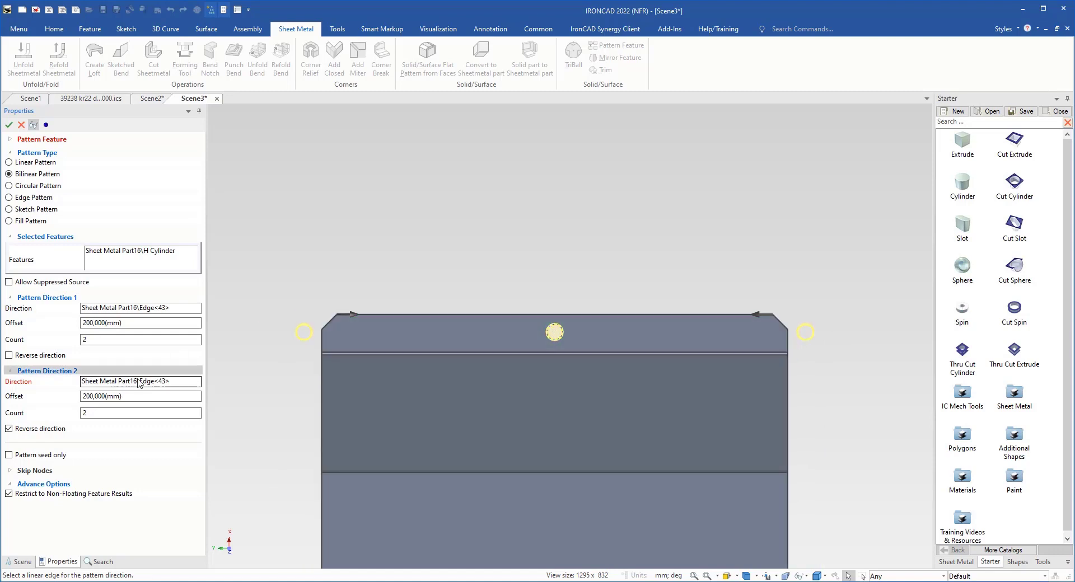
pyautogui.click(142, 322)
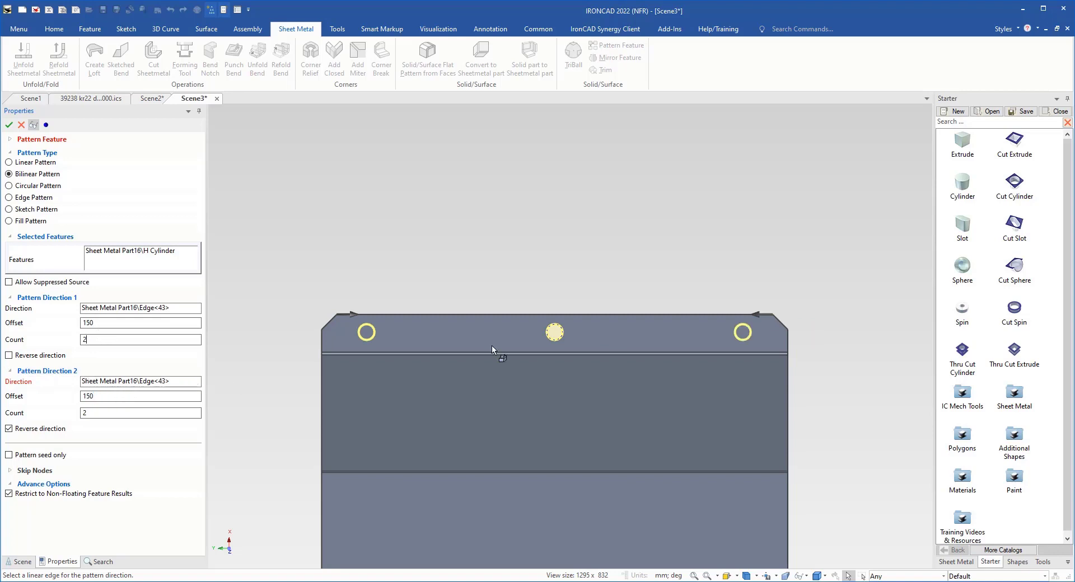
pyautogui.click(9, 125)
# Try stretching the base stock from one end to a length of about 516 mm, and undo it
pyautogui.scroll(-2, 827, 523)
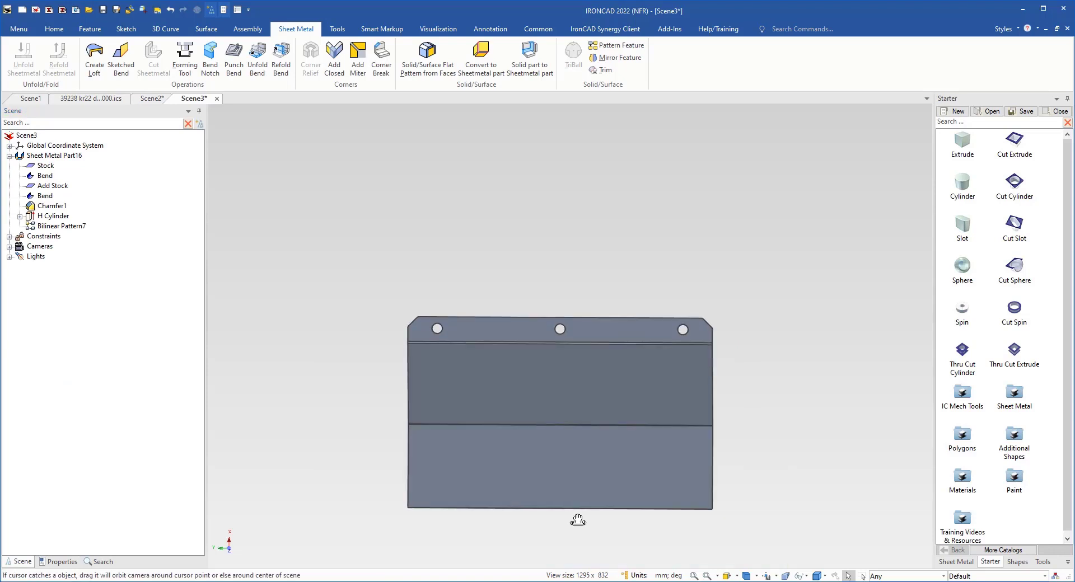
pyautogui.click(597, 485)
pyautogui.click(596, 482)
pyautogui.moveTo(721, 468); pyautogui.dragTo(840, 479)
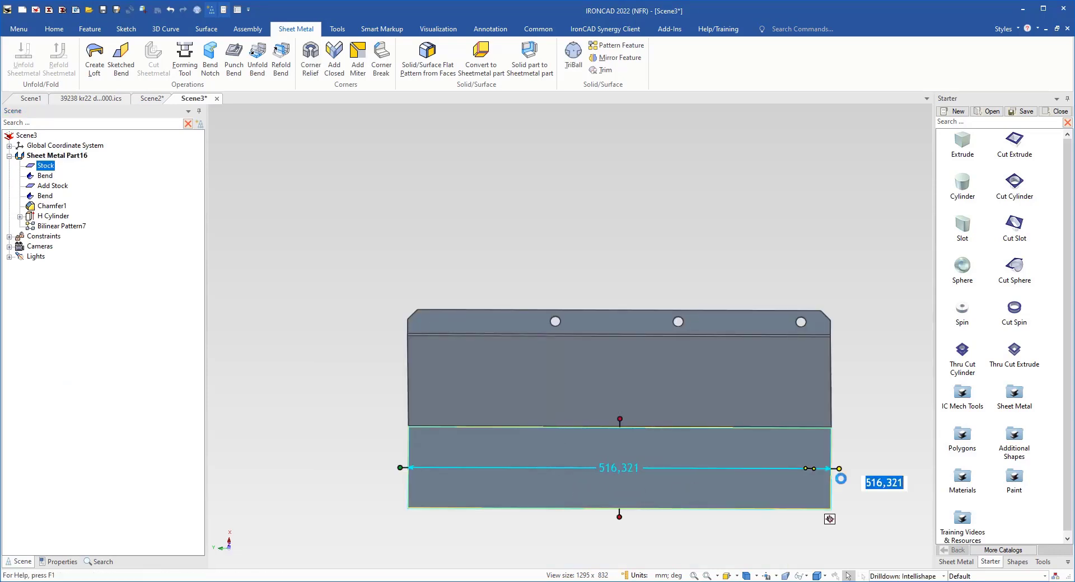
pyautogui.hotkey('ctrl', 'z')
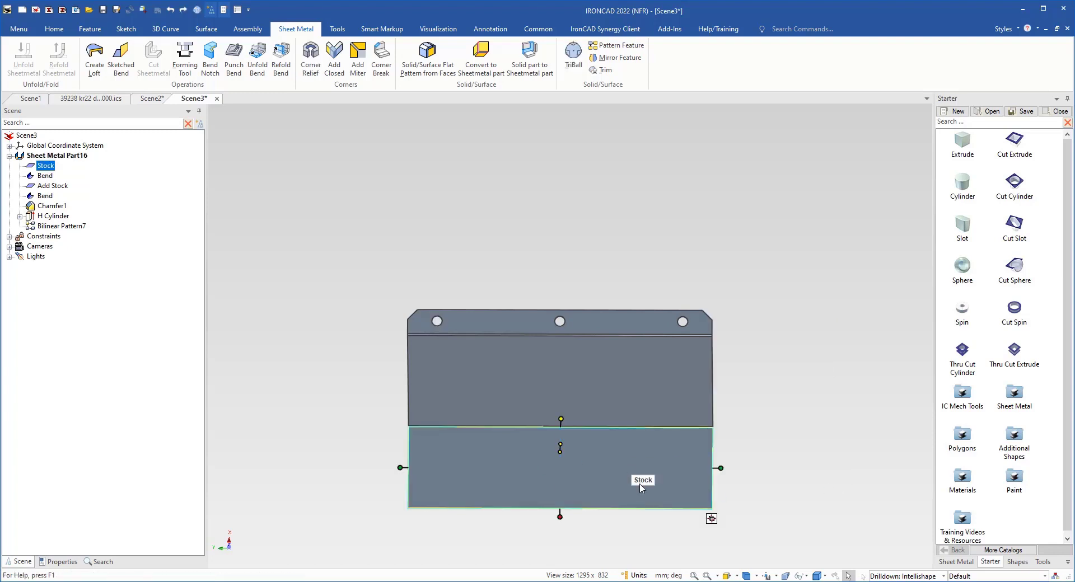
# Try stretching the base stock symmetrically at both ends to about 602 mm, and undo it
pyautogui.moveTo(725, 466); pyautogui.dragTo(814, 468)
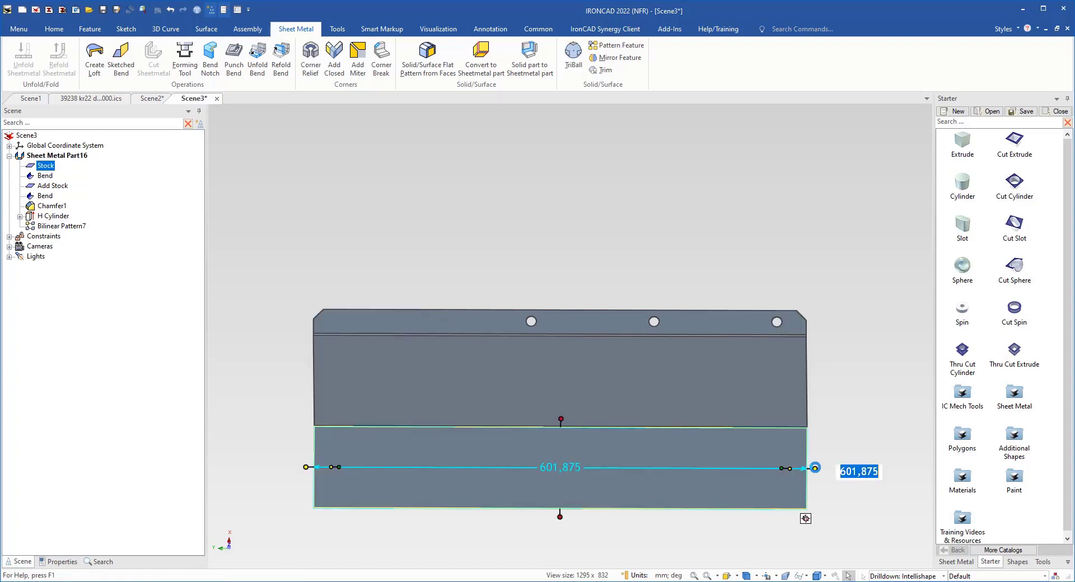
pyautogui.hotkey('ctrl', 'z')
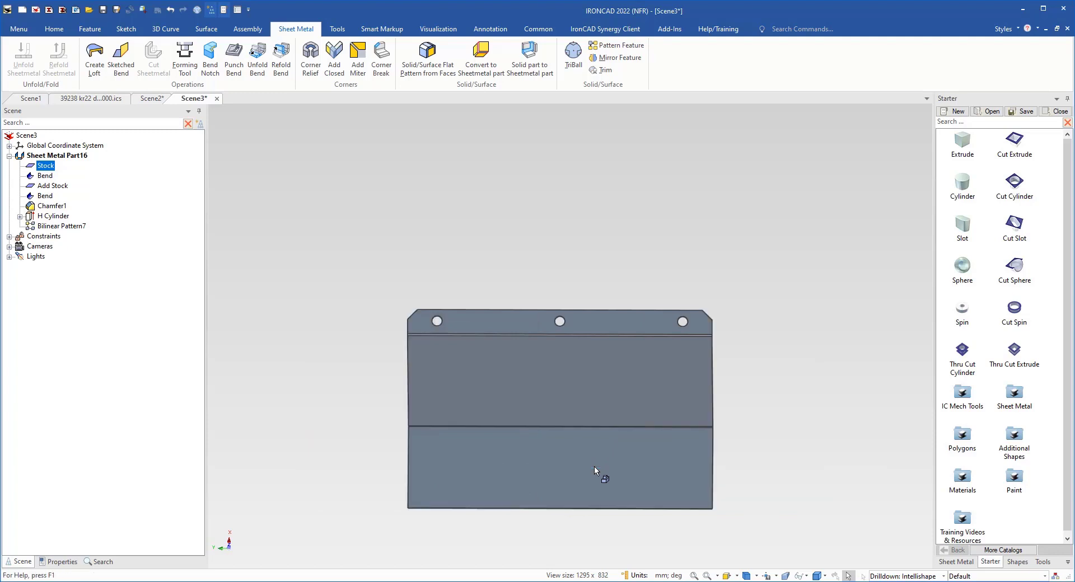
pyautogui.press('ctrl')
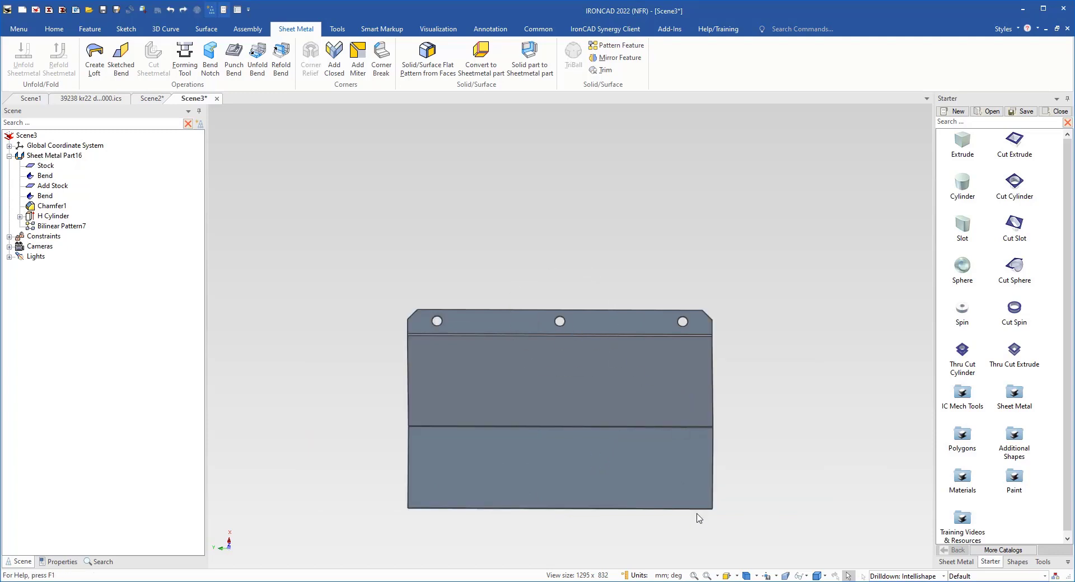
# Add an Out Bend w/ Stock flange along the short end edge of the base sheet
pyautogui.click(747, 576)
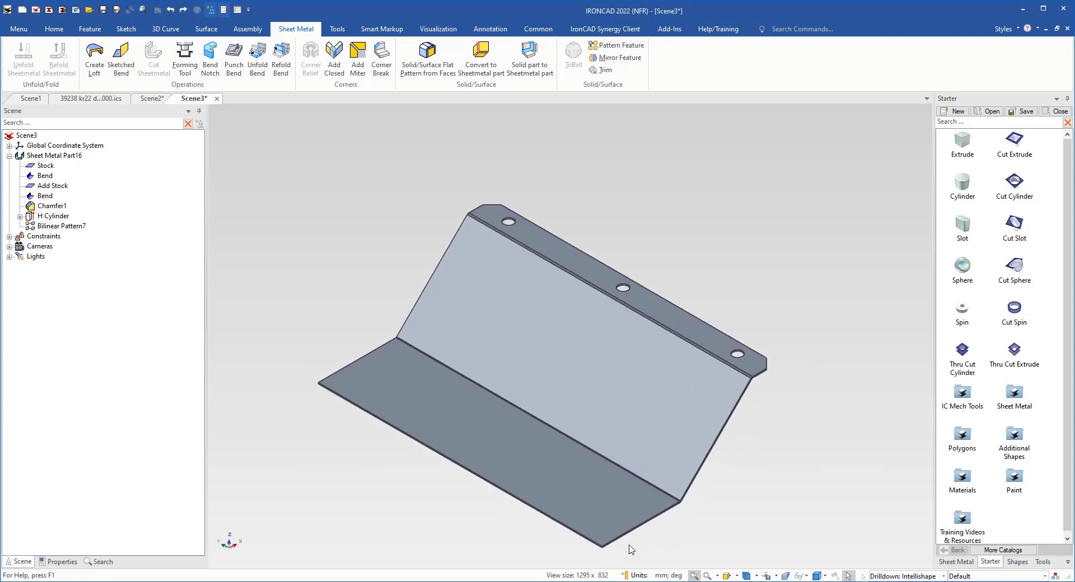
pyautogui.scroll(5, 673, 512)
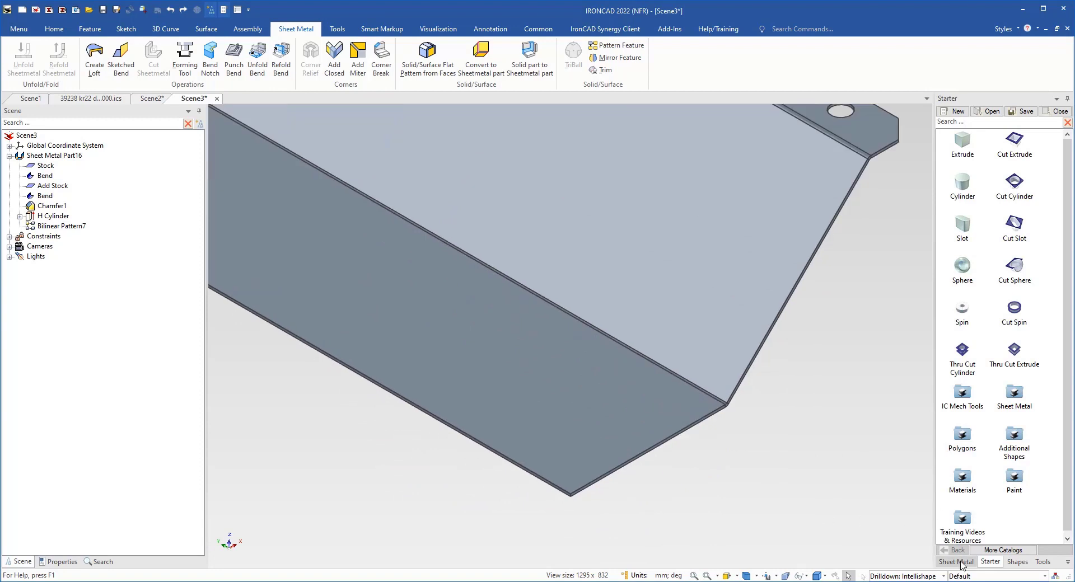
pyautogui.click(961, 563)
pyautogui.scroll(10, 974, 498)
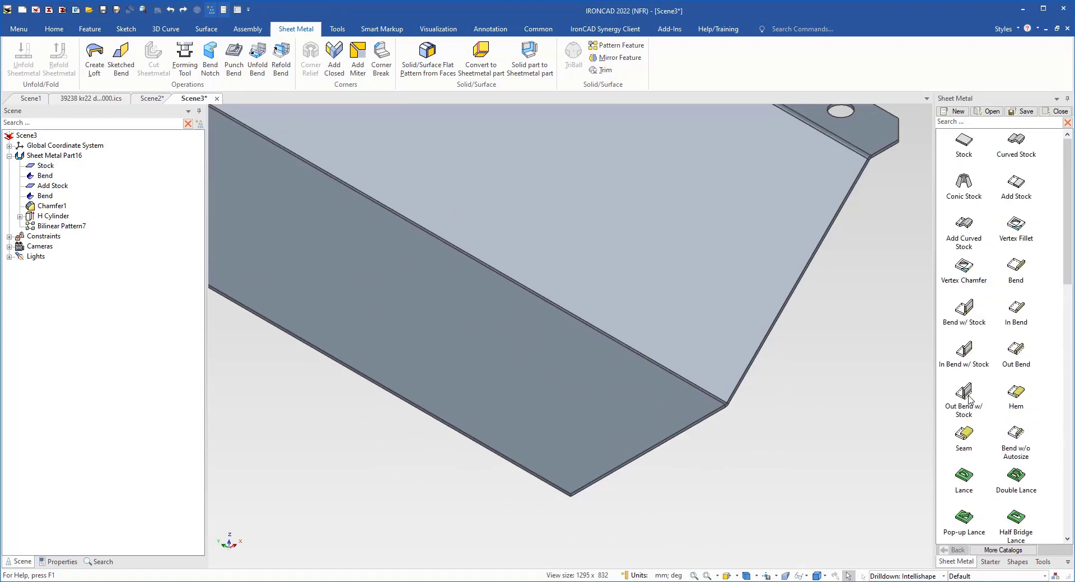
pyautogui.click(964, 411)
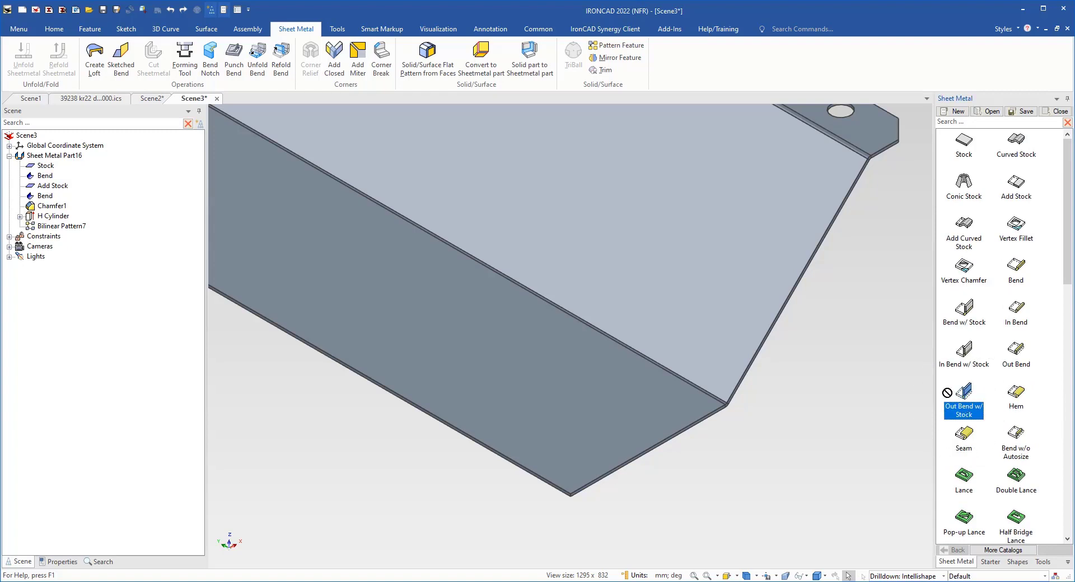
pyautogui.moveTo(946, 392); pyautogui.dragTo(665, 440)
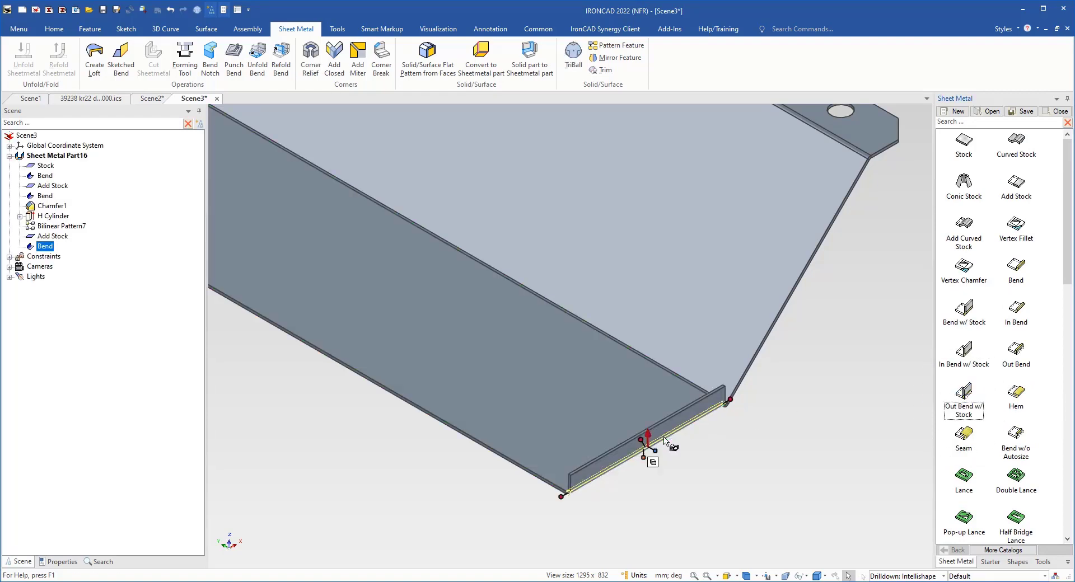
pyautogui.click(695, 463)
# Pull back the end of the bend between base and wall to snap to the inner edge of the new flange's bend
pyautogui.moveTo(759, 429); pyautogui.dragTo(585, 420, button='middle')
pyautogui.scroll(5, 703, 405)
pyautogui.scroll(4, 463, 357)
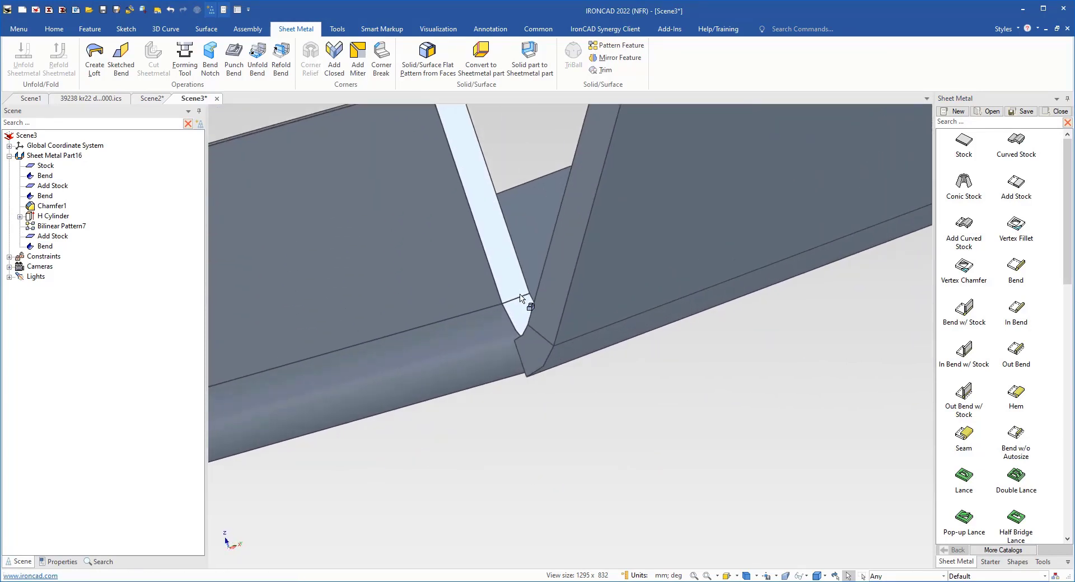
pyautogui.click(553, 374)
pyautogui.scroll(2, 562, 383)
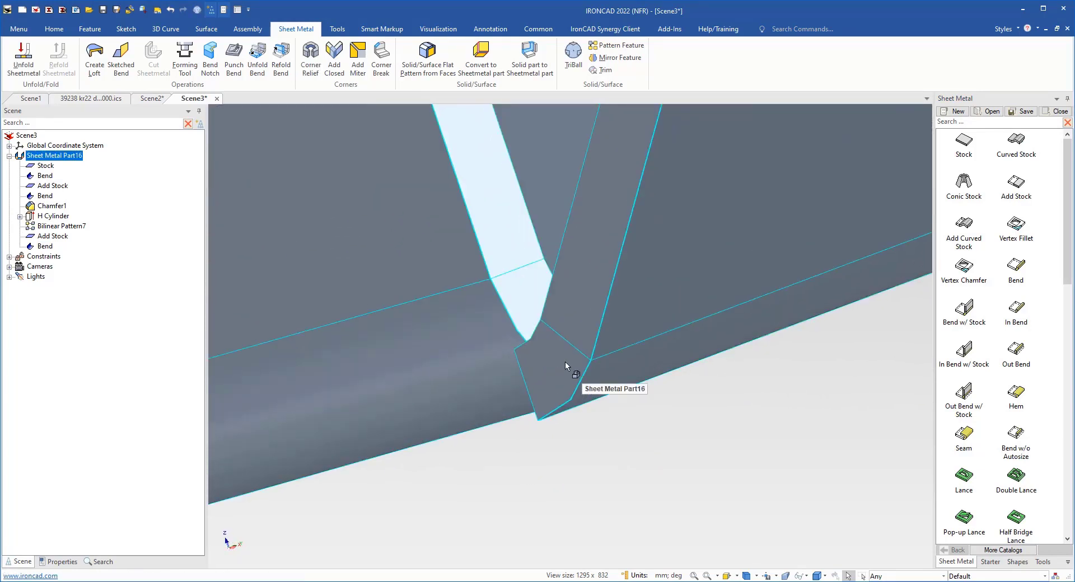
pyautogui.click(554, 364)
pyautogui.moveTo(554, 364); pyautogui.dragTo(718, 326, button='middle')
pyautogui.scroll(-2, 718, 327)
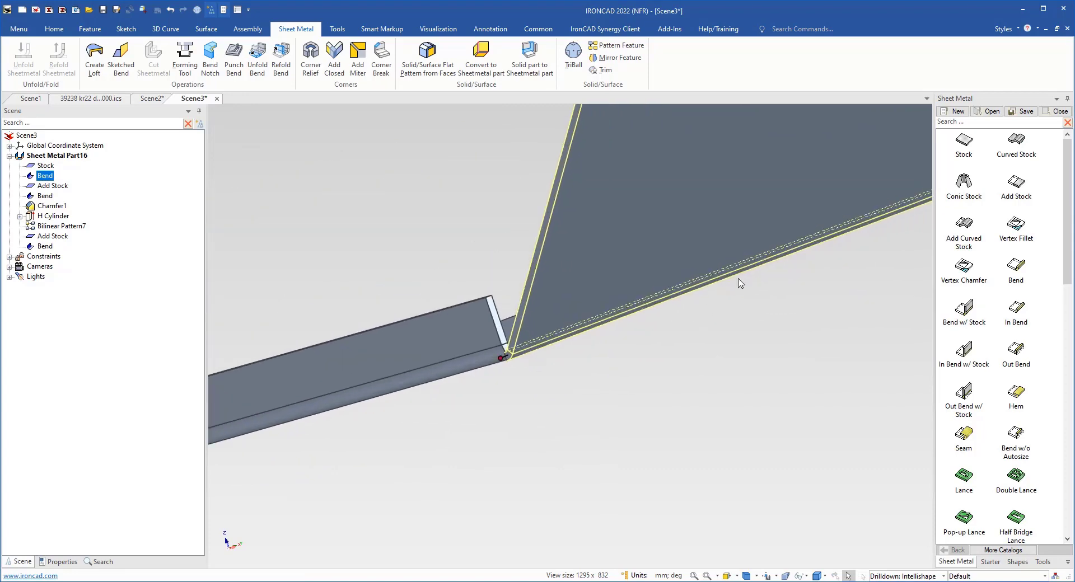
pyautogui.scroll(-3, 878, 254)
pyautogui.scroll(-2, 833, 264)
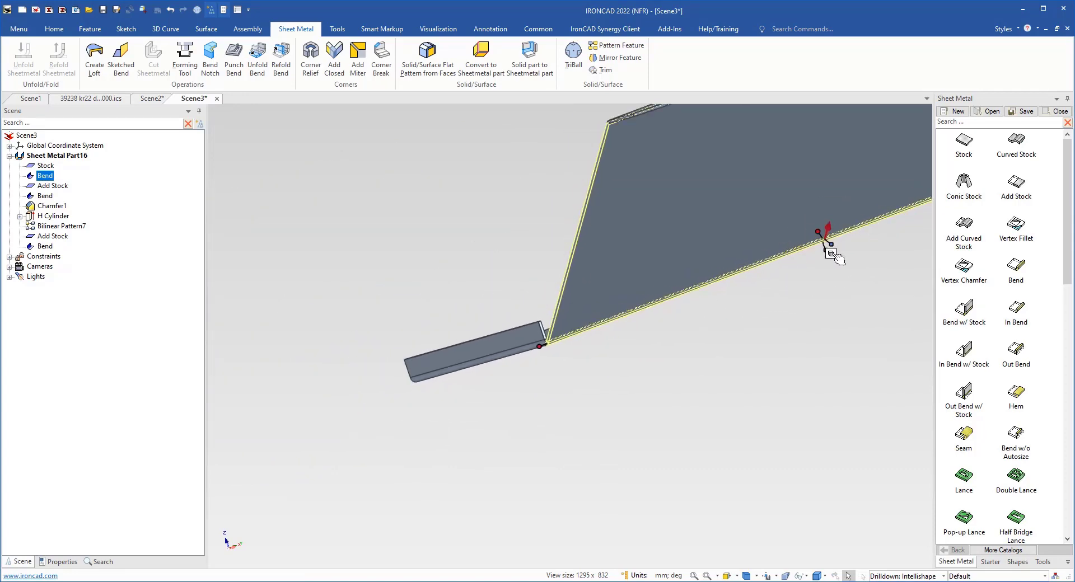
pyautogui.scroll(3, 539, 362)
pyautogui.moveTo(600, 297); pyautogui.dragTo(542, 314, button='middle')
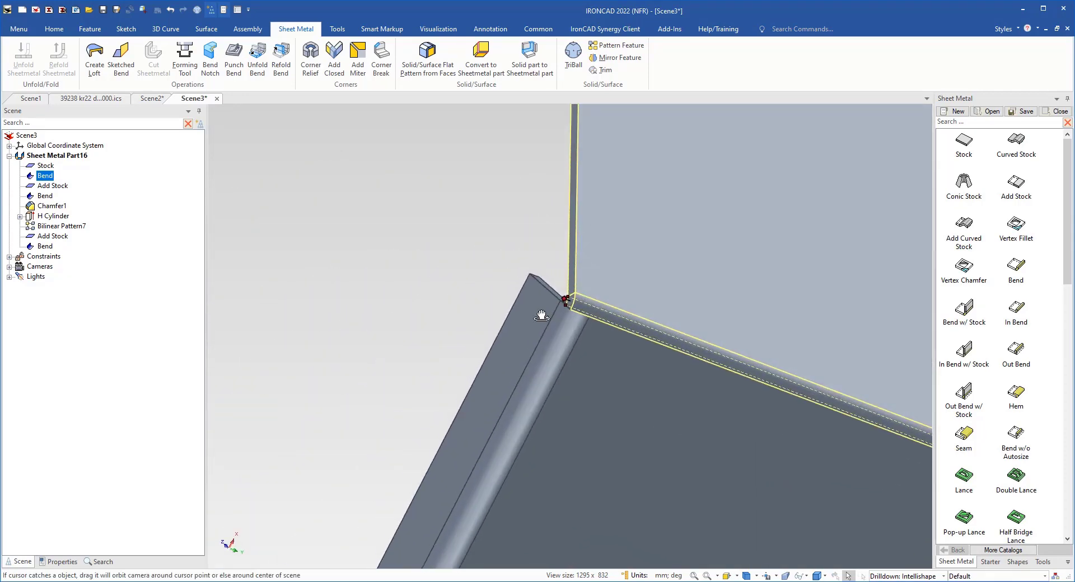
pyautogui.keyDown('shift'); pyautogui.moveTo(568, 300); pyautogui.dragTo(578, 333); pyautogui.keyUp('shift')
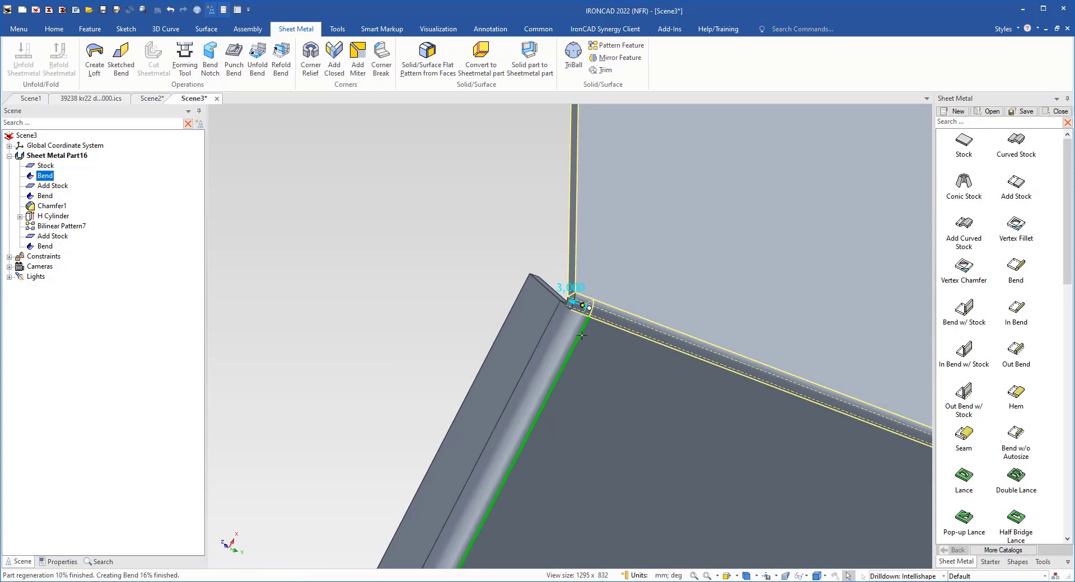
pyautogui.click(475, 287)
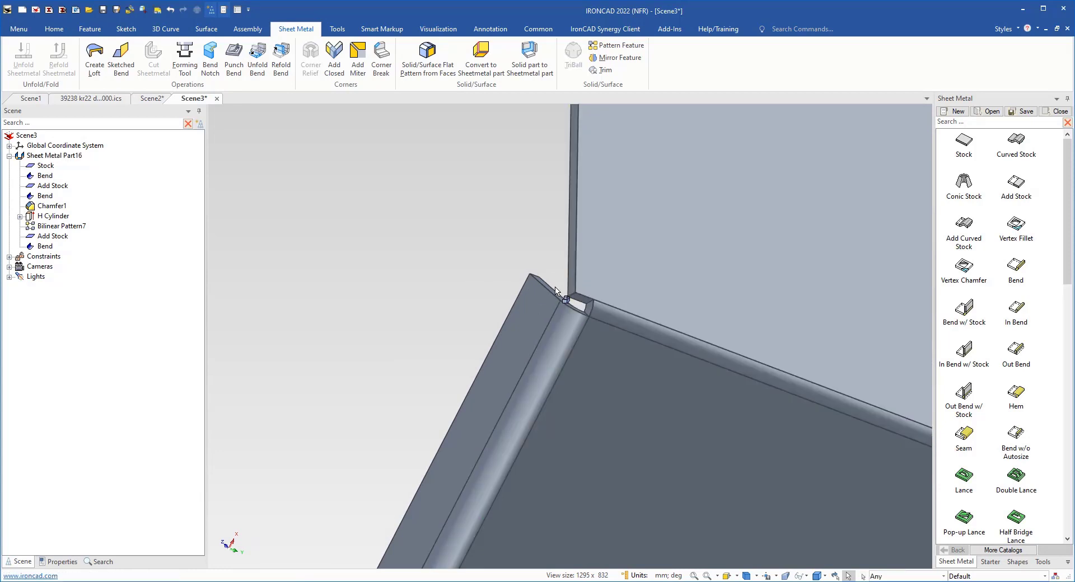
# Stretch the end of the new flange's stock towards the wall, snapping it to the wall's lower corner
pyautogui.click(602, 374)
pyautogui.scroll(-6, 592, 427)
pyautogui.click(576, 462)
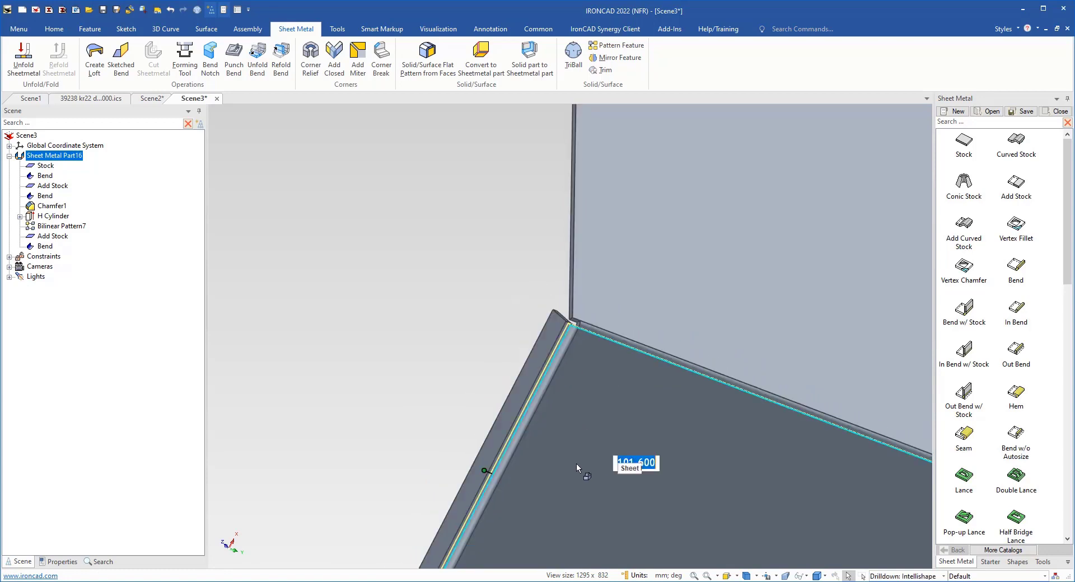
pyautogui.moveTo(511, 422); pyautogui.dragTo(483, 412)
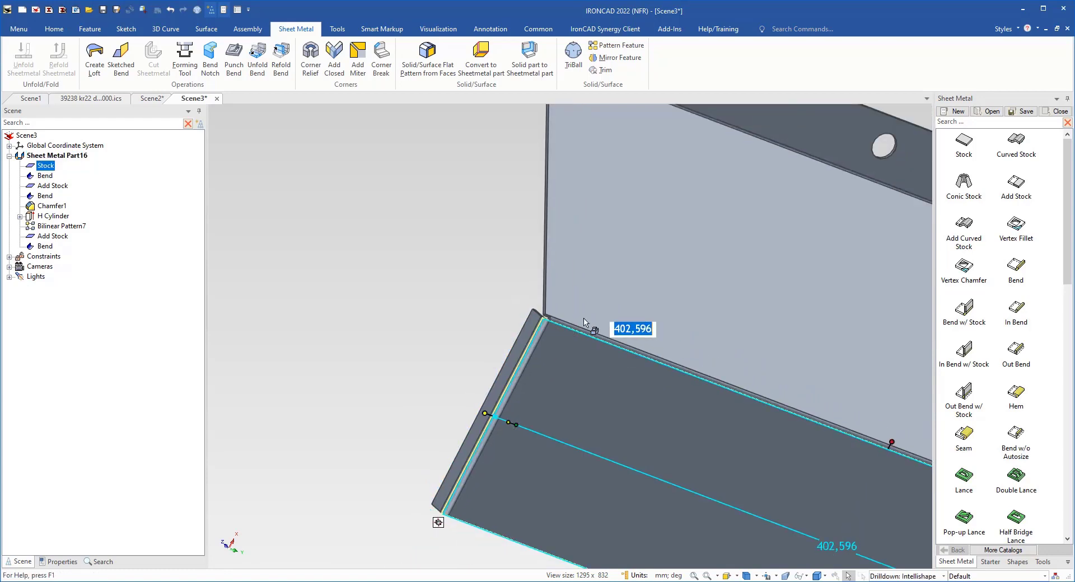
pyautogui.click(457, 299)
pyautogui.scroll(3, 487, 319)
pyautogui.click(574, 303)
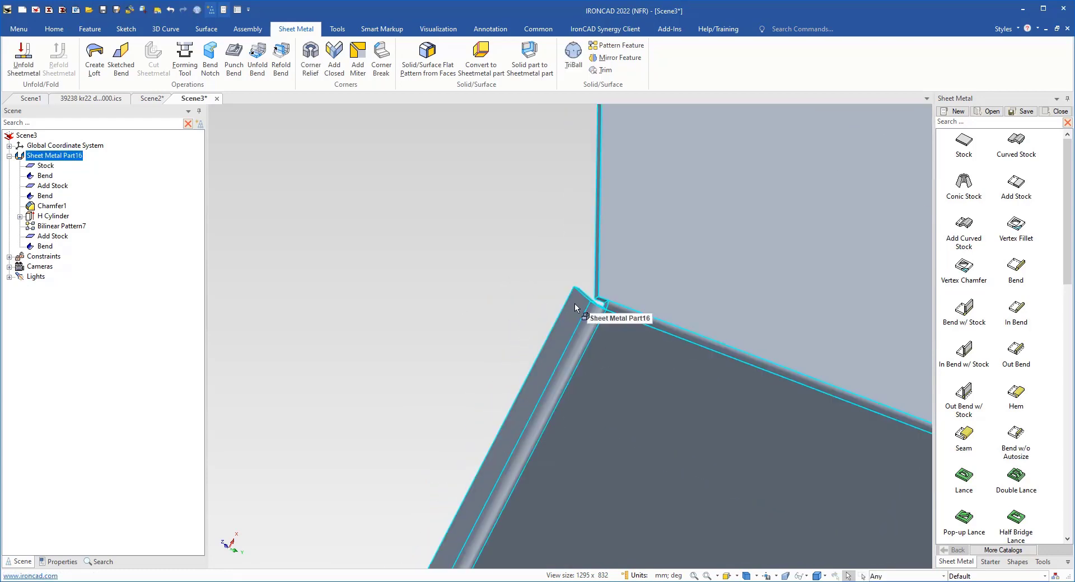
pyautogui.click(574, 303)
pyautogui.moveTo(592, 285); pyautogui.dragTo(657, 402, button='middle')
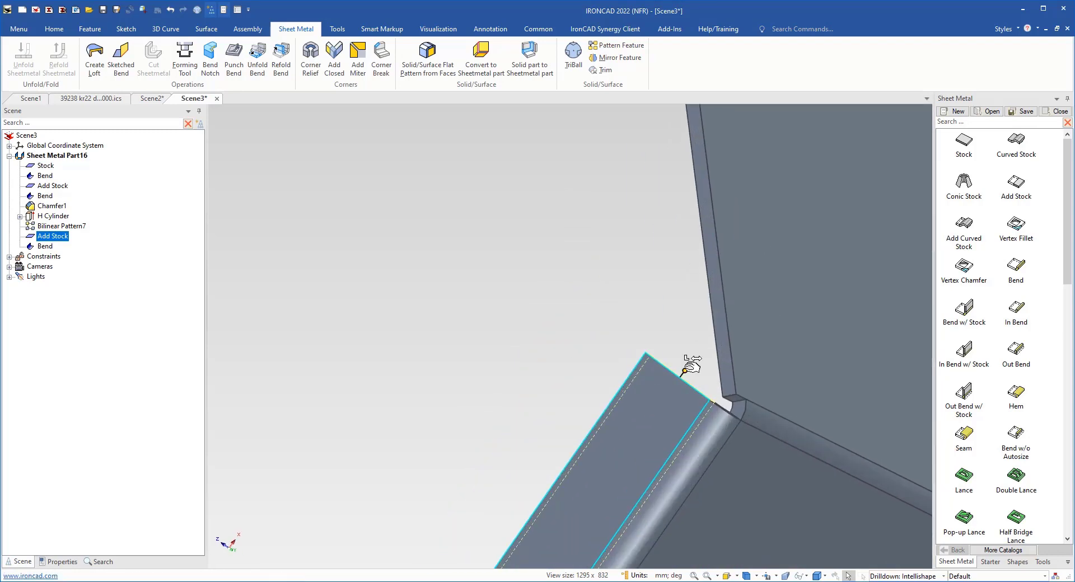
pyautogui.keyDown('shift'); pyautogui.moveTo(685, 370); pyautogui.dragTo(721, 398); pyautogui.keyUp('shift')
pyautogui.click(782, 425)
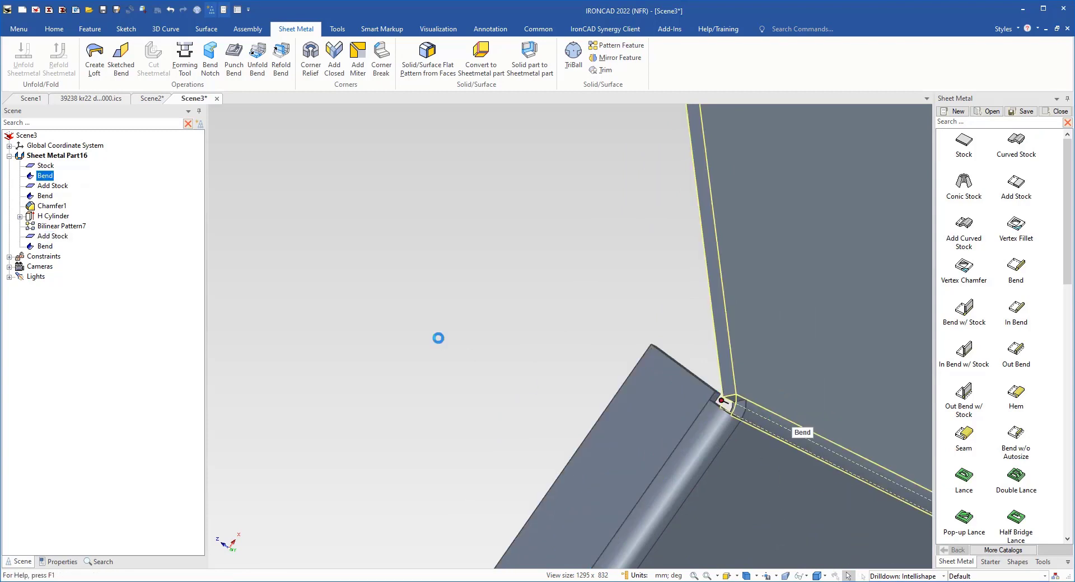
pyautogui.click(439, 338)
# Open the cross-section of the new flange's stock for editing
pyautogui.click(744, 576)
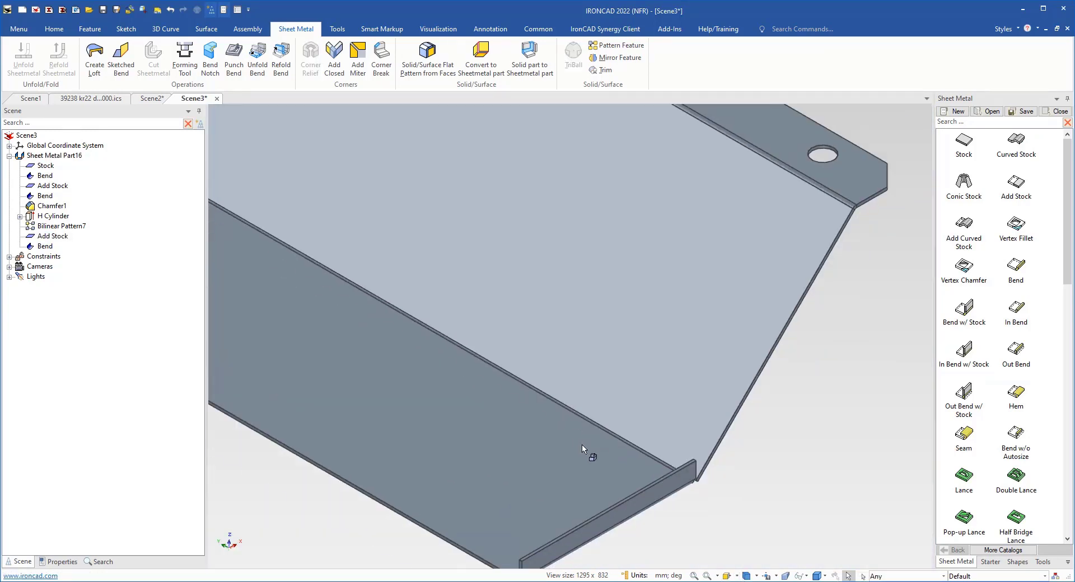
pyautogui.click(580, 474)
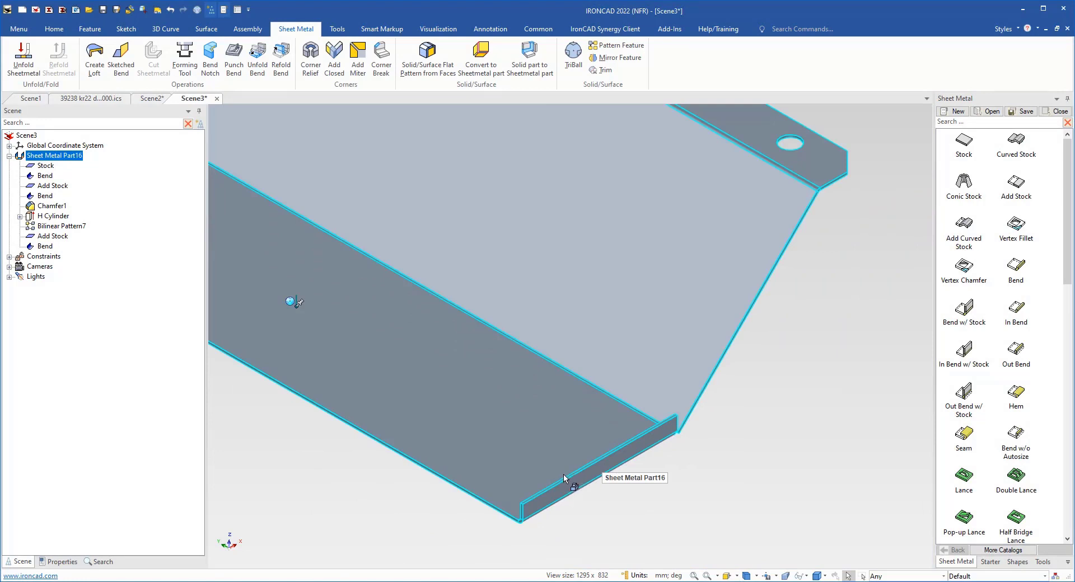
pyautogui.click(563, 475)
pyautogui.rightClick(570, 484)
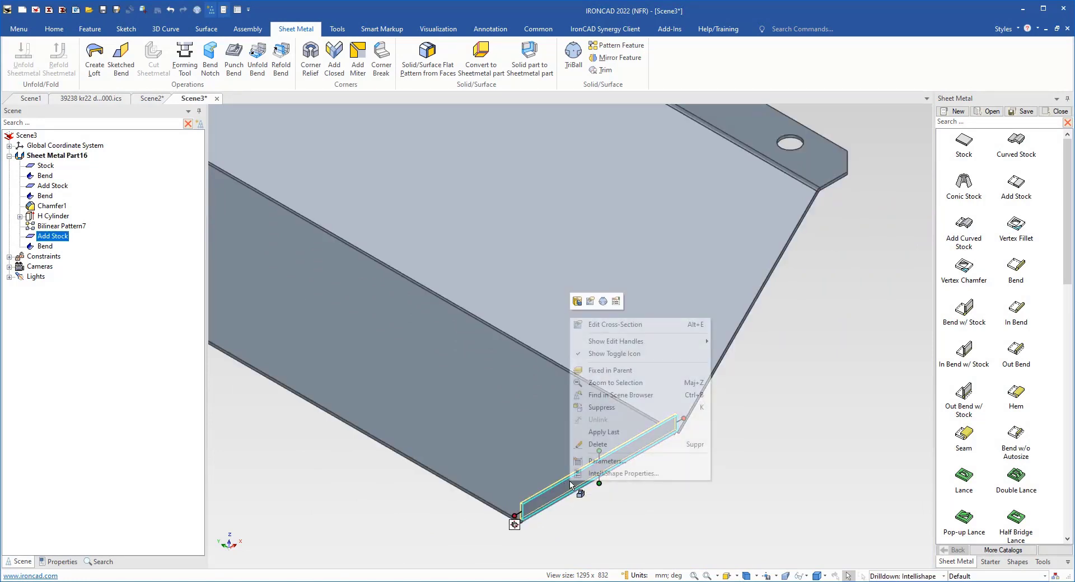
pyautogui.click(671, 325)
# Facing the sketch plane, raise the upper edge of the flange profile to about 84.4 mm above the sketch origin
pyautogui.moveTo(834, 472); pyautogui.dragTo(503, 339, button='middle')
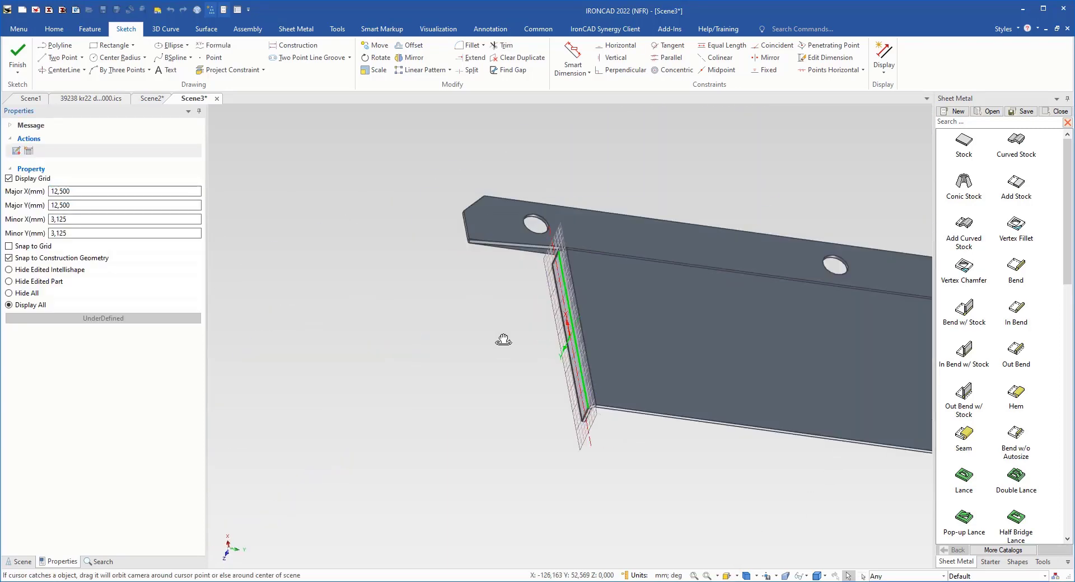
pyautogui.moveTo(850, 223); pyautogui.dragTo(890, 438, button='middle')
pyautogui.scroll(-2, 556, 280)
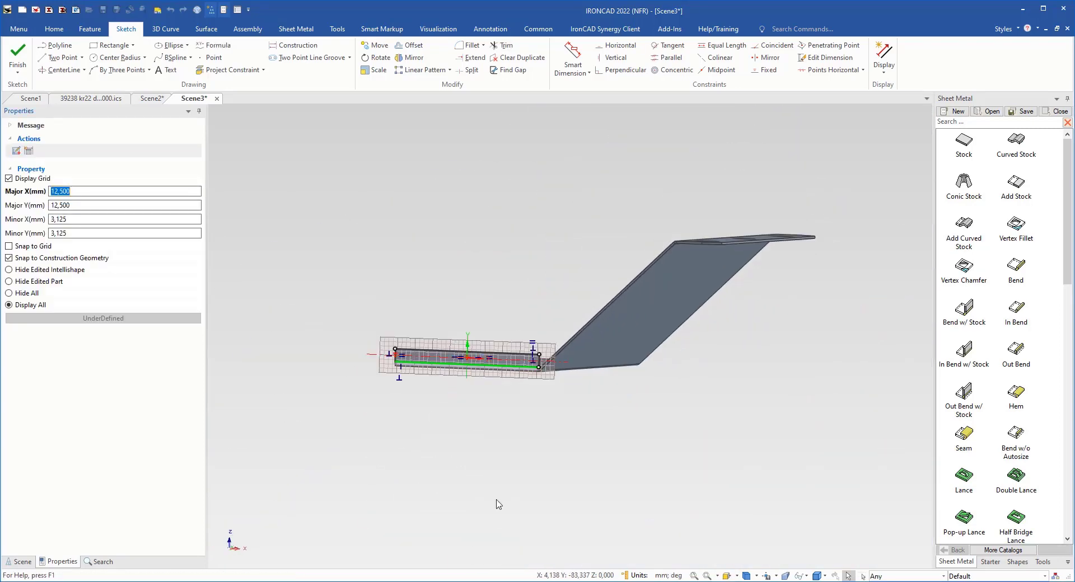
pyautogui.click(726, 575)
pyautogui.click(494, 368)
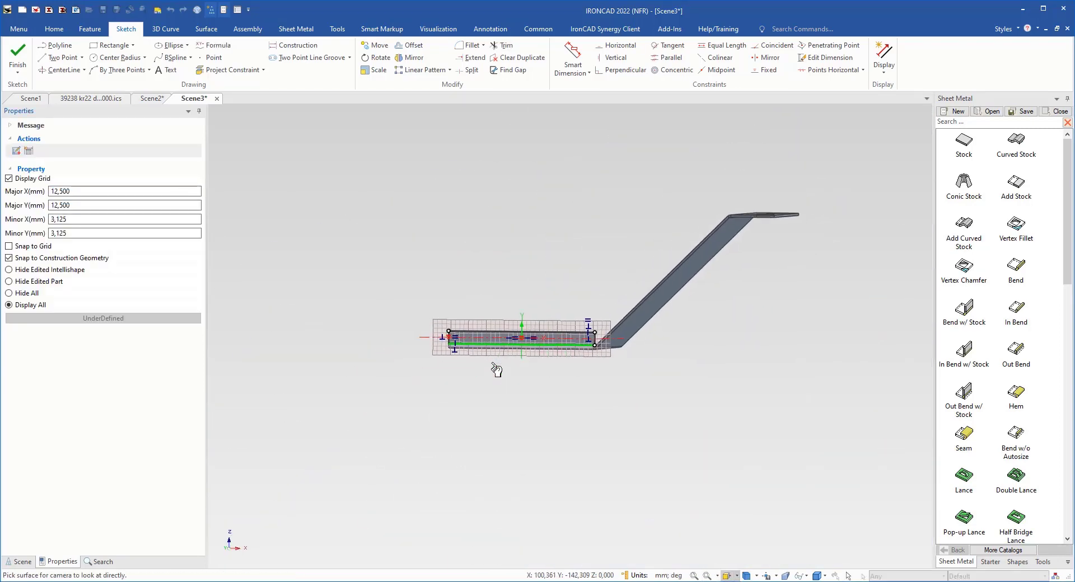
pyautogui.scroll(2, 559, 186)
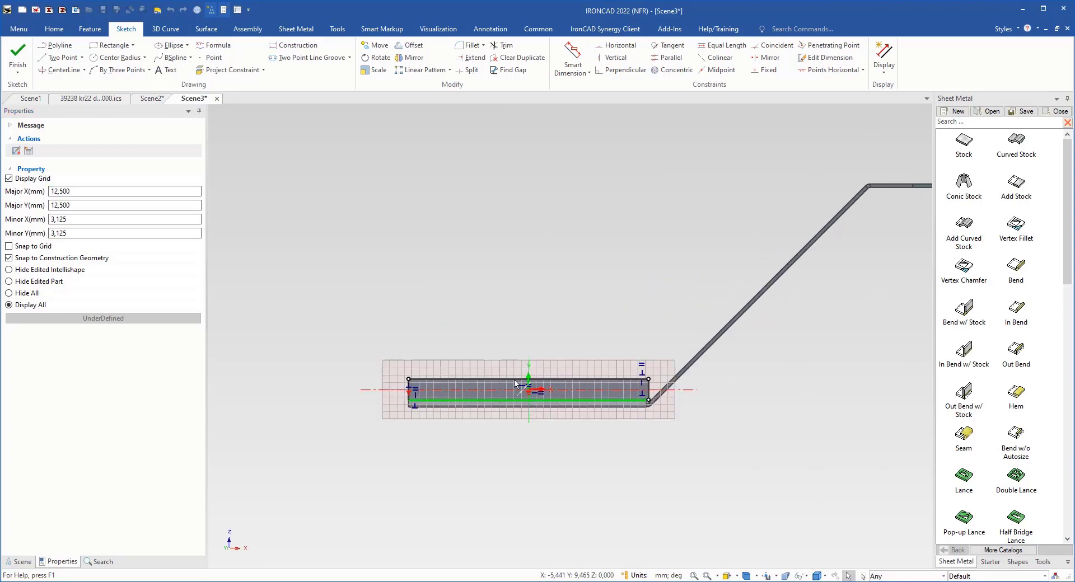
pyautogui.moveTo(514, 380); pyautogui.dragTo(514, 192)
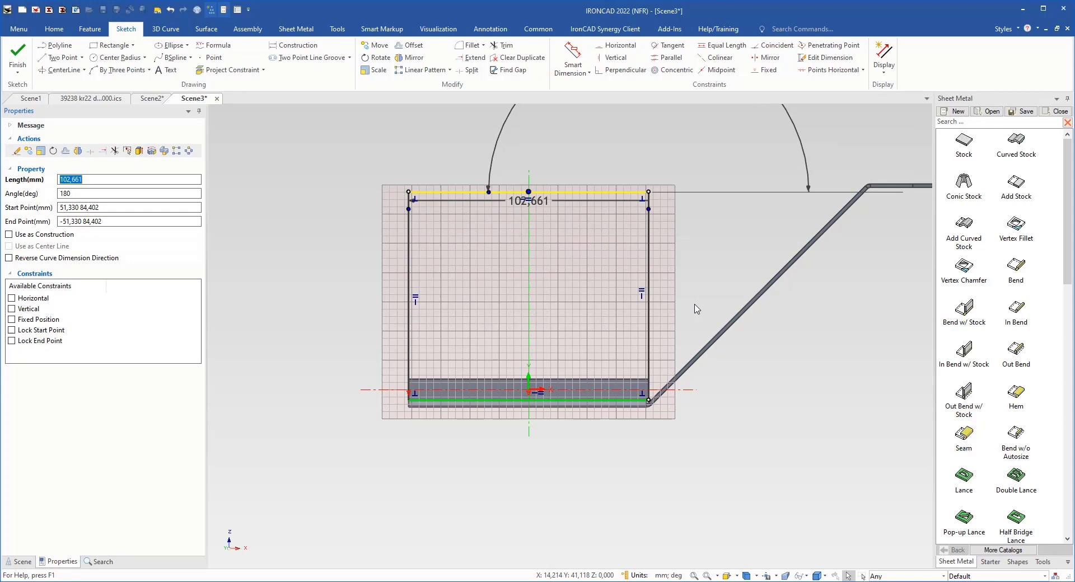
pyautogui.click(775, 449)
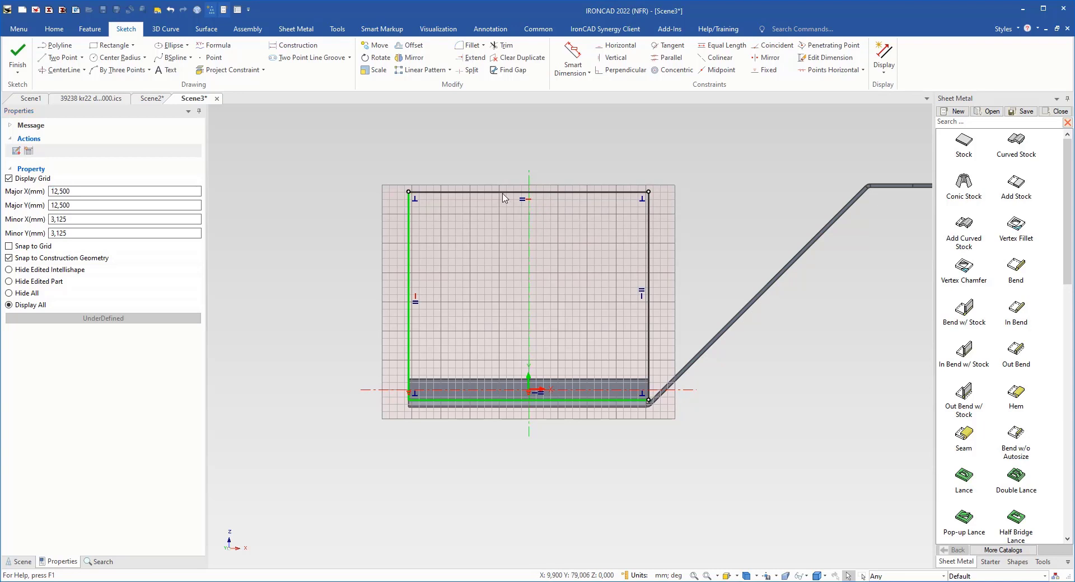
# Project the wall's lower corner point, the two outer vertices of the upper bend and the wall's sloping edge into the sketch with associative constraints
pyautogui.click(230, 75)
pyautogui.scroll(5, 644, 398)
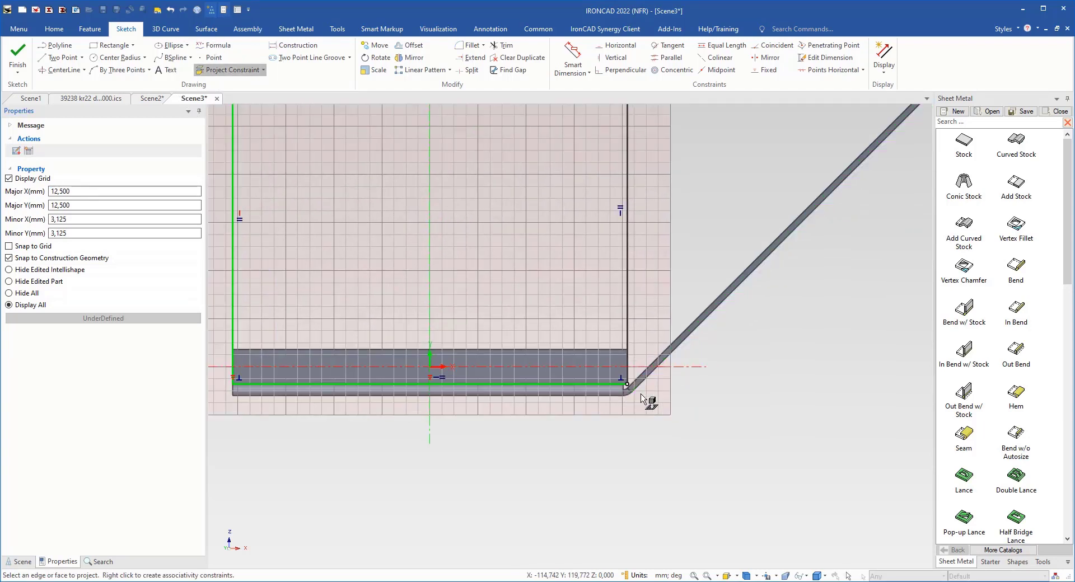
pyautogui.scroll(3, 532, 319)
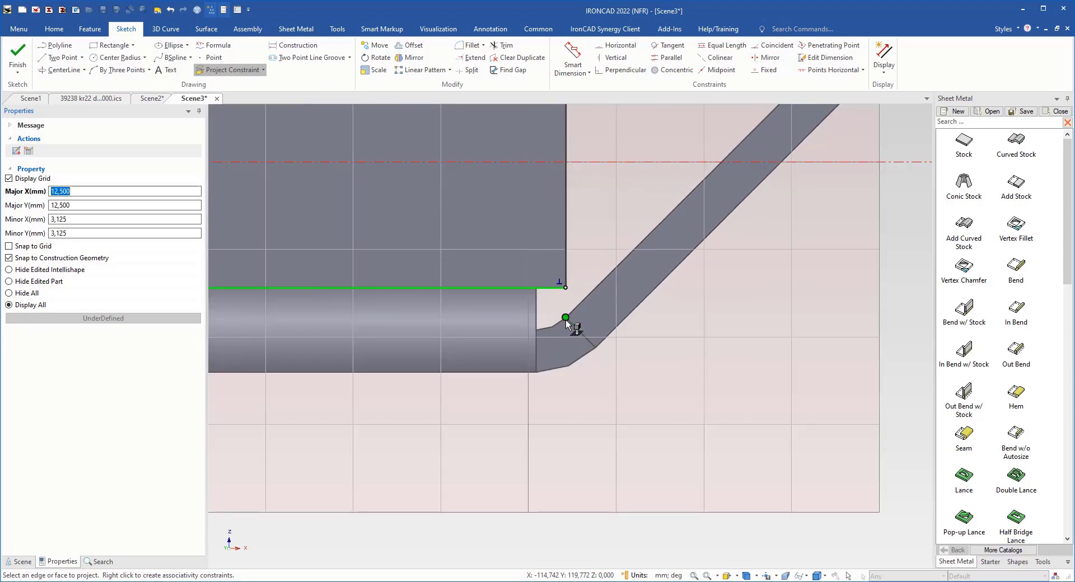
pyautogui.scroll(-6, 717, 235)
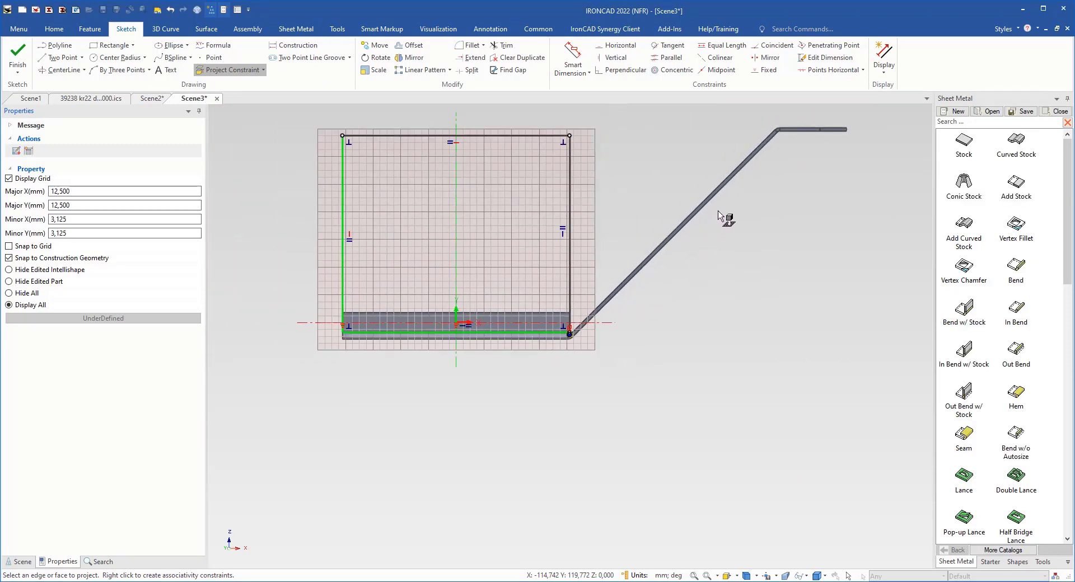
pyautogui.scroll(7, 648, 267)
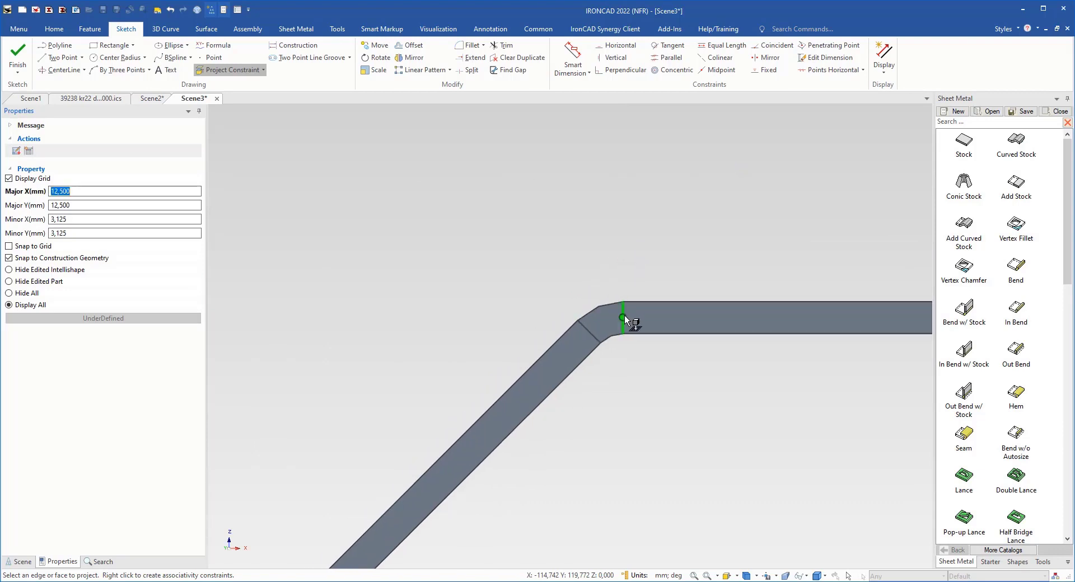
pyautogui.scroll(2, 624, 316)
pyautogui.click(610, 305)
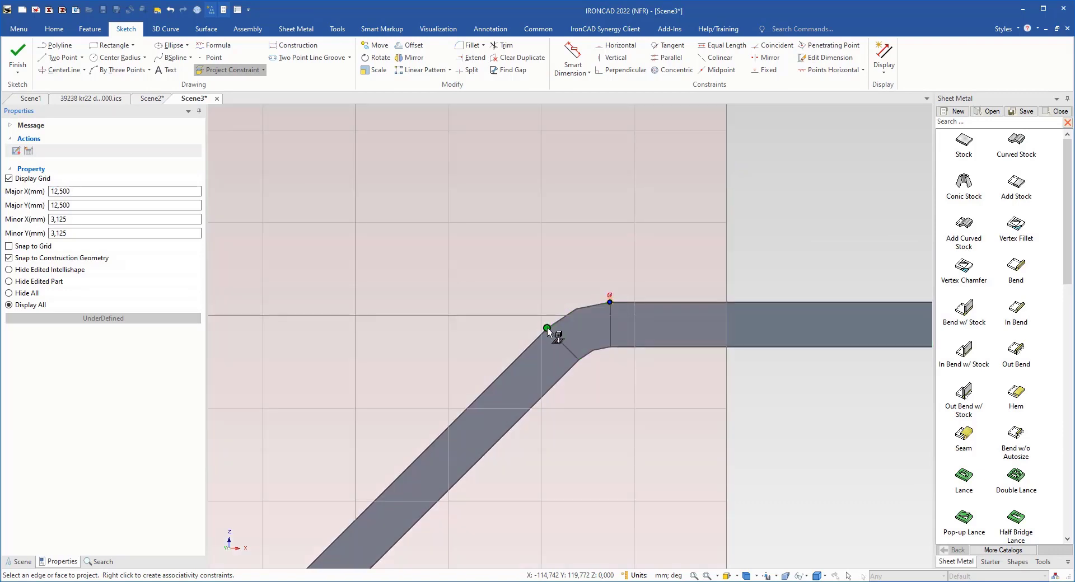
pyautogui.scroll(-8, 387, 512)
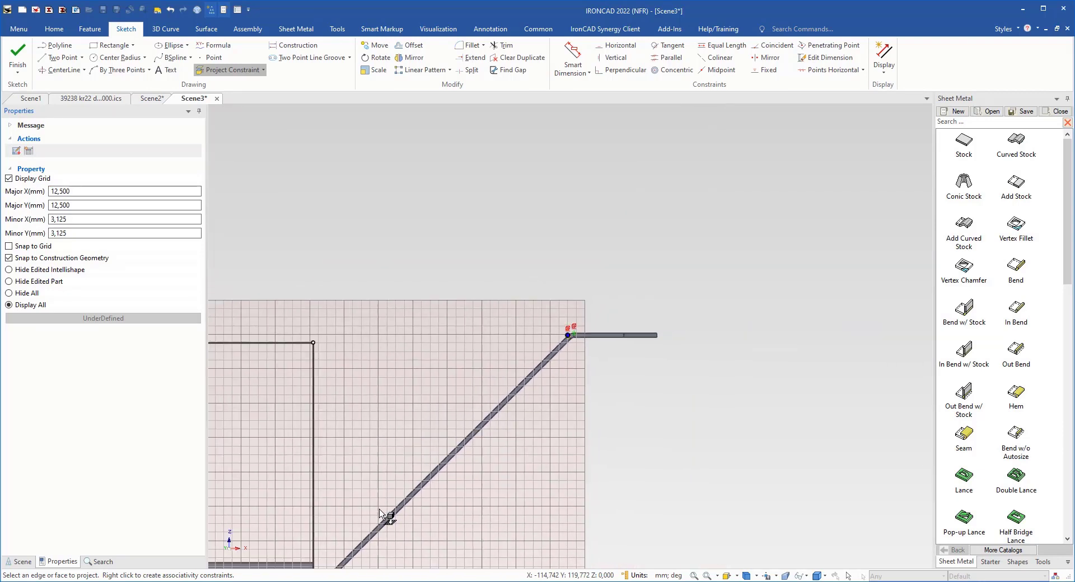
pyautogui.click(423, 485)
pyautogui.press('Escape')
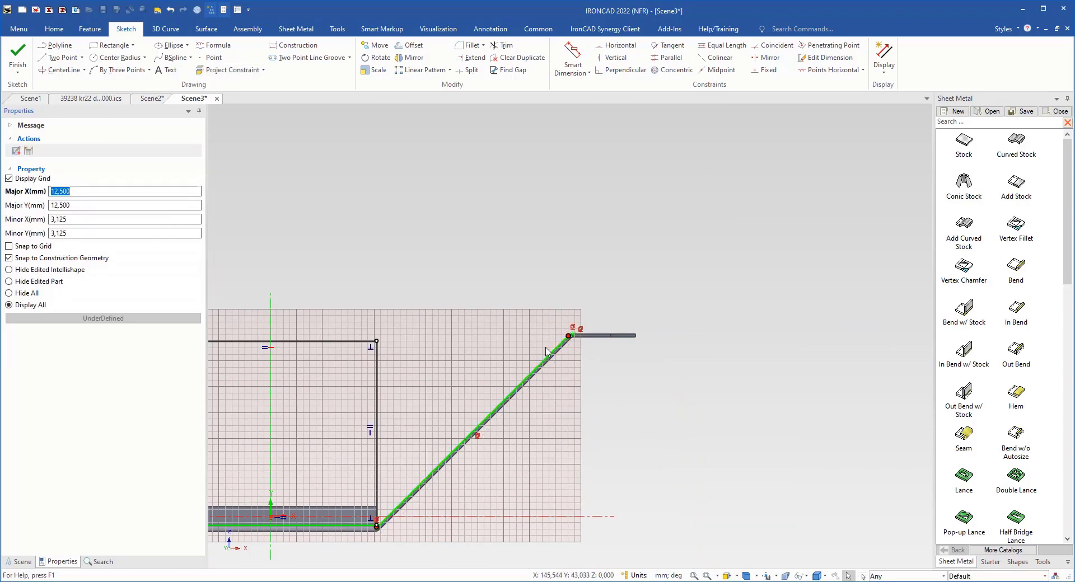
# Convert the projected sloping edge and points to construction geometry and hide all the surrounding model geometry in the sketch
pyautogui.moveTo(597, 370); pyautogui.dragTo(521, 300)
pyautogui.scroll(-2, 403, 476)
pyautogui.scroll(10, 408, 476)
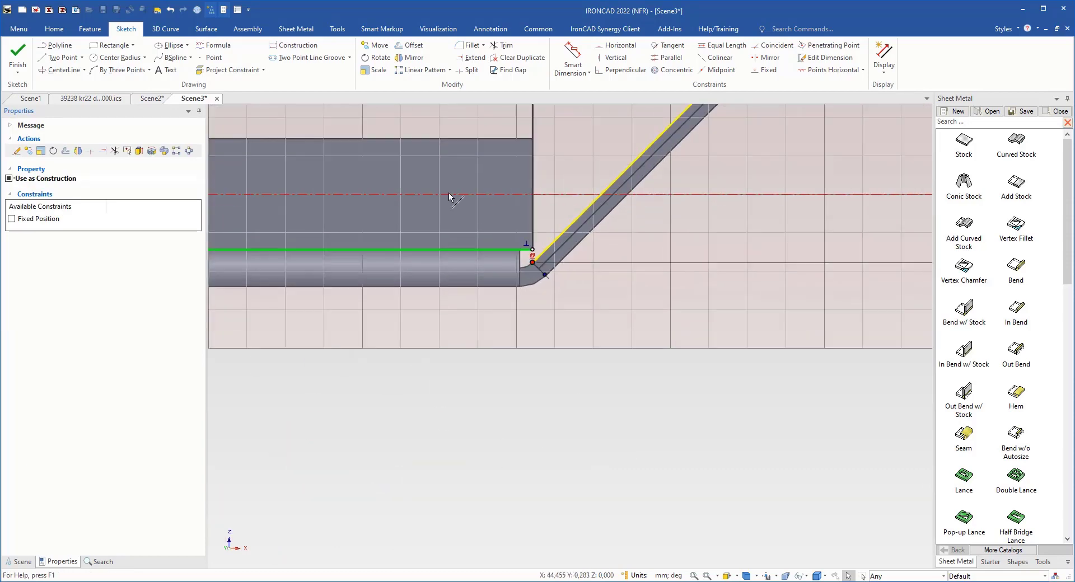
pyautogui.scroll(5, 545, 285)
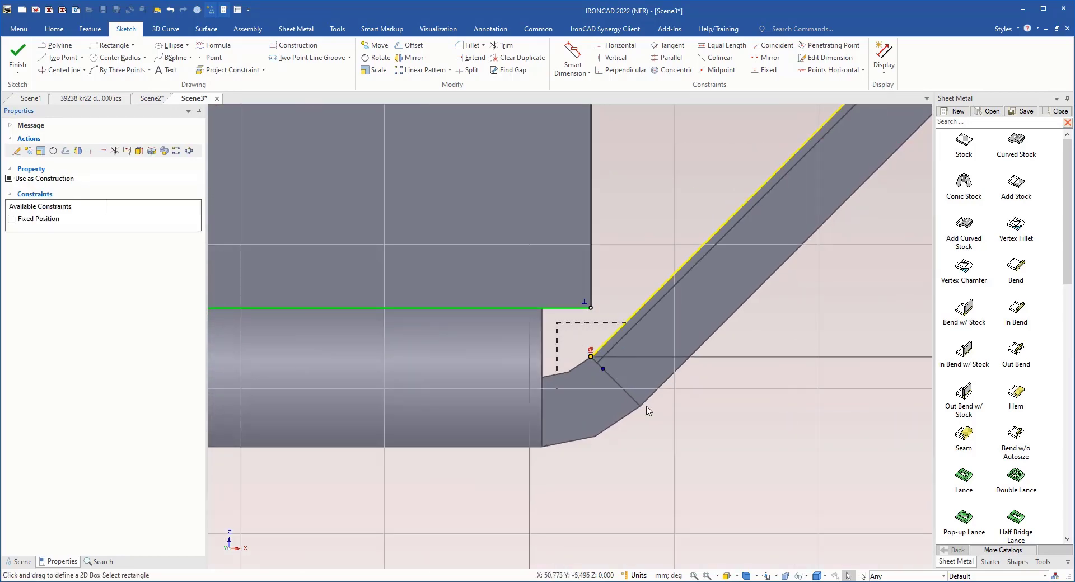
pyautogui.scroll(-4, 798, 468)
pyautogui.scroll(-2, 787, 309)
pyautogui.scroll(-3, 684, 172)
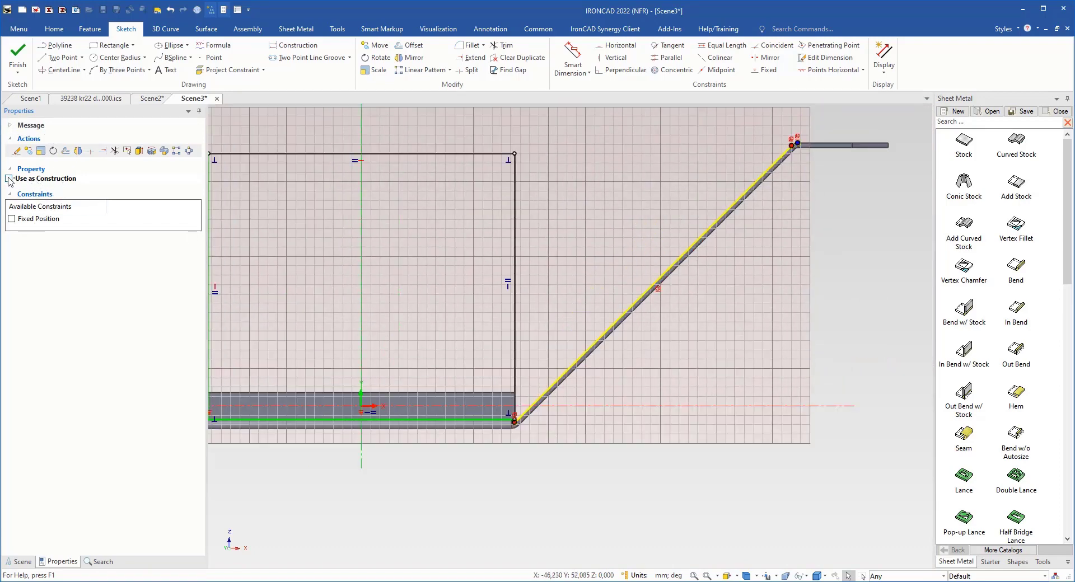
pyautogui.click(740, 469)
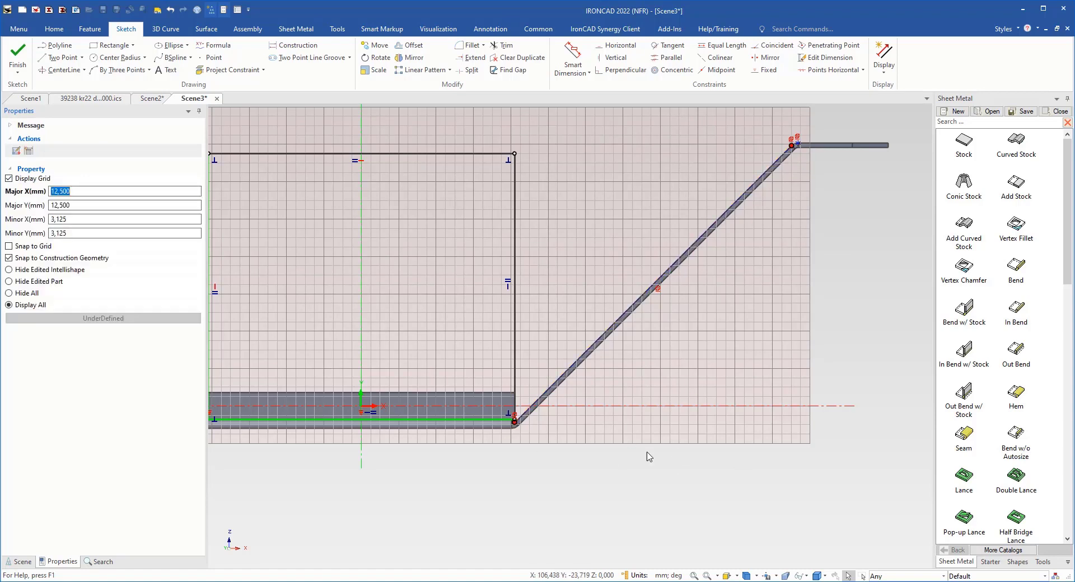
pyautogui.click(10, 294)
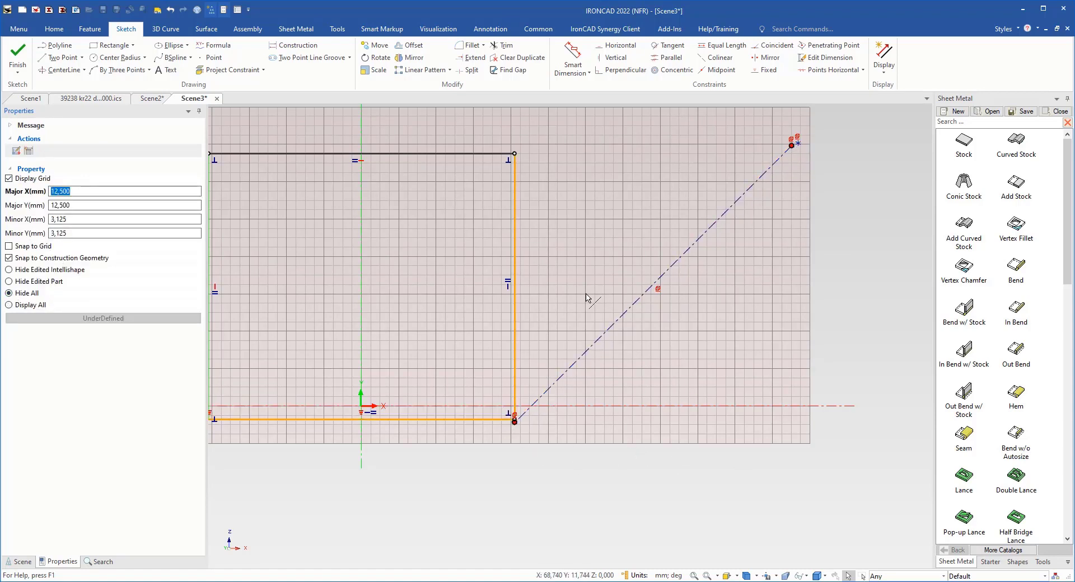
# Align the flange profile's upper corner nearest the wall horizontally with the projected upper bend vertex using a Points Horizontal constraint
pyautogui.click(834, 71)
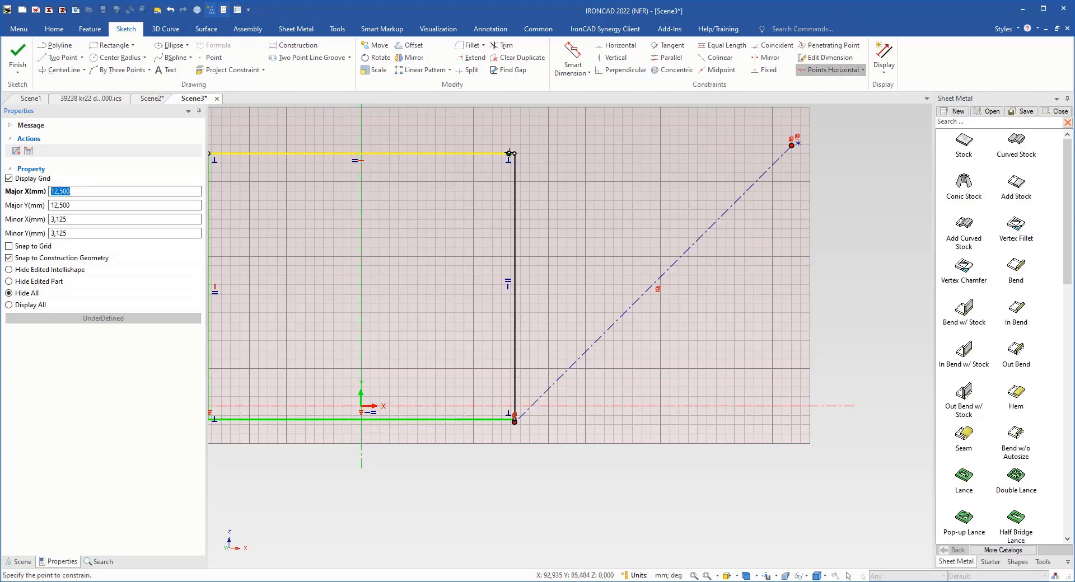
pyautogui.scroll(5, 739, 176)
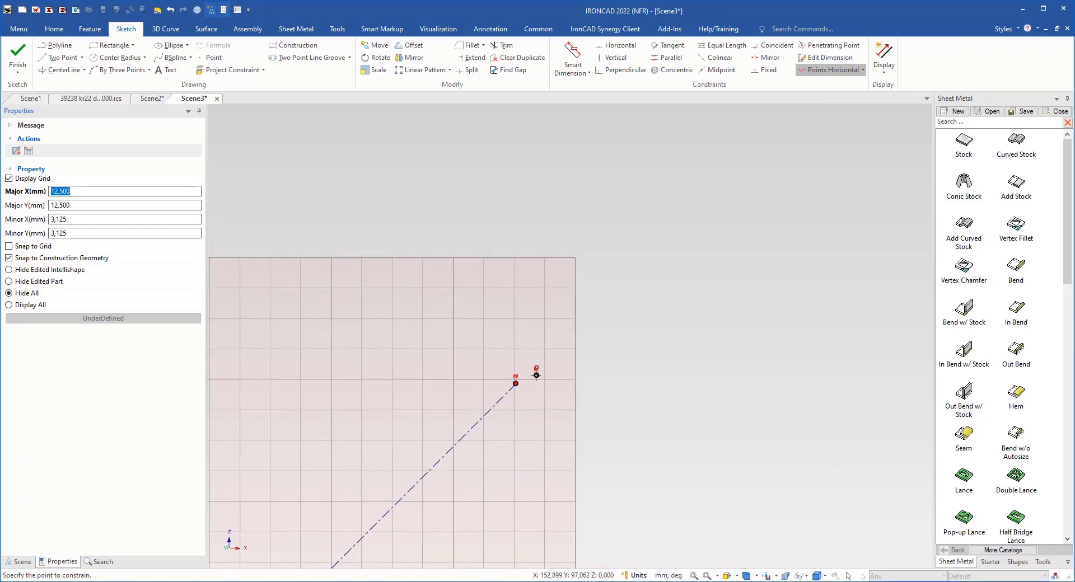
pyautogui.scroll(-5, 536, 375)
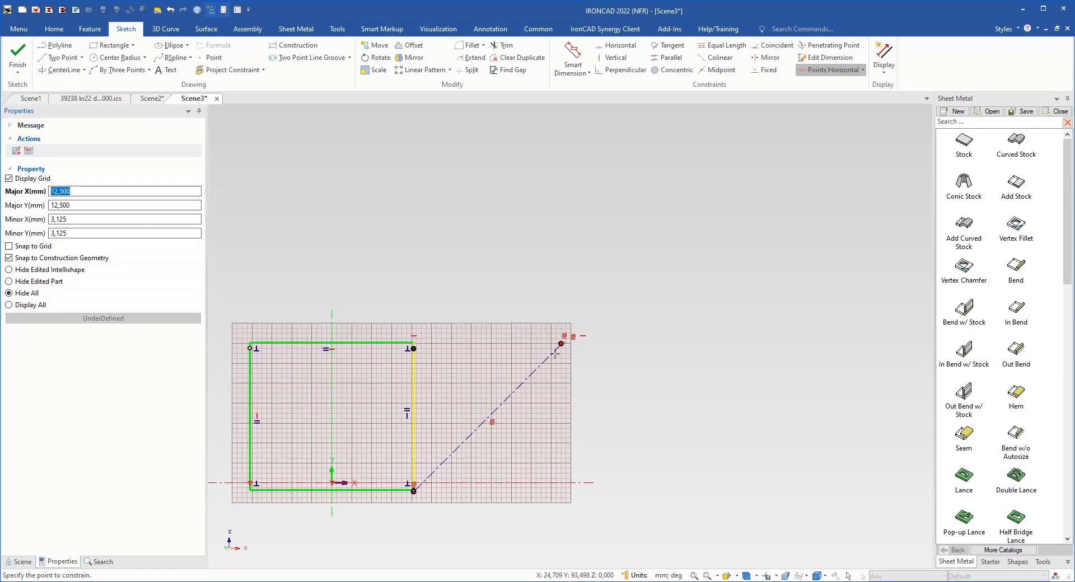
pyautogui.press('Escape')
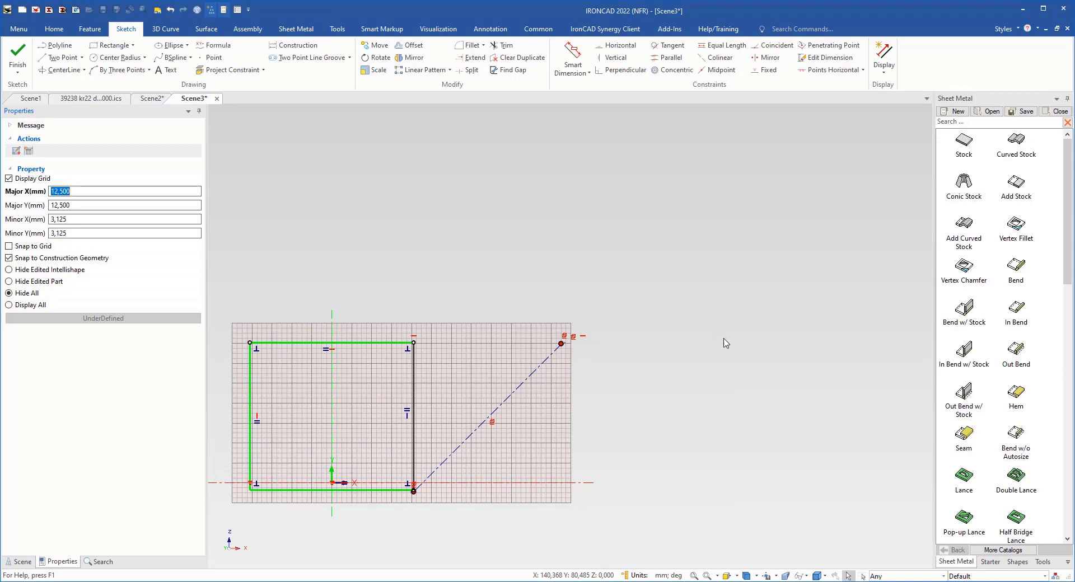
# Align the profile's lower corner vertically with the projected lower corner point of the wall using a Points Vertical constraint
pyautogui.click(862, 69)
pyautogui.click(829, 97)
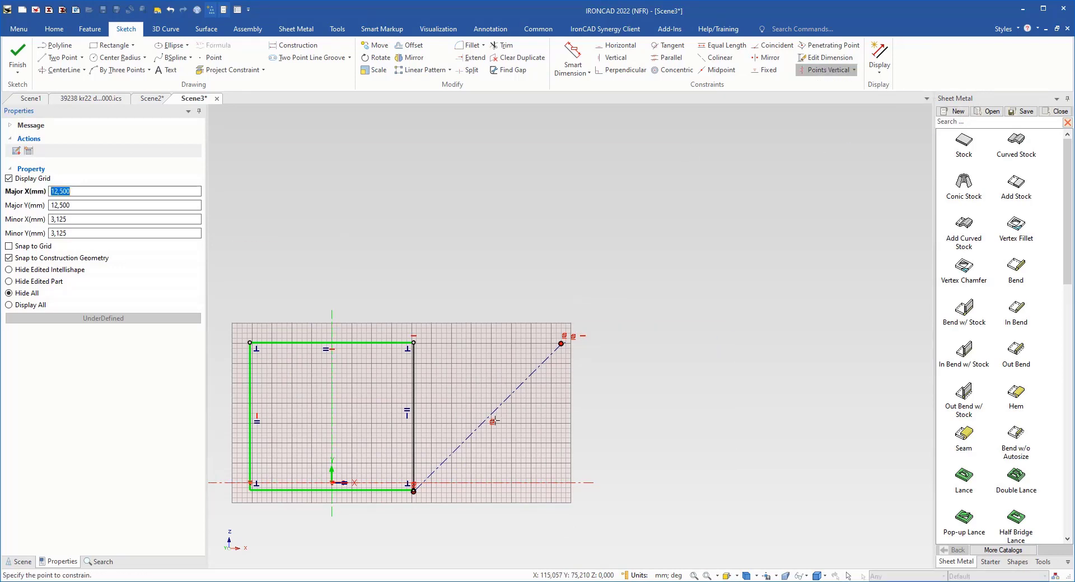
pyautogui.scroll(6, 493, 421)
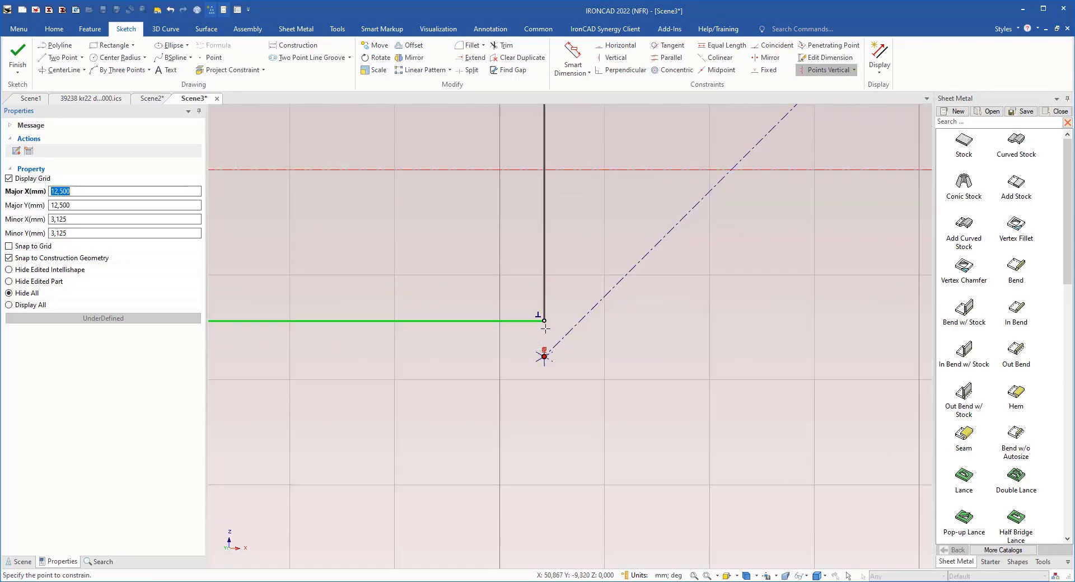
pyautogui.click(544, 323)
pyautogui.click(549, 352)
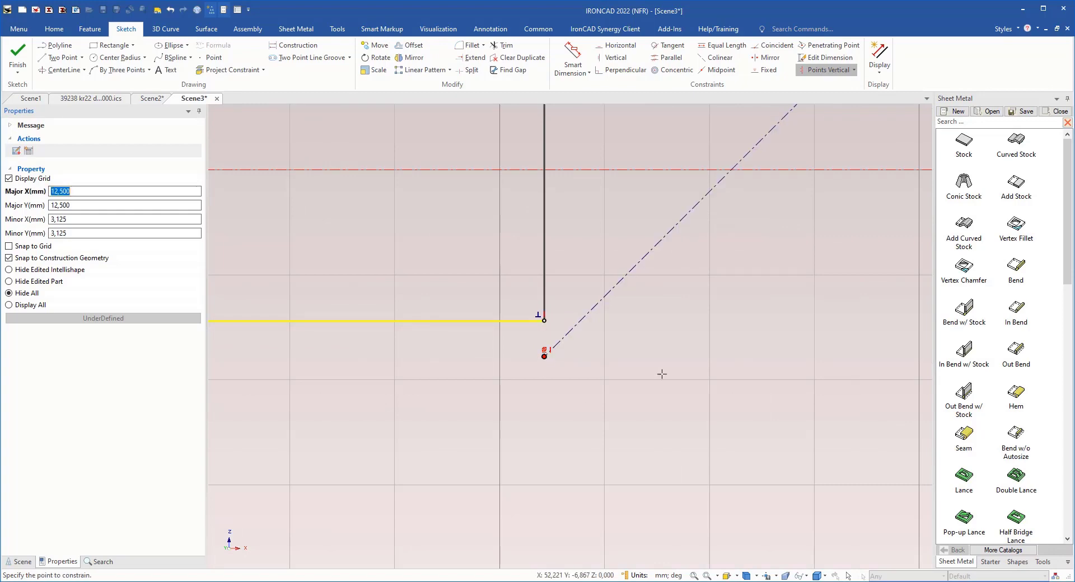
pyautogui.scroll(-4, 703, 283)
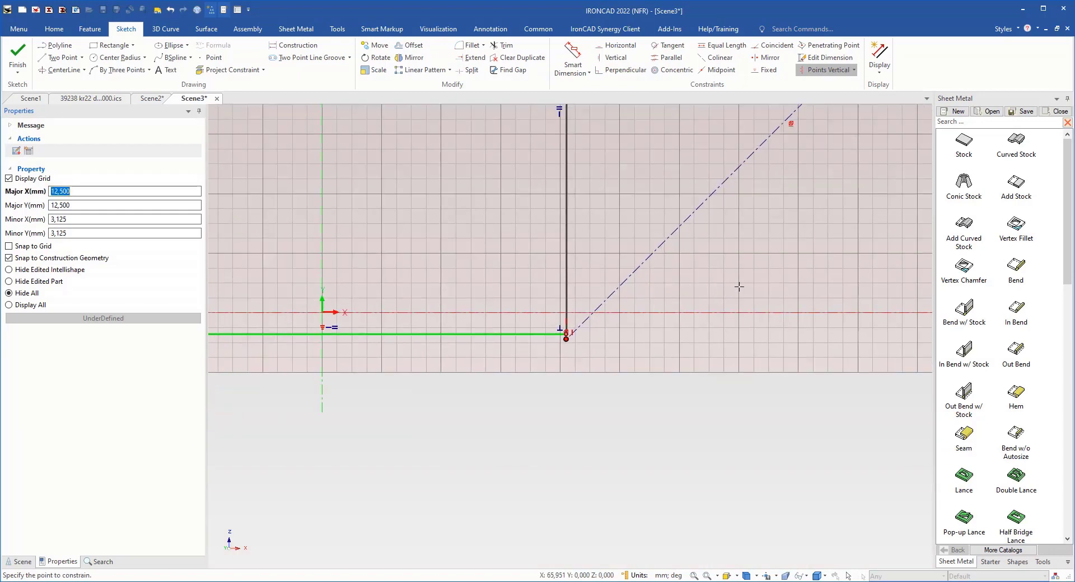
pyautogui.press('Escape')
pyautogui.scroll(-4, 760, 269)
pyautogui.scroll(2, 714, 231)
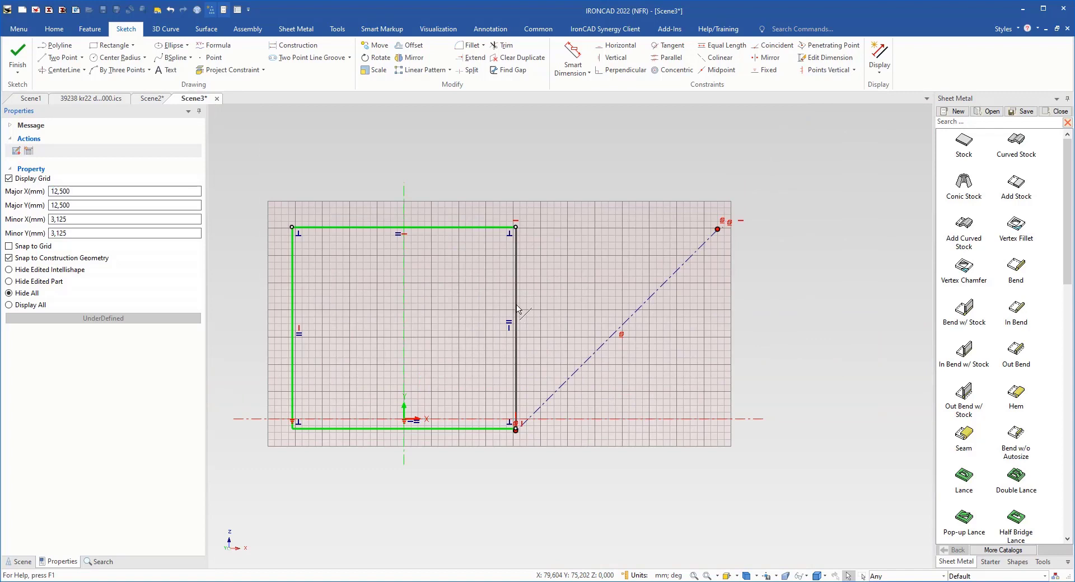
# Constrain the profile's wall-side edge parallel to the projected sloping line and finish the flange cross-section
pyautogui.click(517, 308)
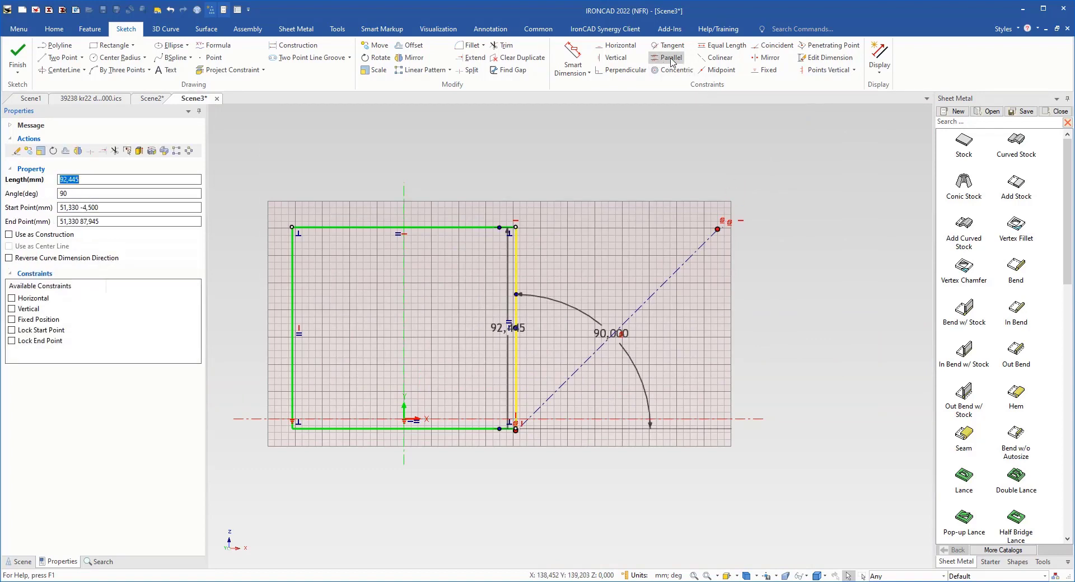
pyautogui.click(681, 158)
pyautogui.click(666, 58)
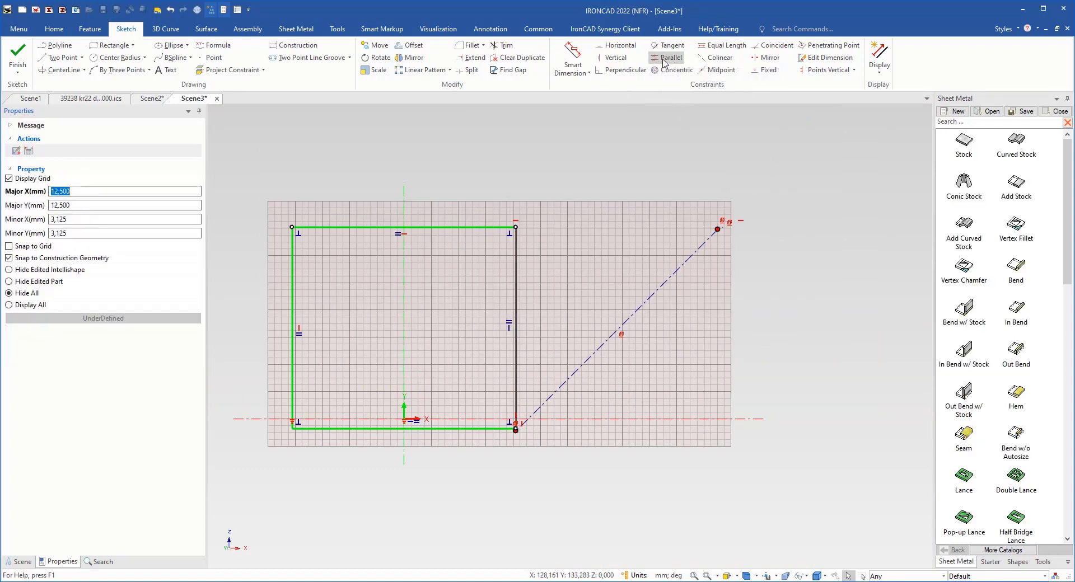
pyautogui.click(515, 289)
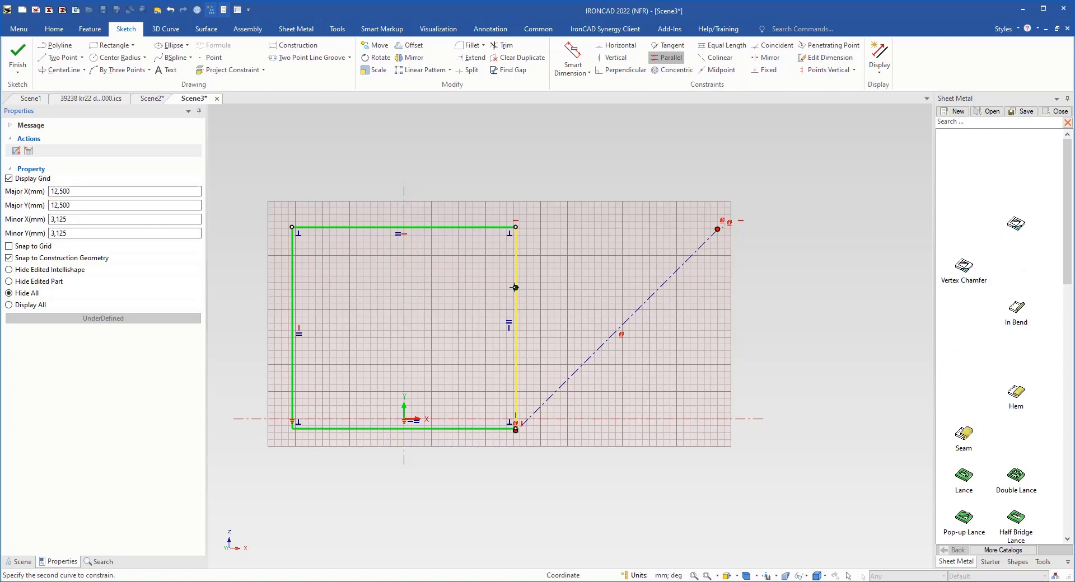
pyautogui.click(644, 302)
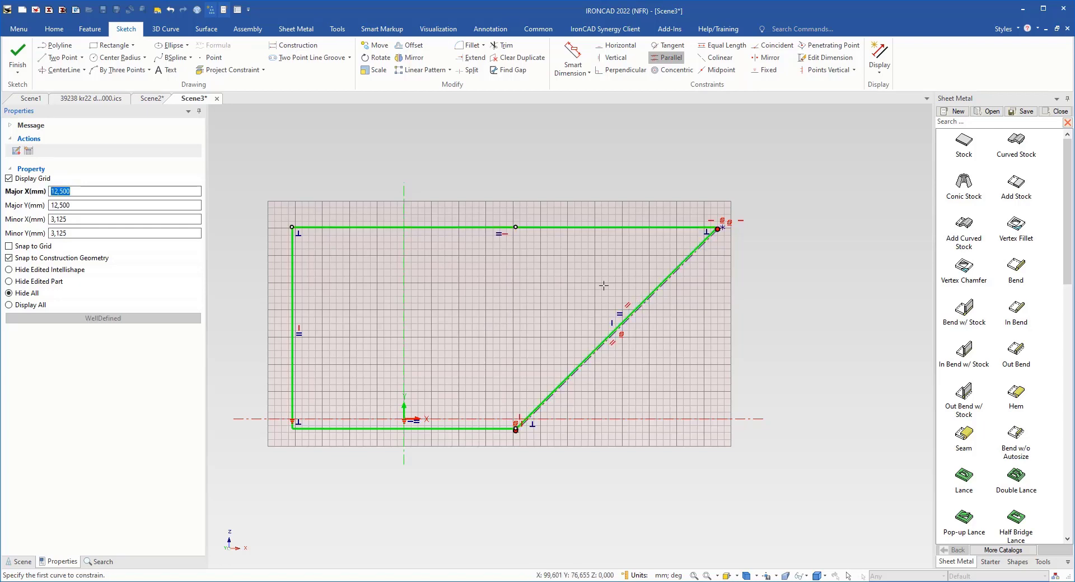
pyautogui.click(17, 55)
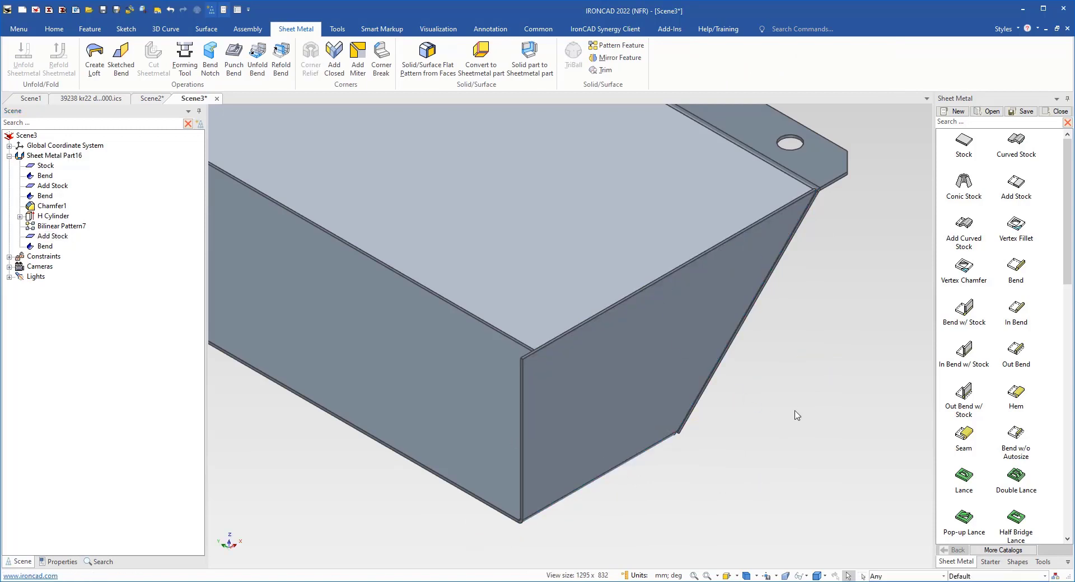
# Add stock to the end flange's free vertical edge and resize it to a short tab about 38.4 mm high, raised above the lower bend
pyautogui.moveTo(796, 415); pyautogui.dragTo(566, 427, button='middle')
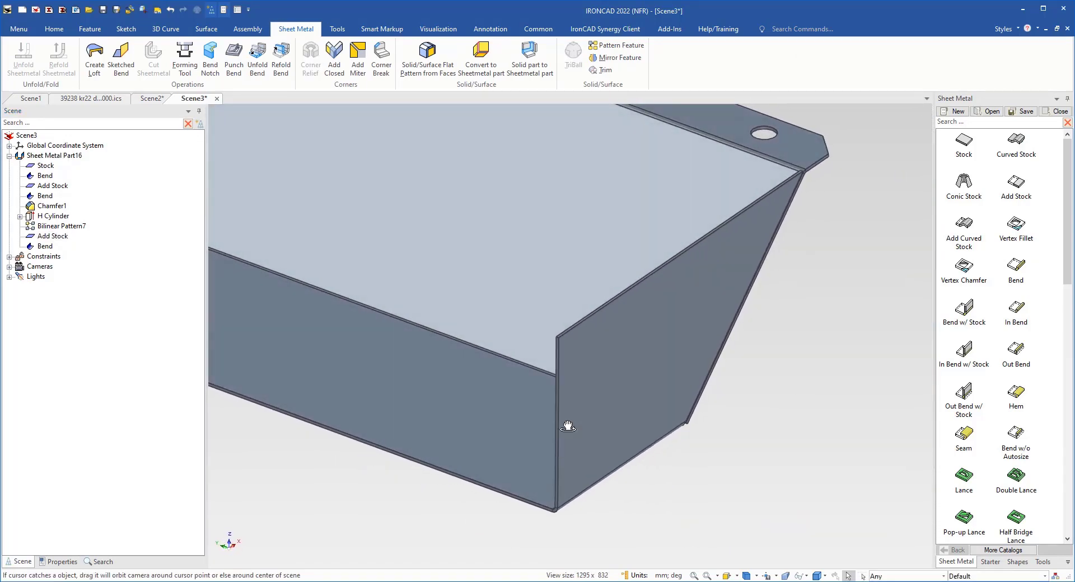
pyautogui.scroll(3, 578, 451)
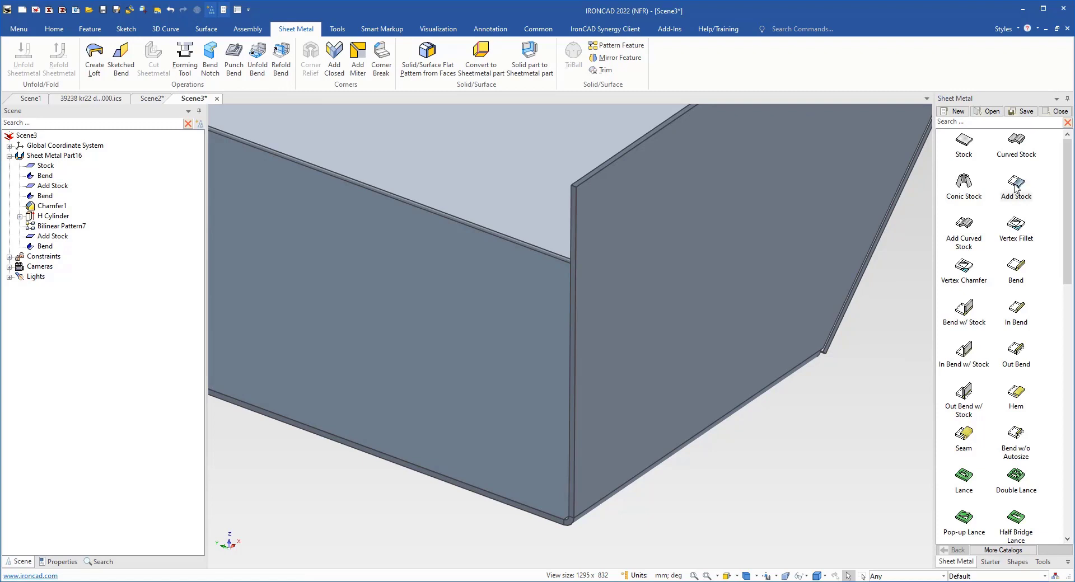
pyautogui.moveTo(1014, 184); pyautogui.dragTo(571, 387)
pyautogui.scroll(-2, 551, 515)
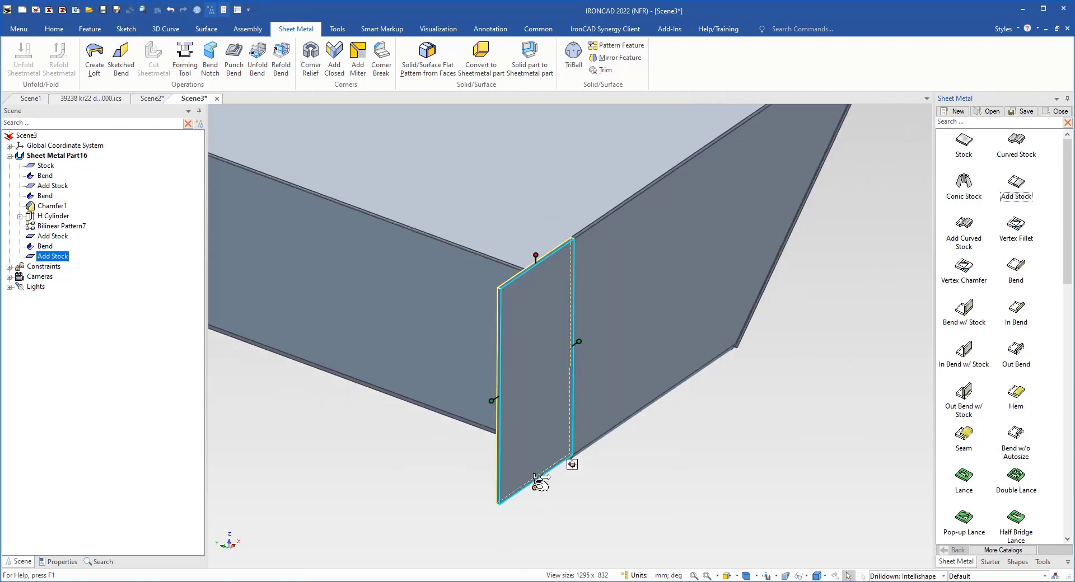
pyautogui.moveTo(541, 483); pyautogui.dragTo(536, 451)
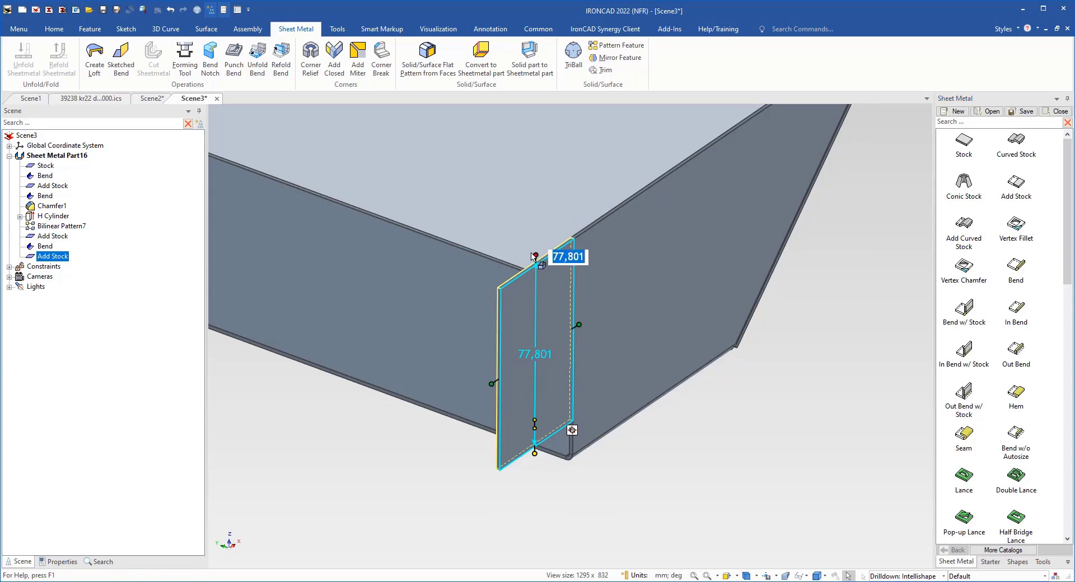
pyautogui.moveTo(532, 258); pyautogui.dragTo(534, 348)
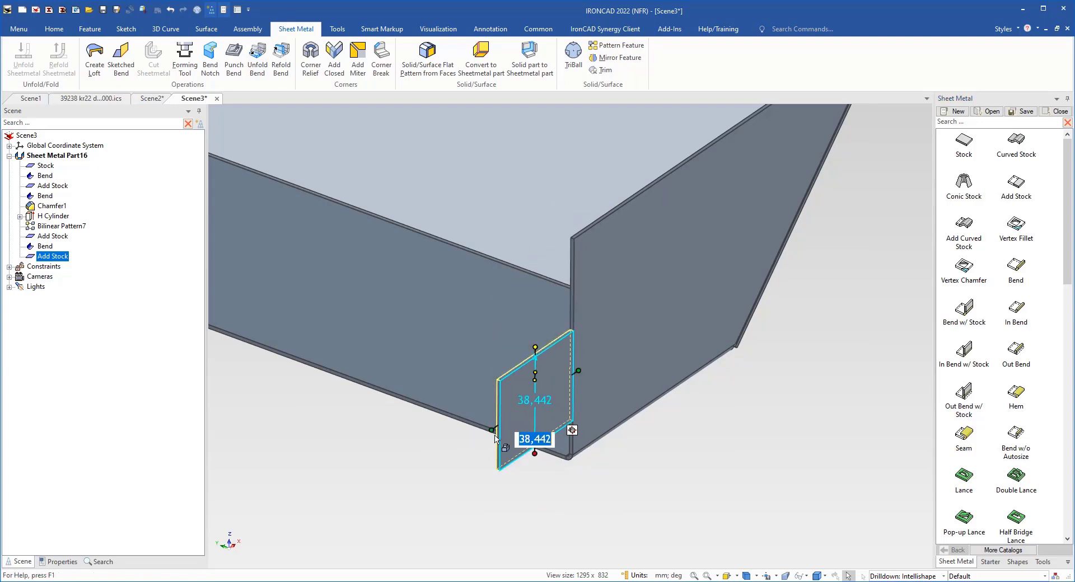
pyautogui.moveTo(492, 429); pyautogui.dragTo(530, 407)
pyautogui.click(704, 506)
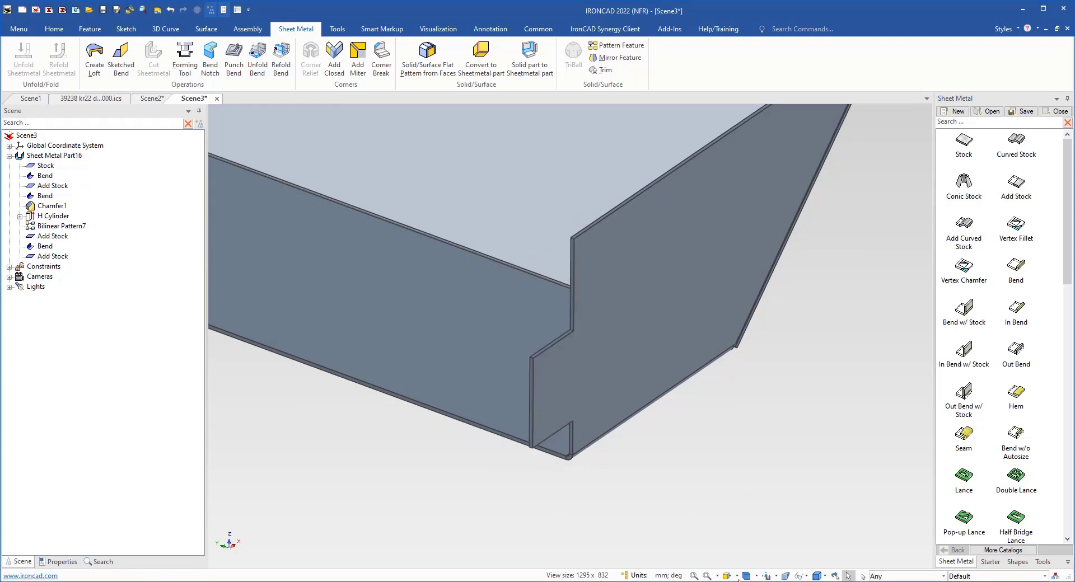
# Face the flange squarely and open the new tab's cross-section for editing
pyautogui.click(726, 576)
pyautogui.click(578, 352)
pyautogui.scroll(2, 447, 394)
pyautogui.click(525, 380)
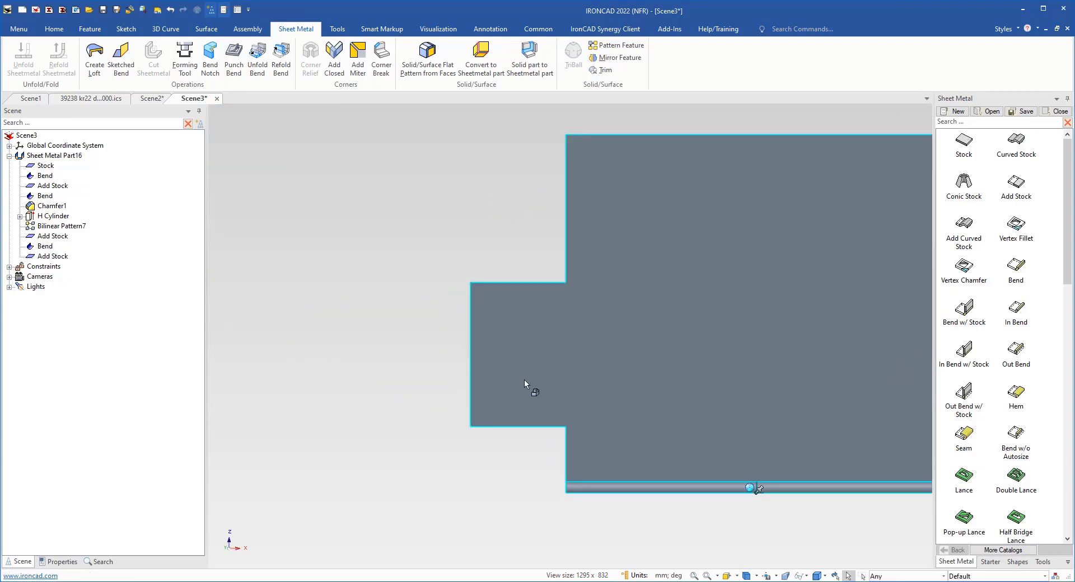
pyautogui.click(530, 379)
pyautogui.rightClick(533, 381)
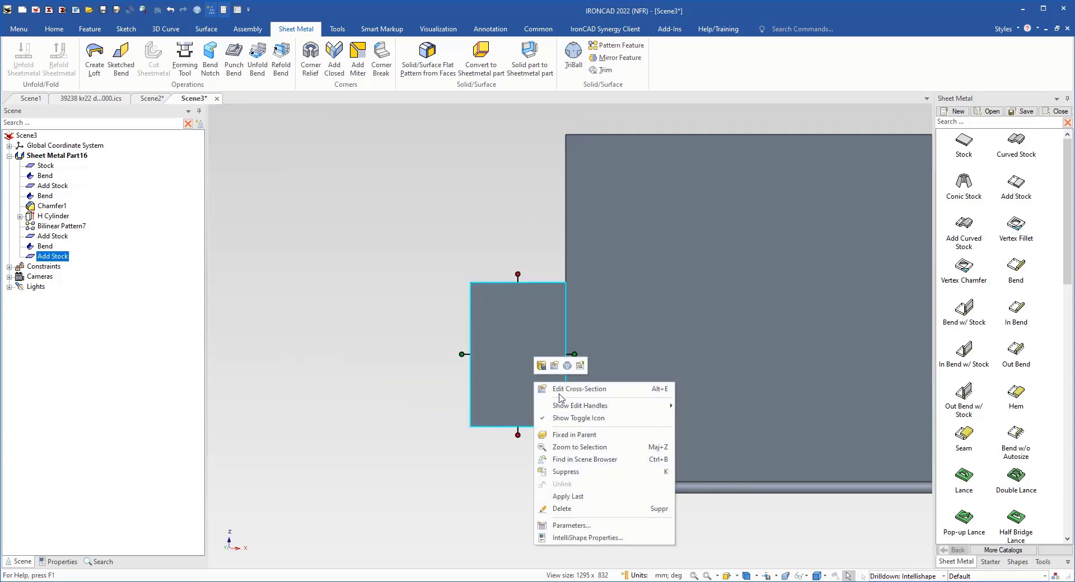
pyautogui.click(626, 395)
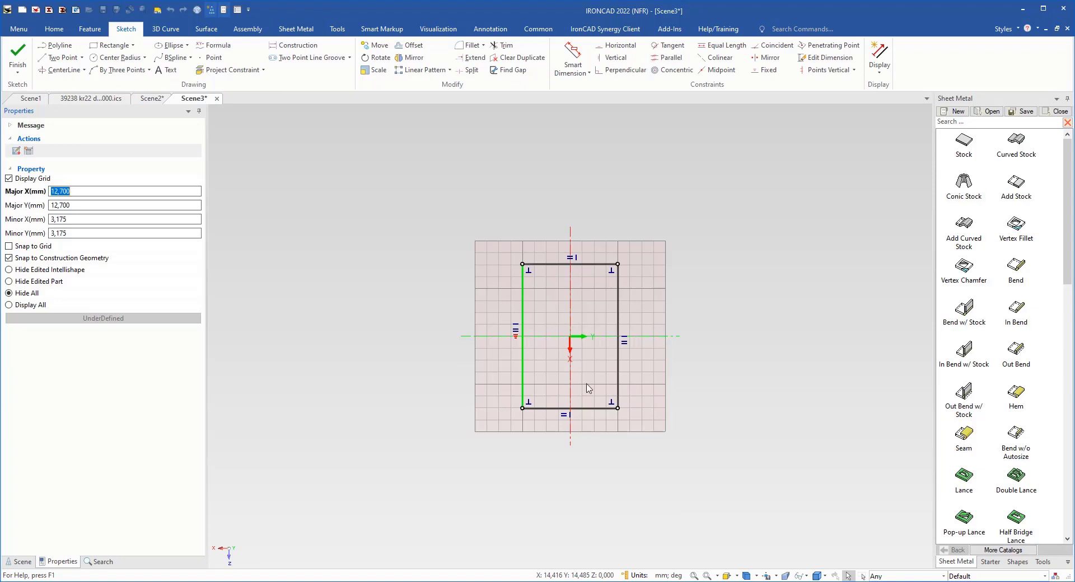
# With all geometry displayed, cut a rectangular notch about 9.6 by 12.7 mm from the tab's lower corner beside the flange, and finish the cross-section
pyautogui.click(9, 305)
pyautogui.scroll(-3, 452, 425)
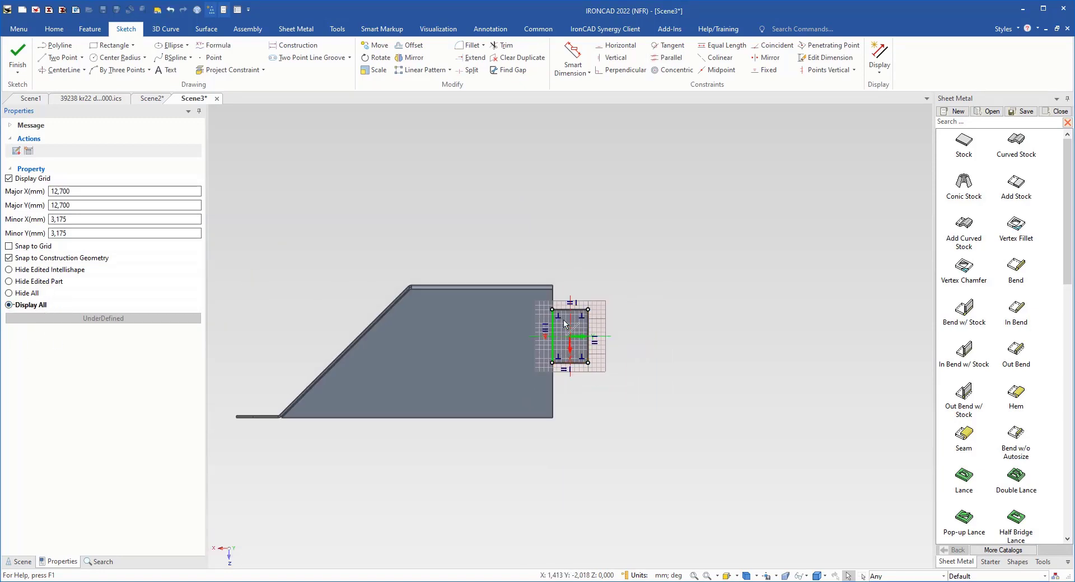
pyautogui.scroll(4, 565, 323)
pyautogui.click(63, 58)
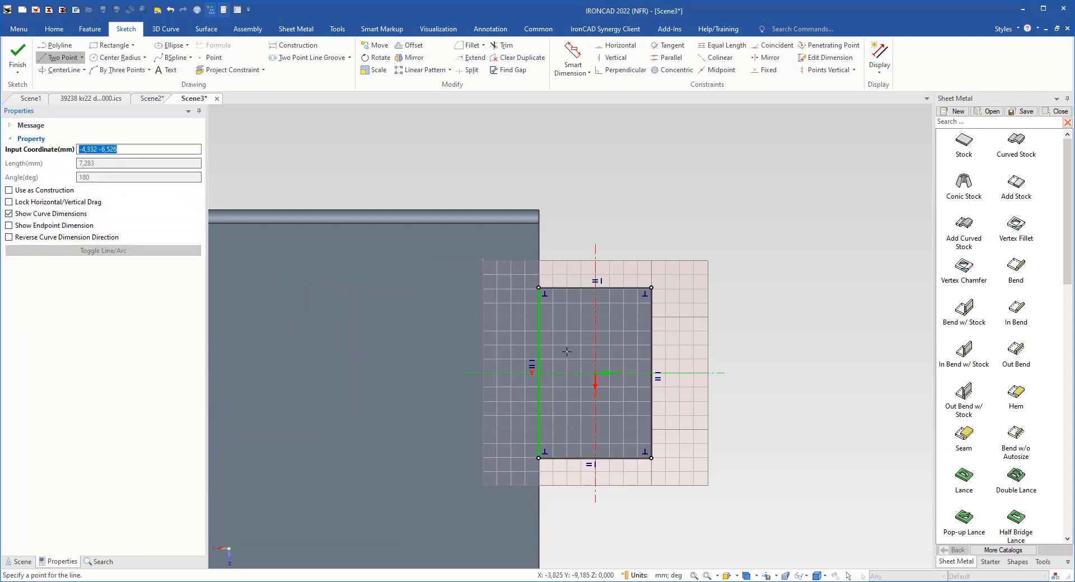
pyautogui.click(537, 344)
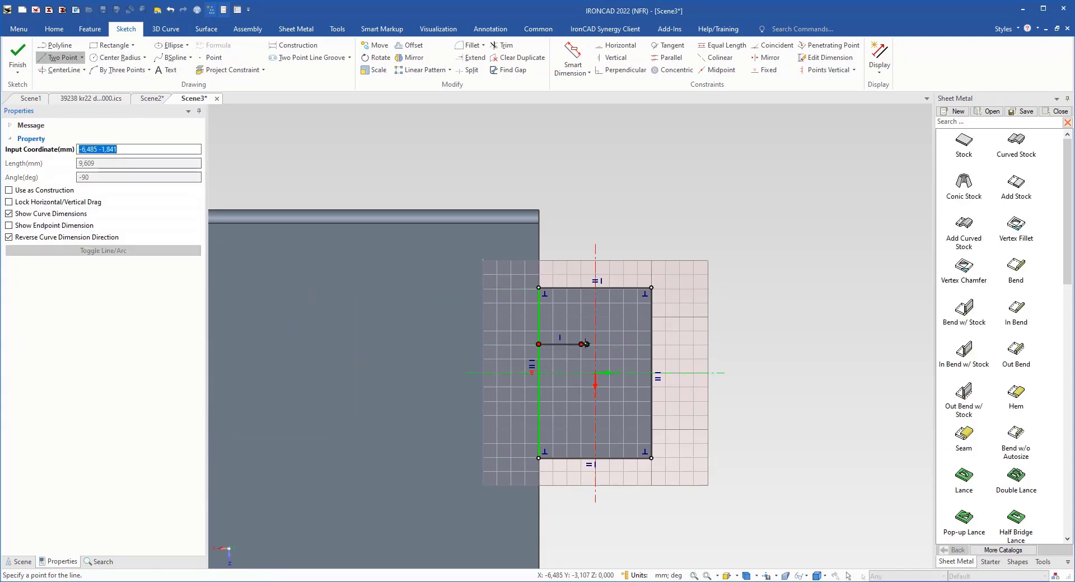
pyautogui.click(581, 288)
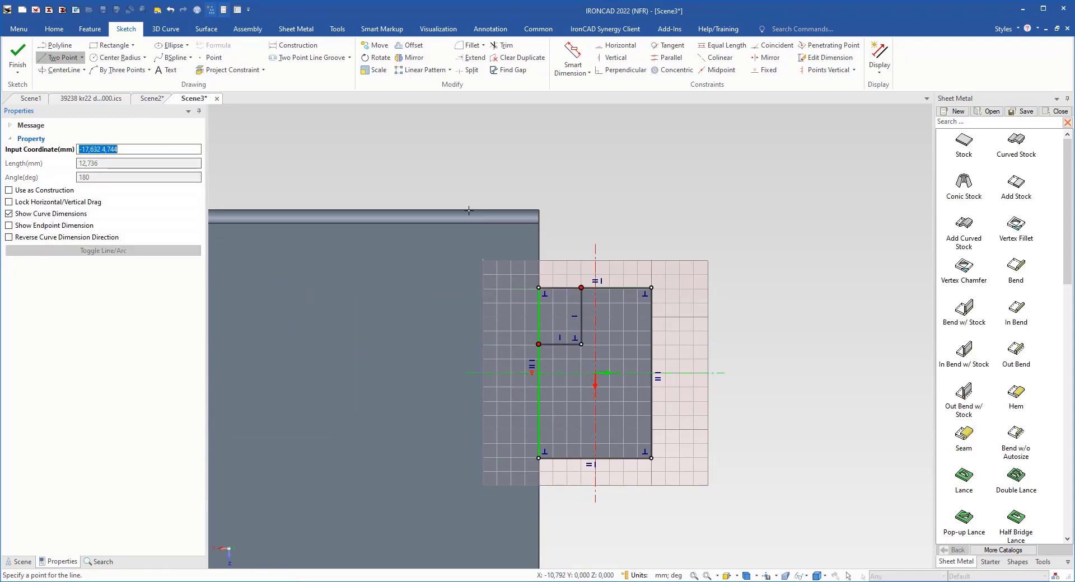
pyautogui.click(497, 49)
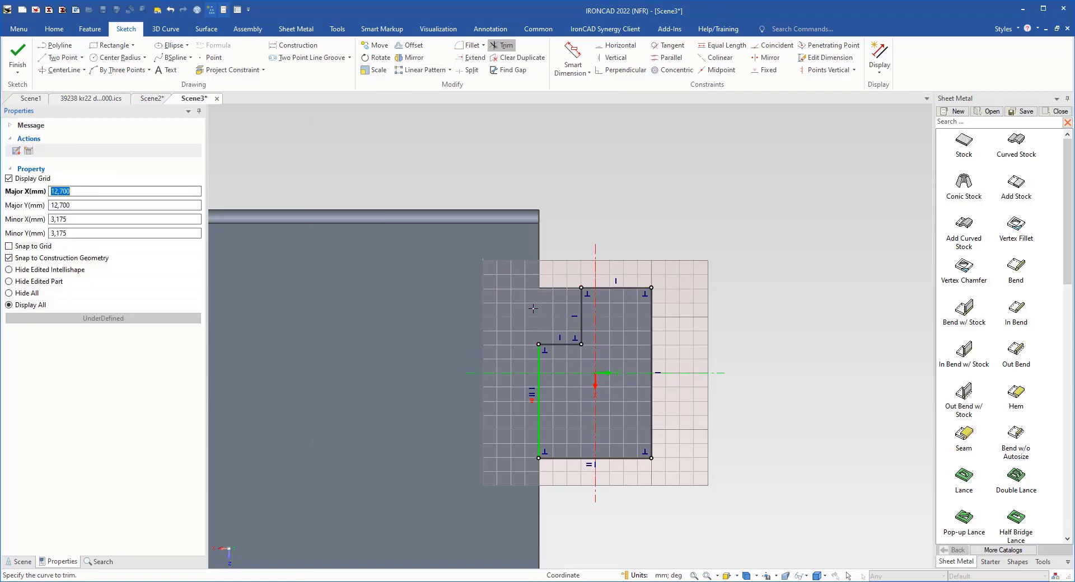
pyautogui.click(23, 52)
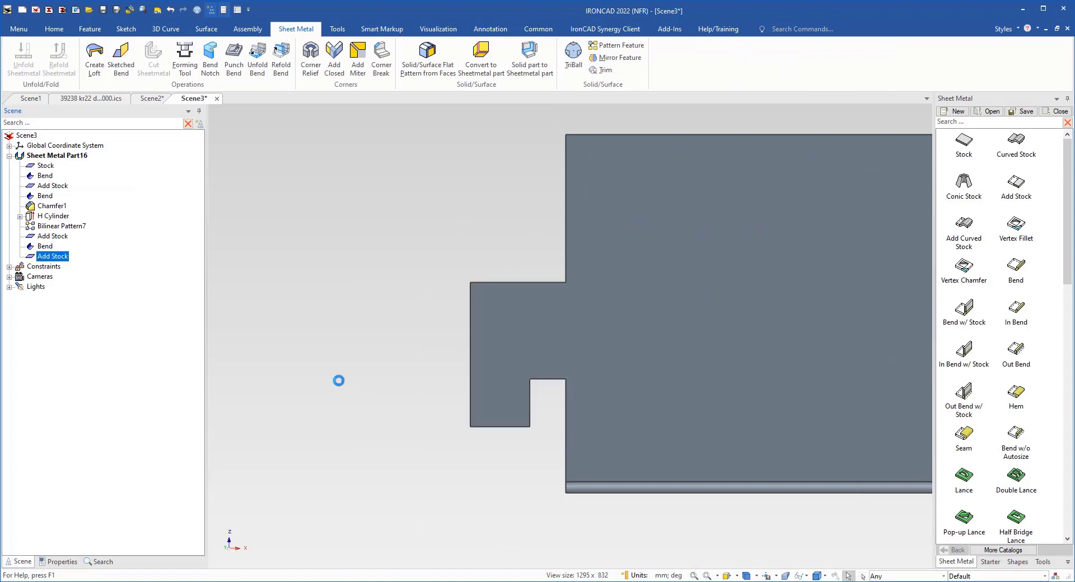
pyautogui.moveTo(552, 422); pyautogui.dragTo(583, 422, button='middle')
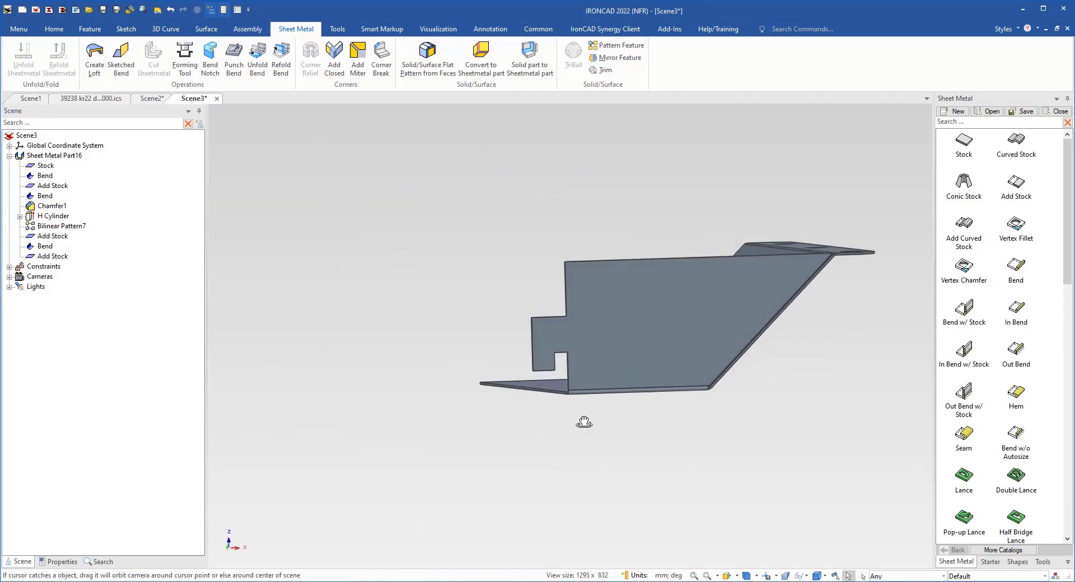
# Start a constant 0.5 mm edge blend with the flange's upper free corner, the inner flange-to-tab corner and the tab's upper outer corner
pyautogui.click(54, 31)
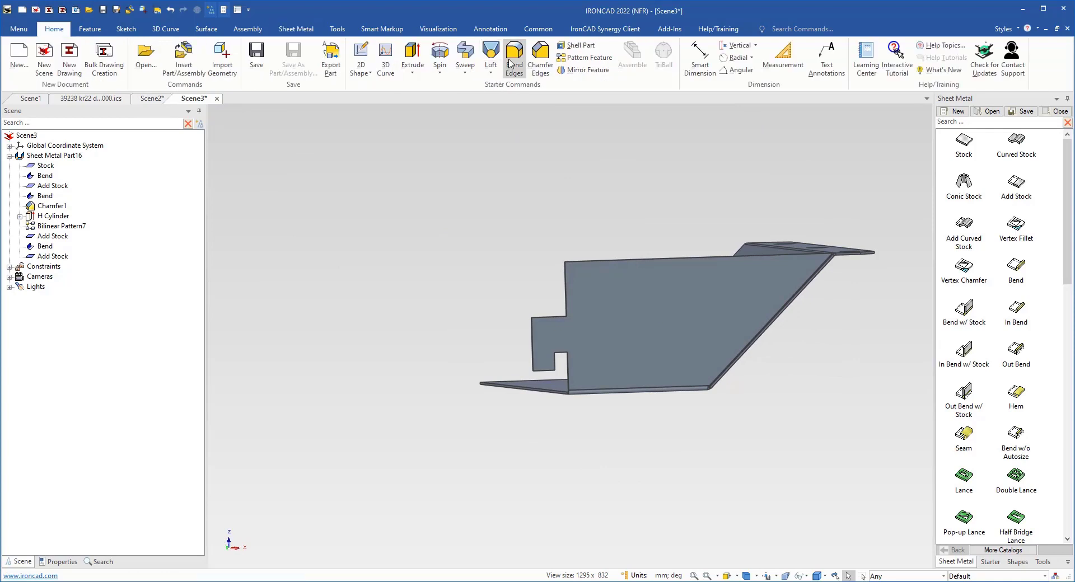
pyautogui.click(511, 62)
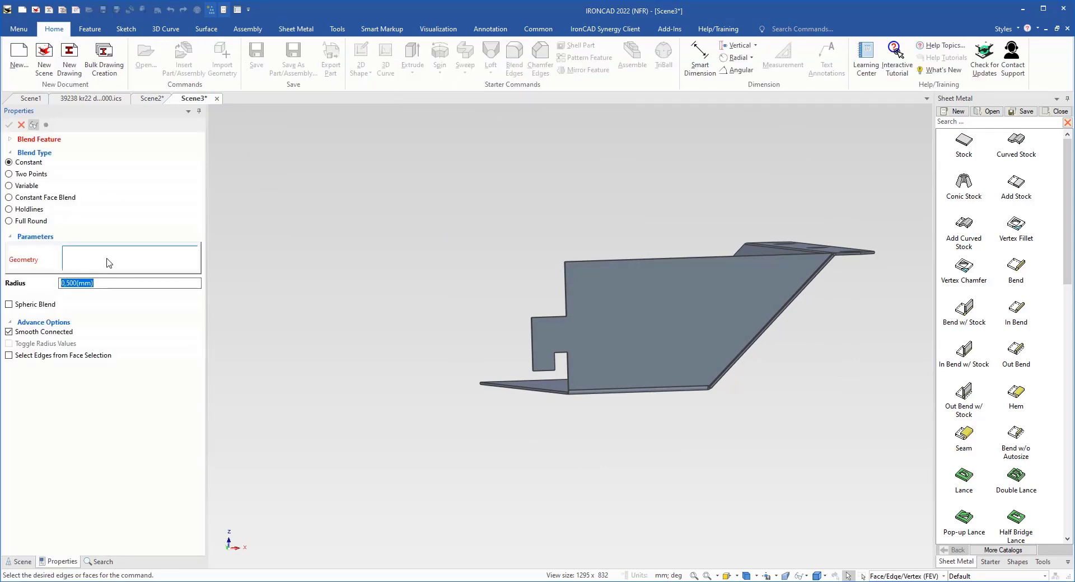
pyautogui.scroll(6, 522, 347)
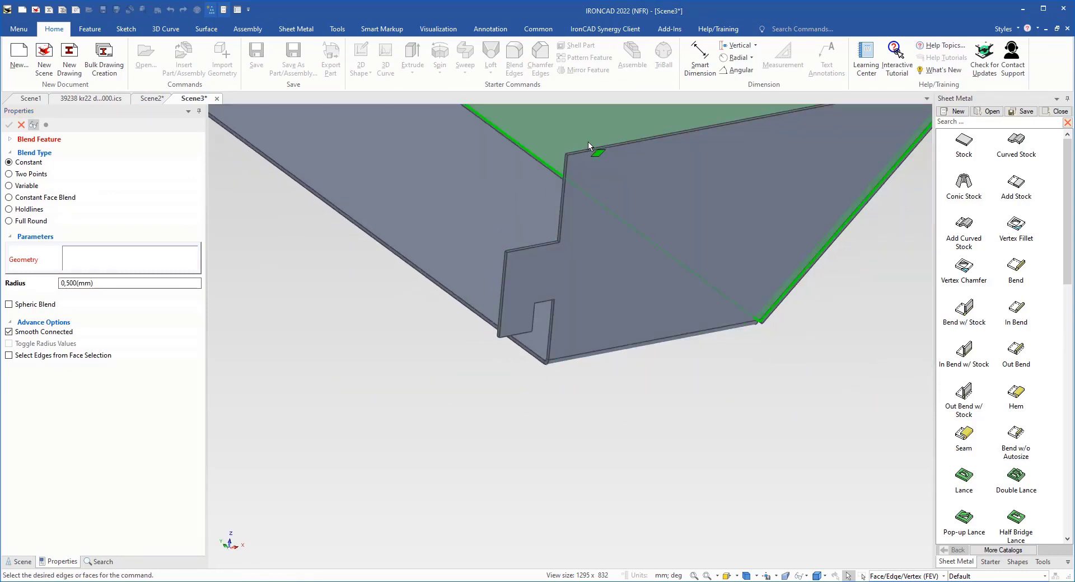
pyautogui.scroll(4, 588, 144)
pyautogui.click(594, 275)
pyautogui.scroll(-6, 580, 403)
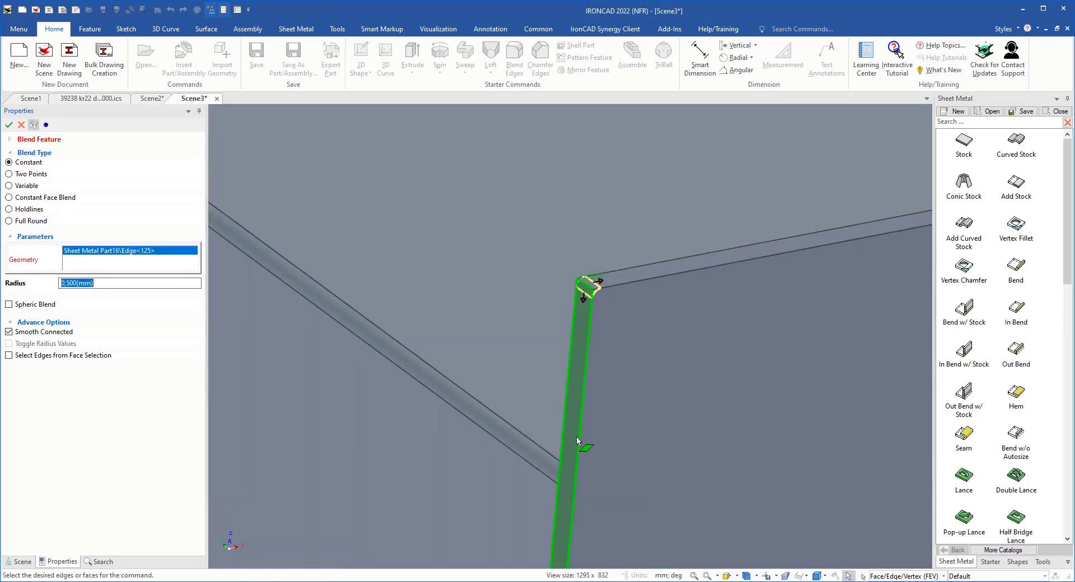
pyautogui.scroll(4, 557, 436)
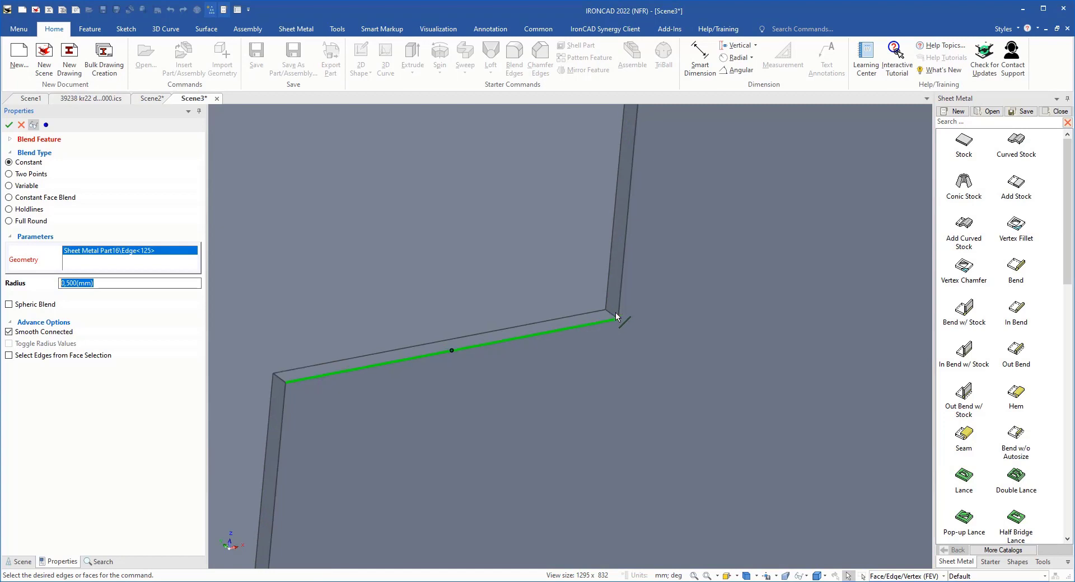
pyautogui.scroll(2, 616, 320)
pyautogui.click(604, 329)
pyautogui.scroll(-4, 580, 324)
pyautogui.scroll(5, 479, 357)
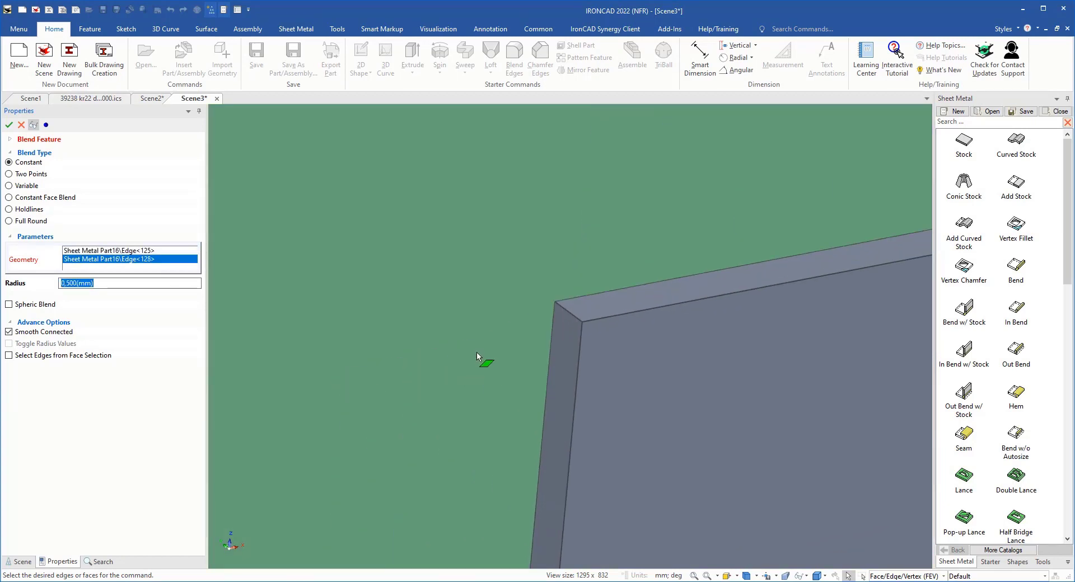
pyautogui.click(579, 318)
pyautogui.scroll(-4, 569, 325)
# Include the tab's lower corners and the notch's inner corners in the 0.5 mm edge blend and apply it
pyautogui.scroll(5, 554, 403)
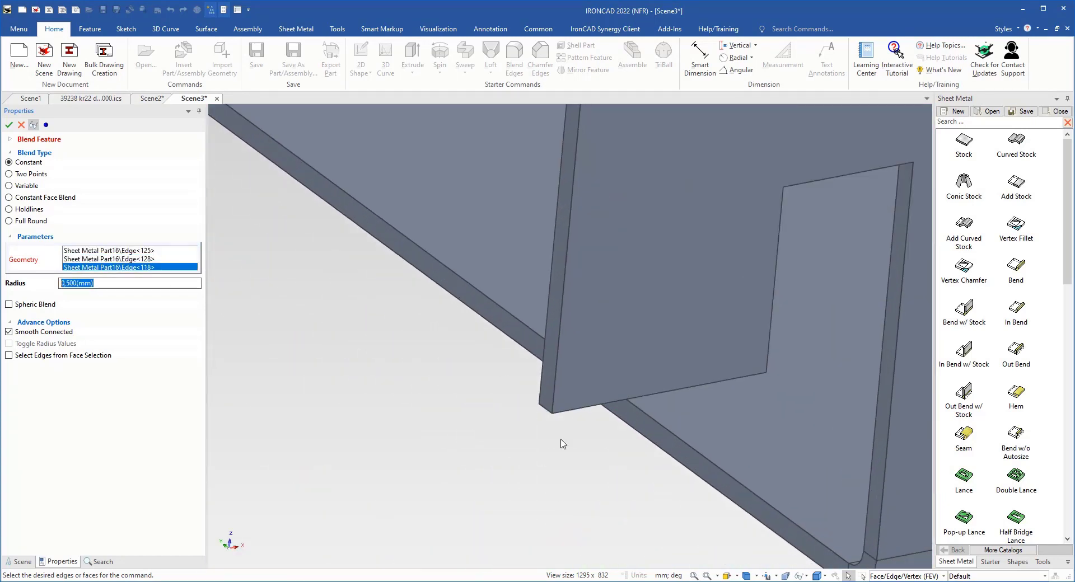
pyautogui.moveTo(742, 412); pyautogui.dragTo(744, 278, button='middle')
pyautogui.scroll(5, 744, 278)
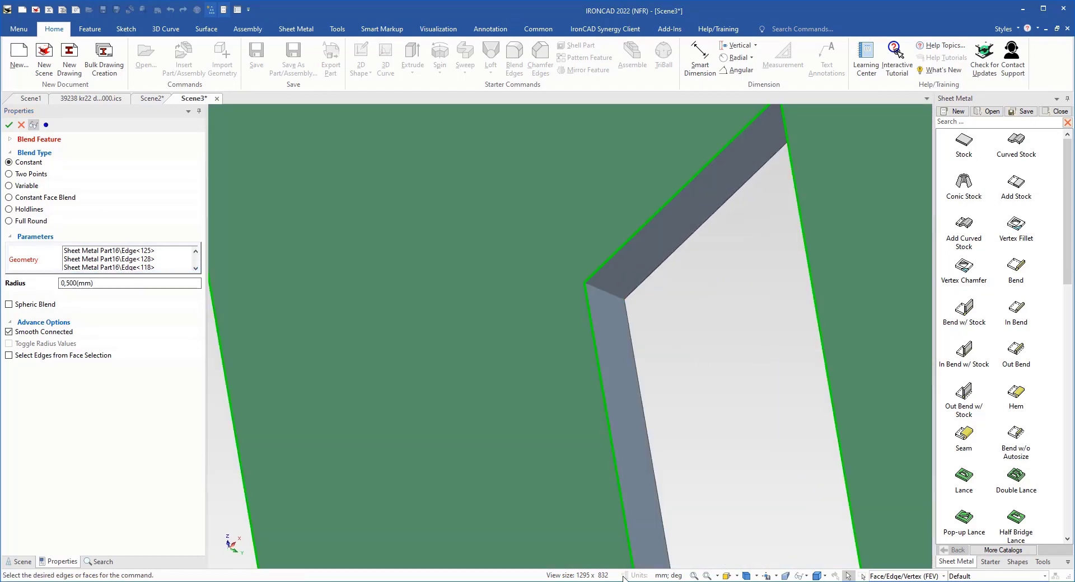
pyautogui.scroll(-2, 565, 335)
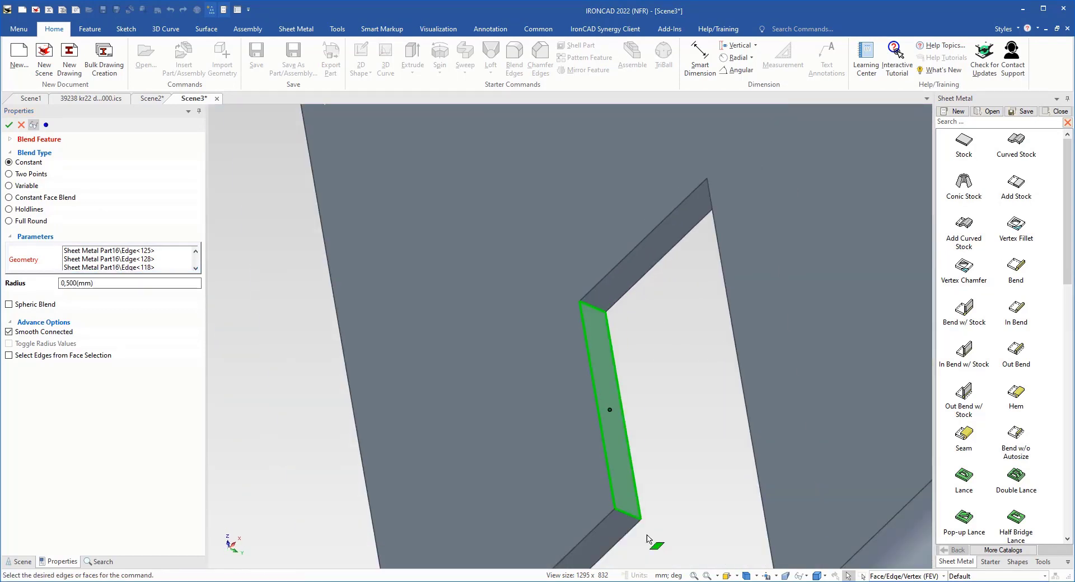
pyautogui.click(592, 308)
pyautogui.moveTo(636, 283); pyautogui.dragTo(746, 209, button='middle')
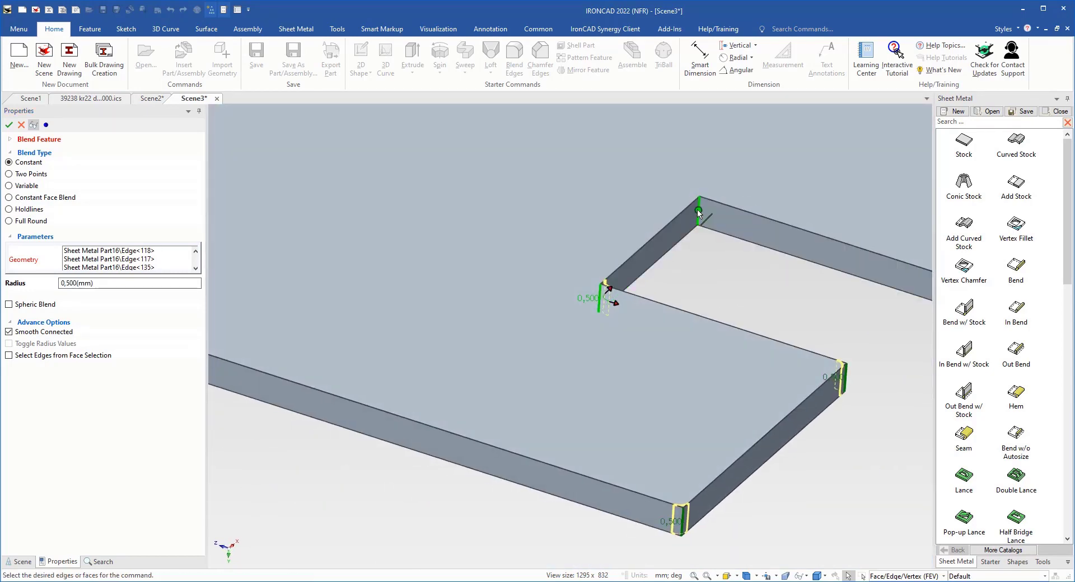
pyautogui.click(699, 209)
pyautogui.scroll(-4, 798, 319)
pyautogui.scroll(-7, 801, 321)
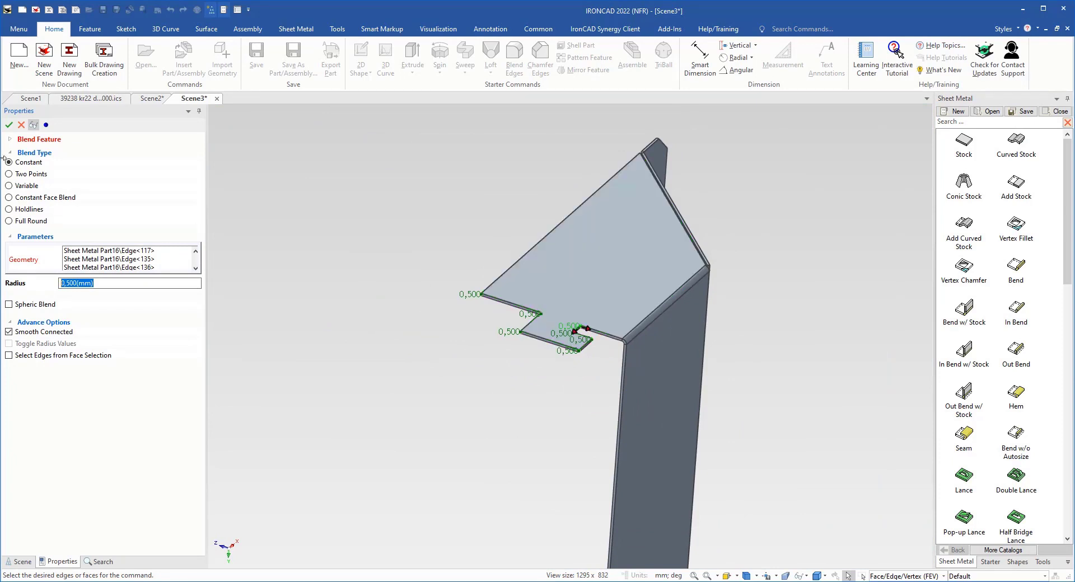
pyautogui.click(9, 125)
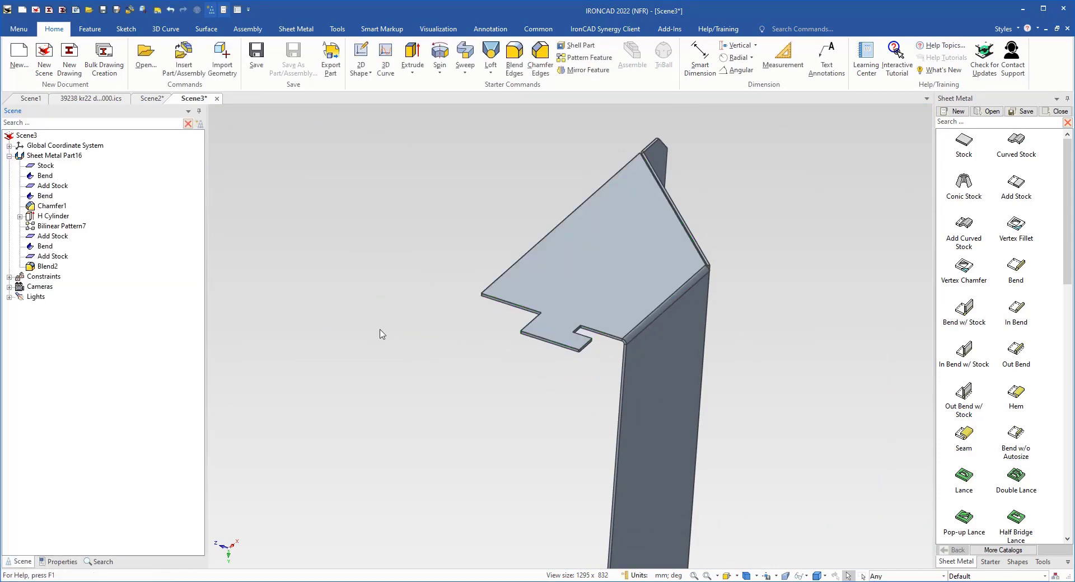
pyautogui.moveTo(405, 367); pyautogui.dragTo(410, 408, button='middle')
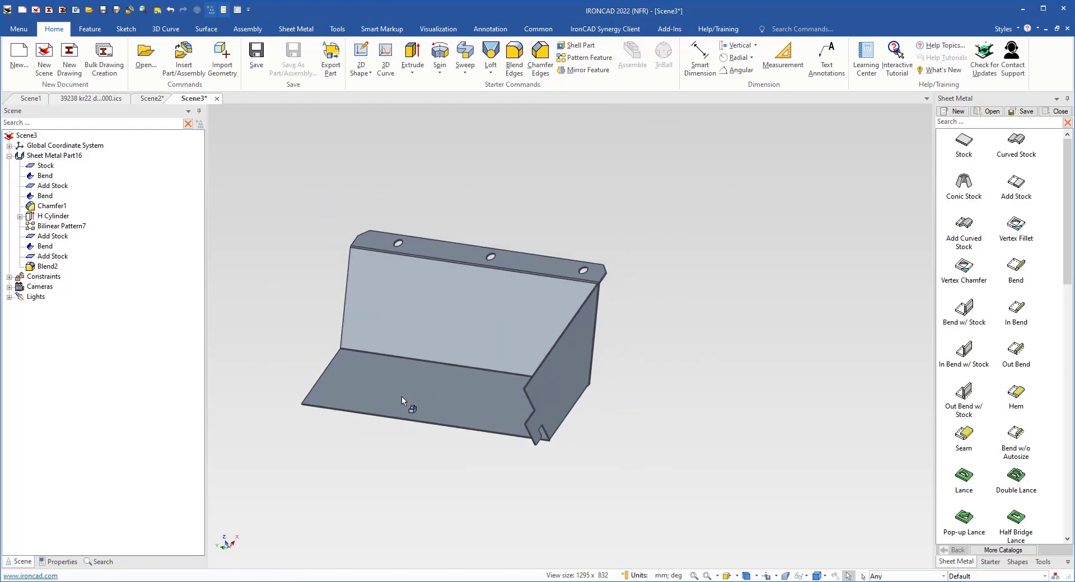
pyautogui.click(46, 247)
pyautogui.keyDown('shift'); pyautogui.click(50, 266); pyautogui.keyUp('shift')
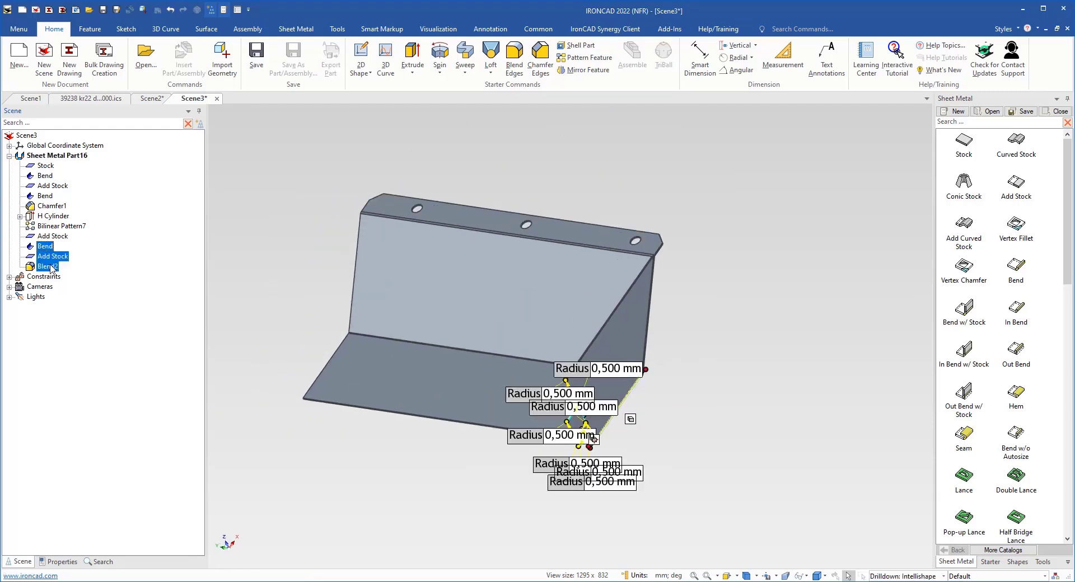
pyautogui.keyDown('shift'); pyautogui.click(49, 237); pyautogui.keyUp('shift')
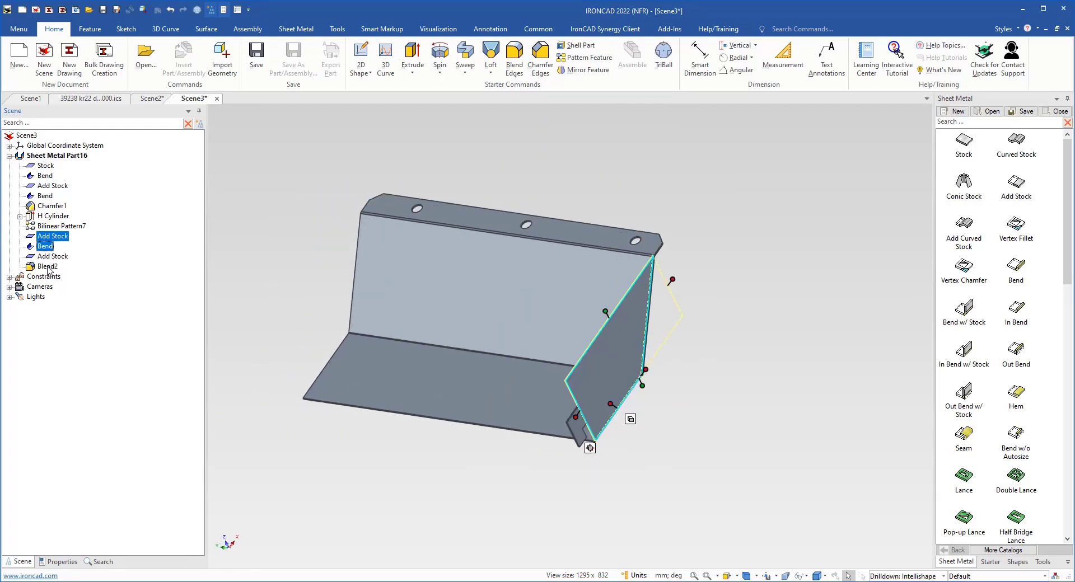
pyautogui.click(630, 494)
# Mirror the end flange's stock and bend, the tab stock and the corner blend about the midpoint of the holed lip's long edge
pyautogui.moveTo(619, 467); pyautogui.dragTo(582, 417, button='middle')
pyautogui.scroll(5, 566, 418)
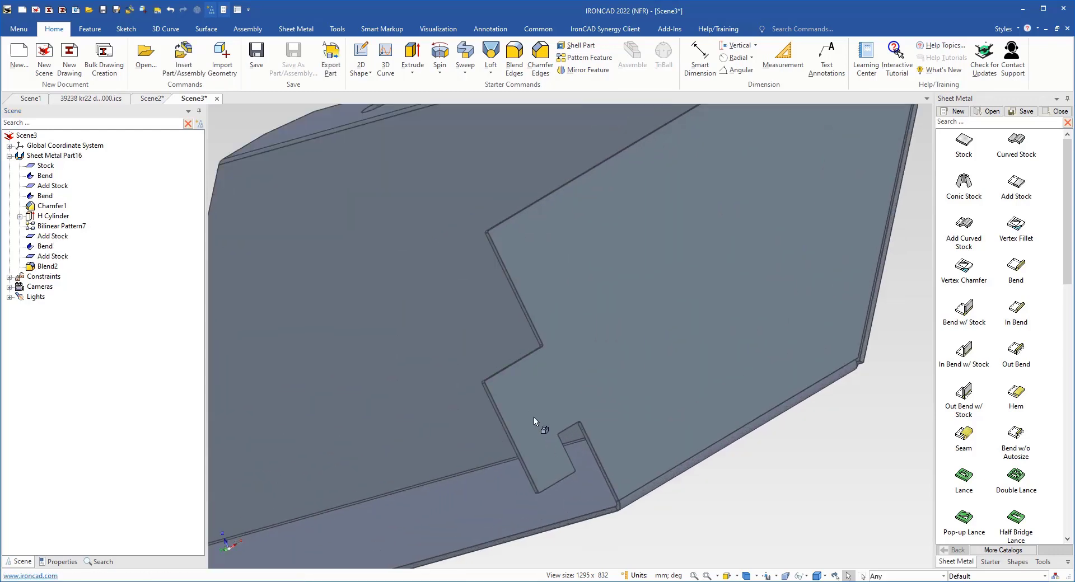
pyautogui.click(535, 415)
pyautogui.click(545, 420)
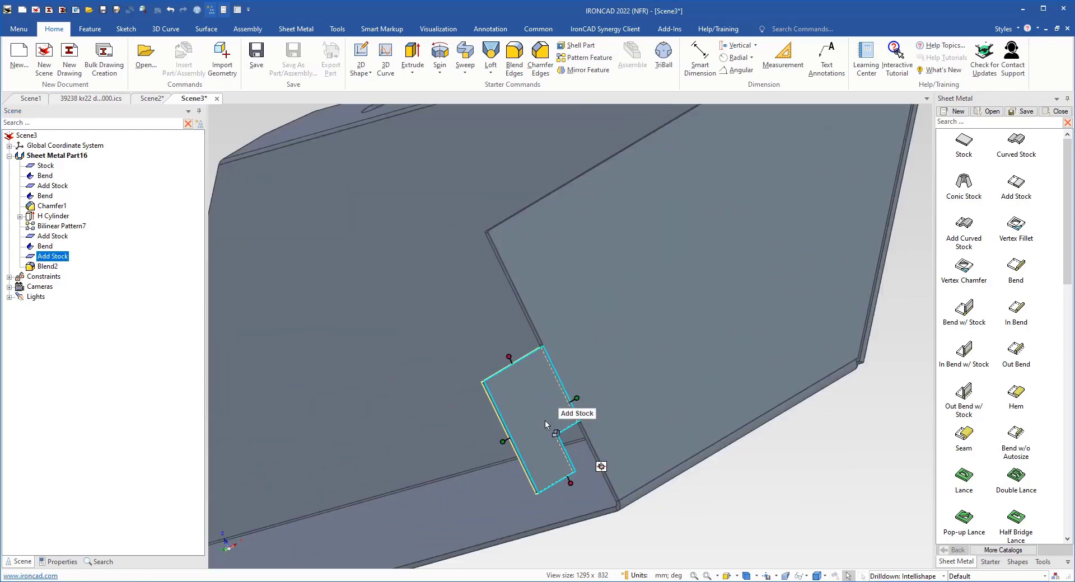
pyautogui.keyDown('shift'); pyautogui.click(685, 350); pyautogui.keyUp('shift')
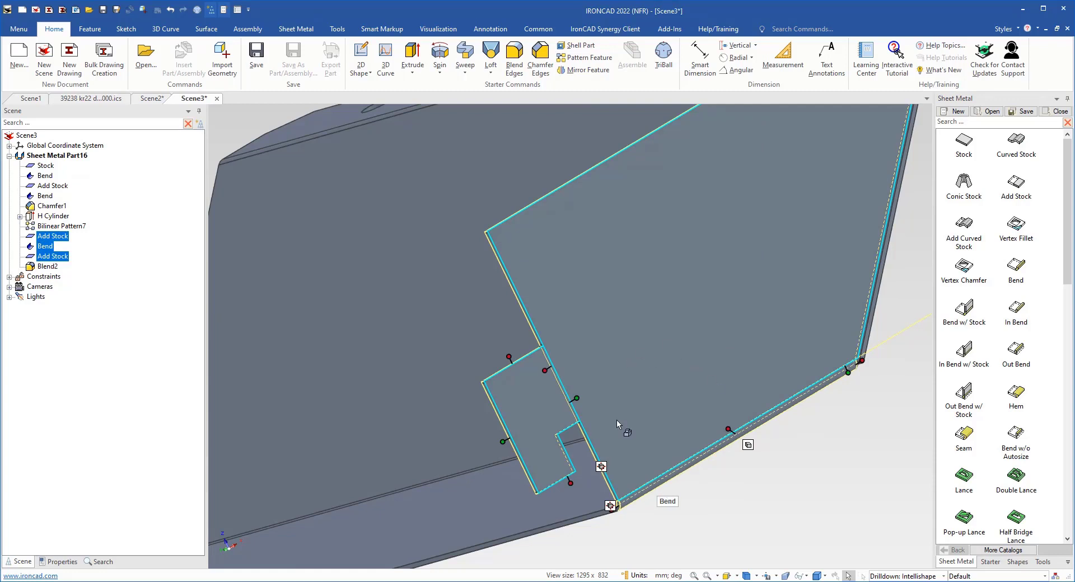
pyautogui.keyDown('ctrl'); pyautogui.click(47, 267); pyautogui.keyUp('ctrl')
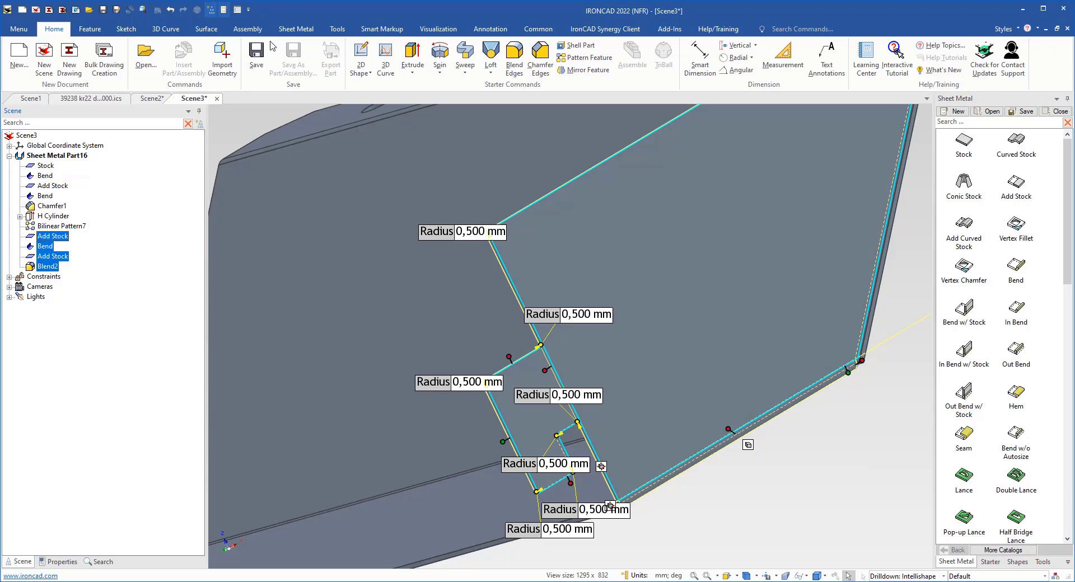
pyautogui.click(297, 29)
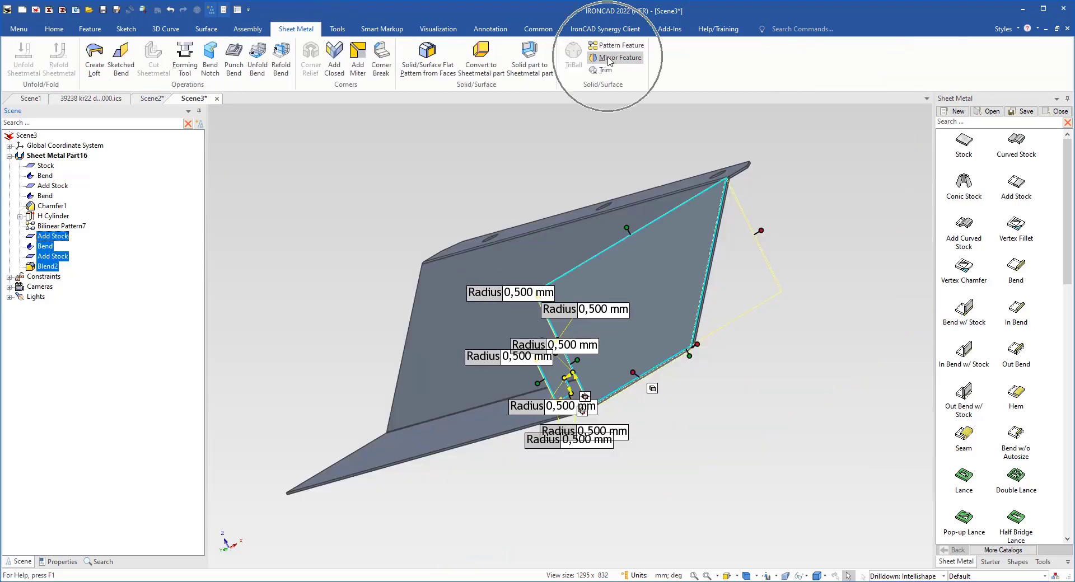
pyautogui.click(609, 58)
pyautogui.moveTo(459, 426); pyautogui.dragTo(583, 352, button='middle')
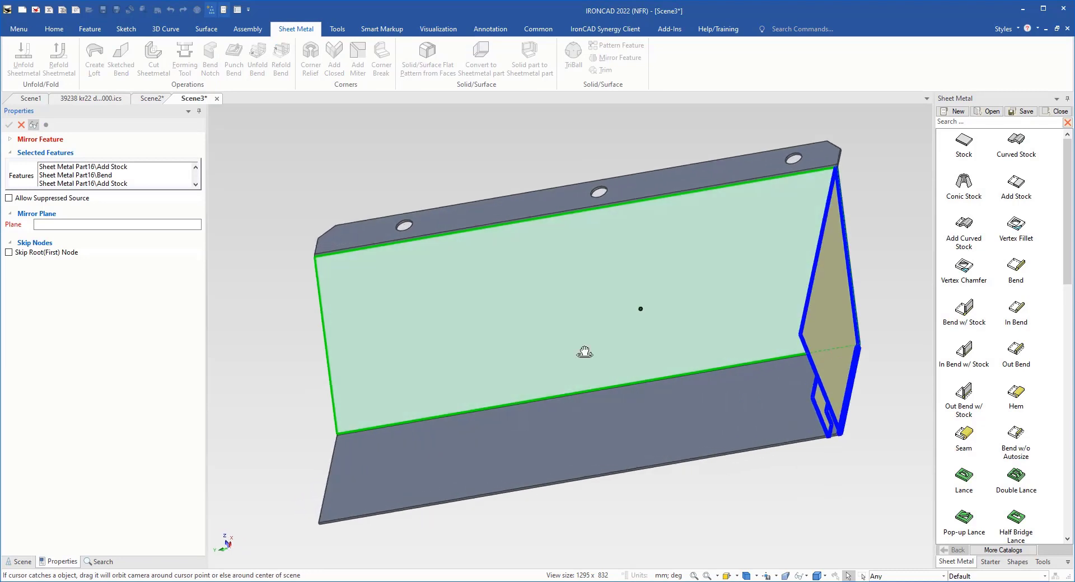
pyautogui.click(581, 183)
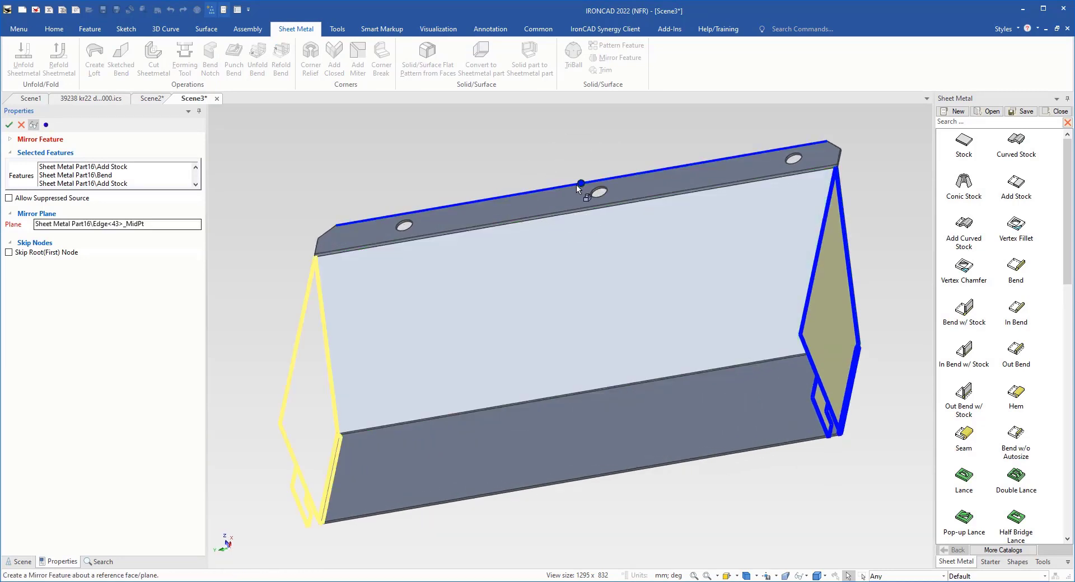
pyautogui.click(9, 125)
pyautogui.click(318, 299)
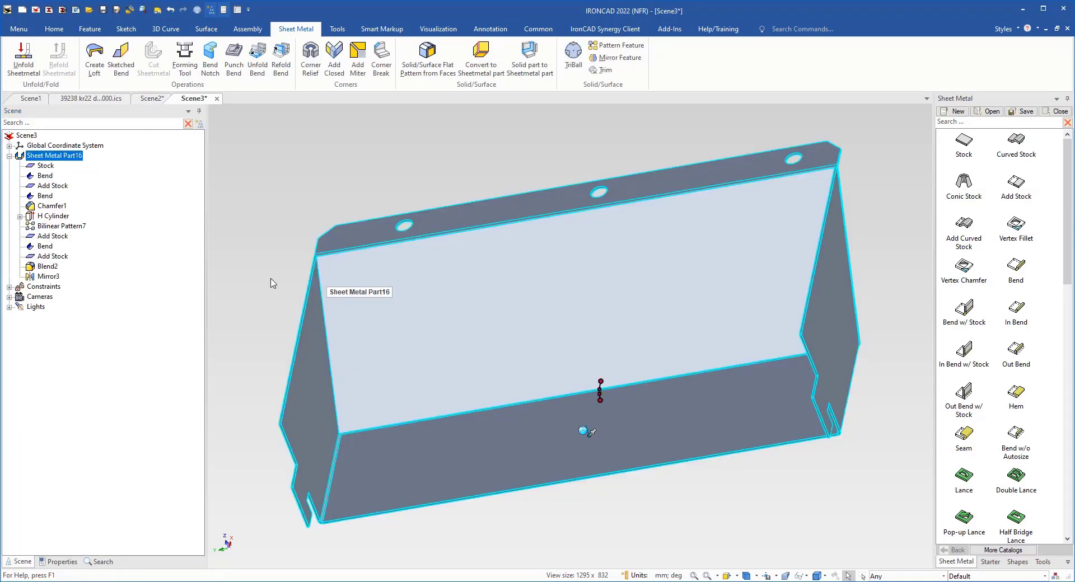
pyautogui.click(271, 279)
# Examine the corner where the mirrored end flange and its bend meet the sloping wall's lower bend
pyautogui.scroll(-1, 472, 465)
pyautogui.scroll(1, 476, 467)
pyautogui.moveTo(521, 465); pyautogui.dragTo(660, 235, button='middle')
pyautogui.scroll(6, 361, 419)
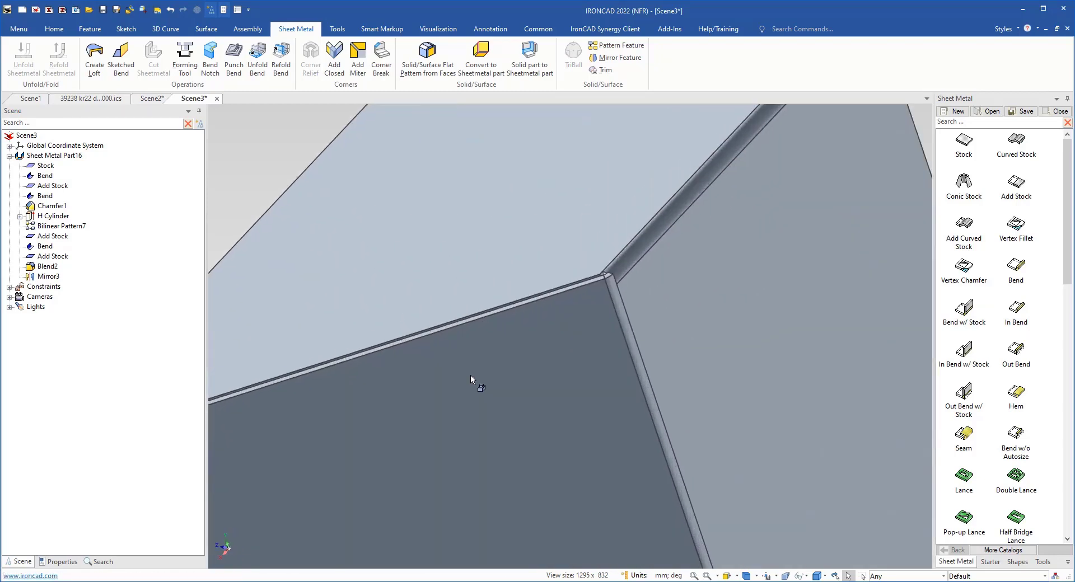
pyautogui.scroll(3, 596, 316)
pyautogui.click(618, 249)
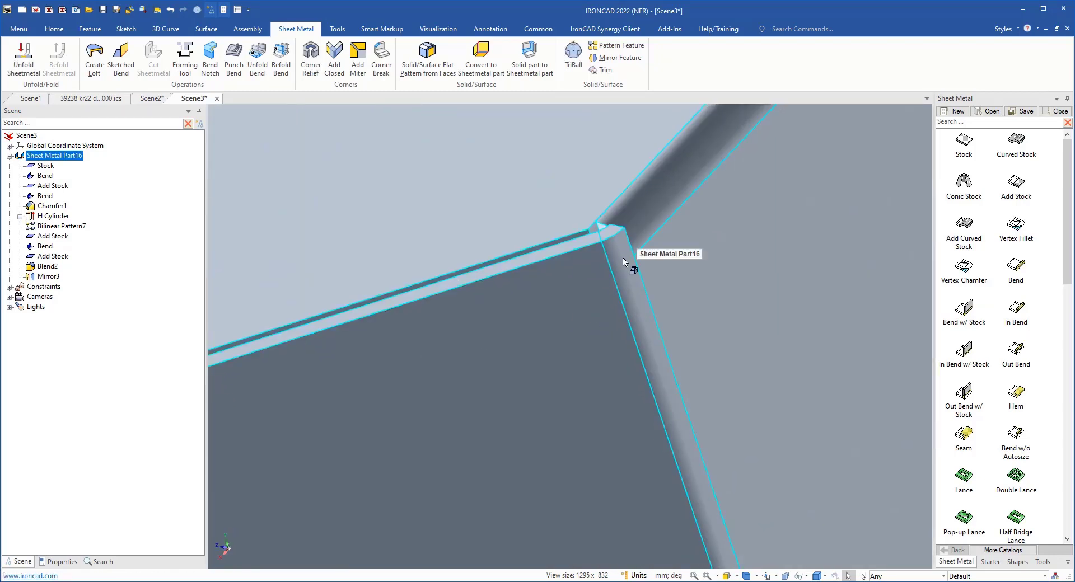
pyautogui.click(609, 234)
pyautogui.scroll(-5, 662, 489)
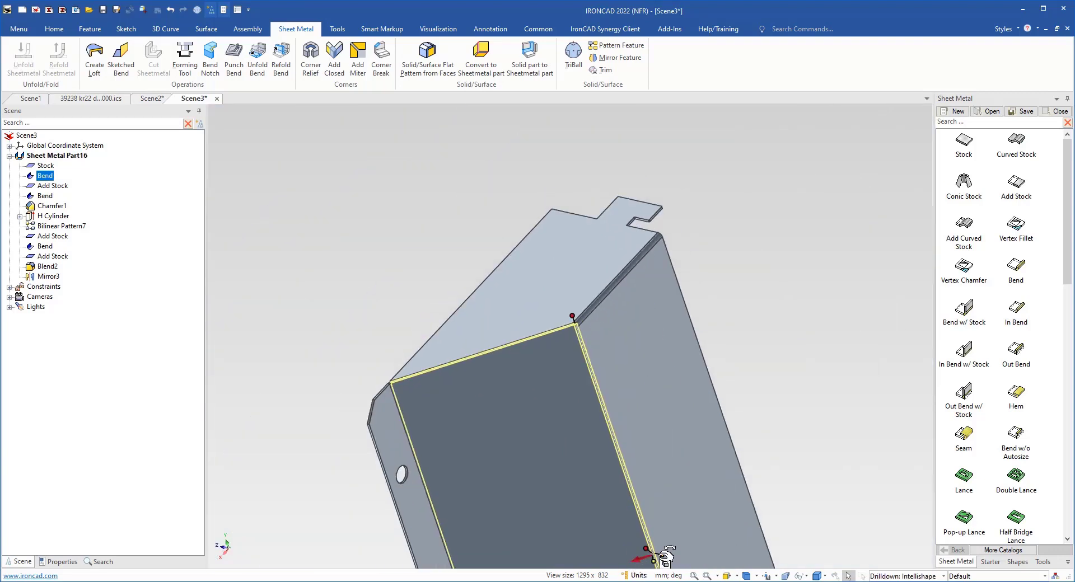
pyautogui.scroll(5, 572, 323)
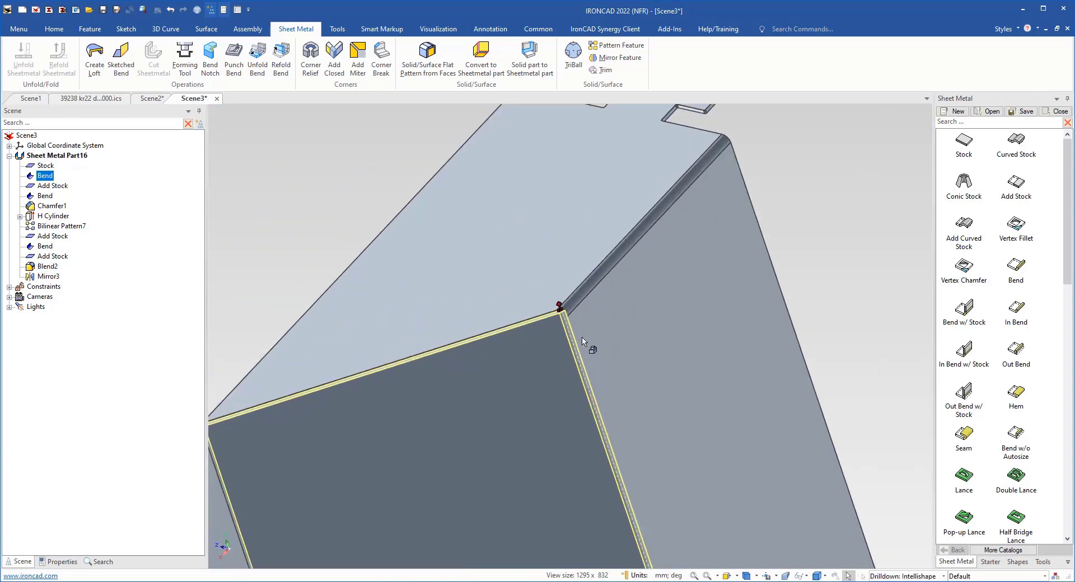
pyautogui.keyDown('shift'); pyautogui.moveTo(569, 328); pyautogui.dragTo(596, 346); pyautogui.keyUp('shift')
pyautogui.scroll(-3, 590, 356)
pyautogui.scroll(-5, 541, 381)
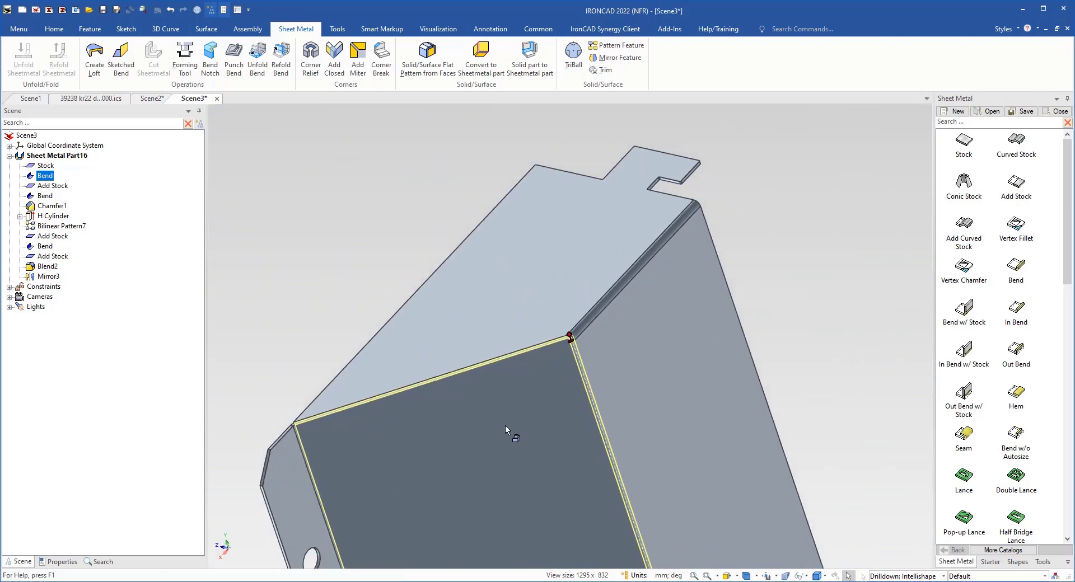
pyautogui.click(807, 403)
pyautogui.click(683, 427)
pyautogui.click(683, 427)
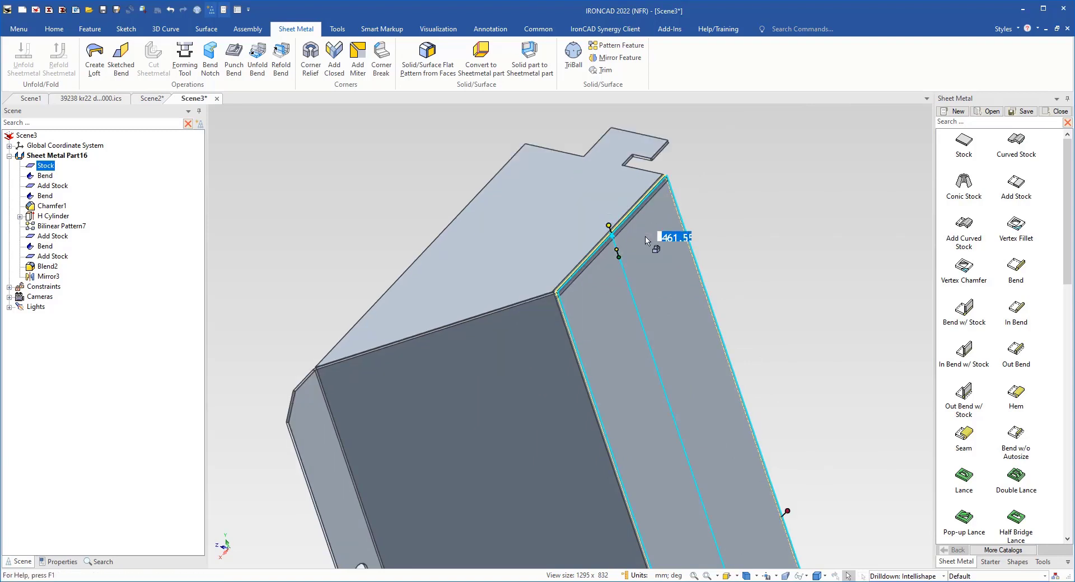
pyautogui.press('Escape')
pyautogui.scroll(6, 596, 346)
pyautogui.scroll(-6, 596, 345)
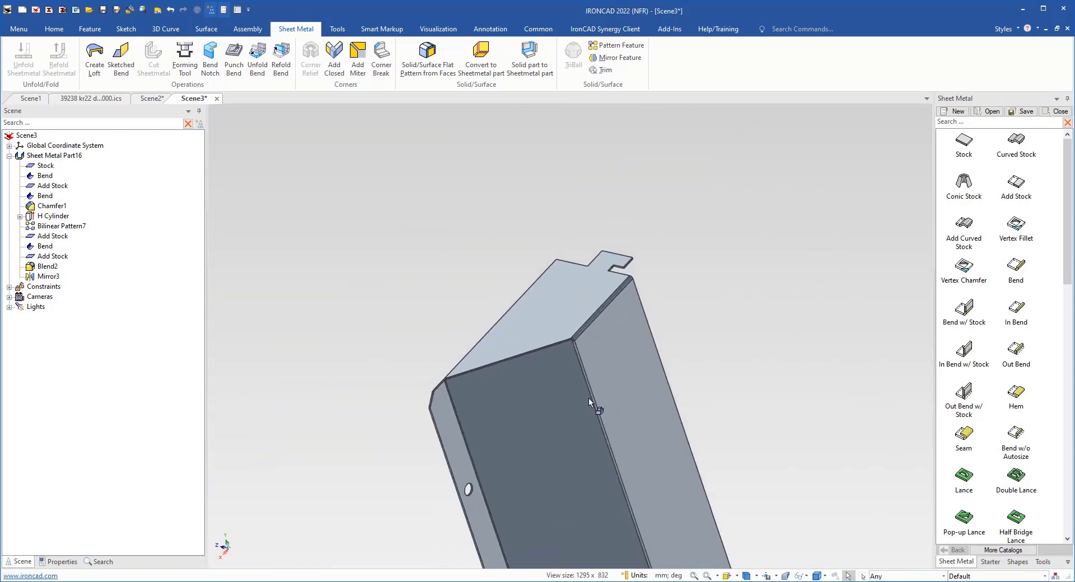
pyautogui.moveTo(773, 246); pyautogui.dragTo(777, 370, button='middle')
# Add a user-defined length parameter named SMLength to the base stock
pyautogui.click(746, 575)
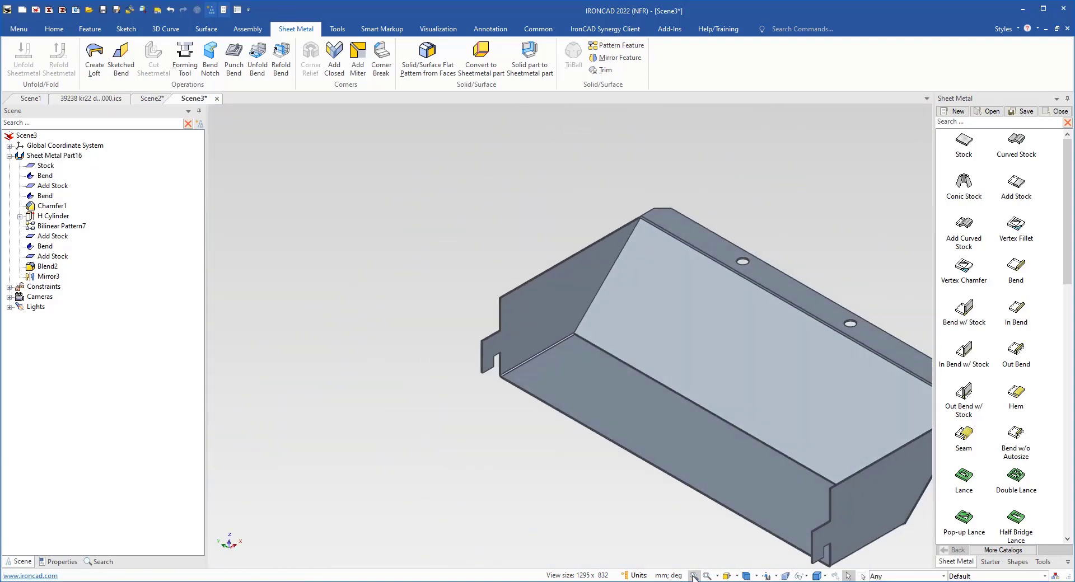
pyautogui.click(694, 575)
pyautogui.press('ctrl')
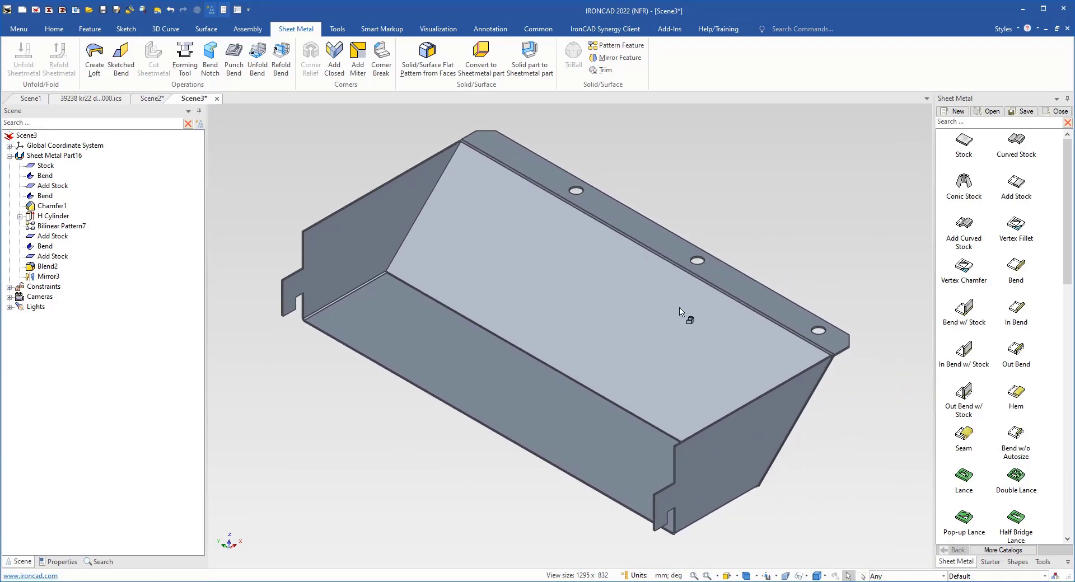
pyautogui.click(554, 415)
pyautogui.click(554, 416)
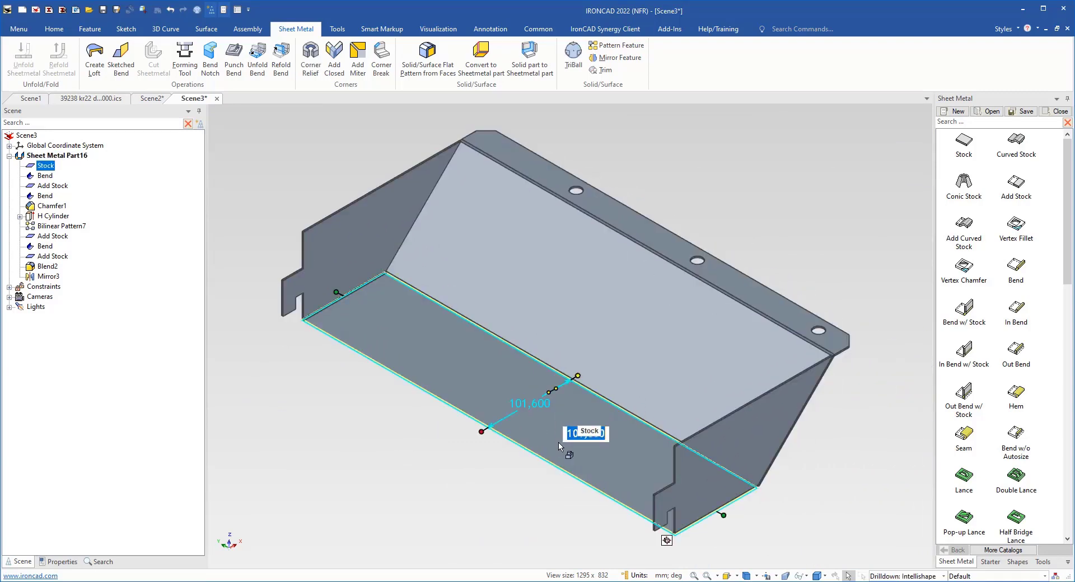
pyautogui.rightClick(576, 435)
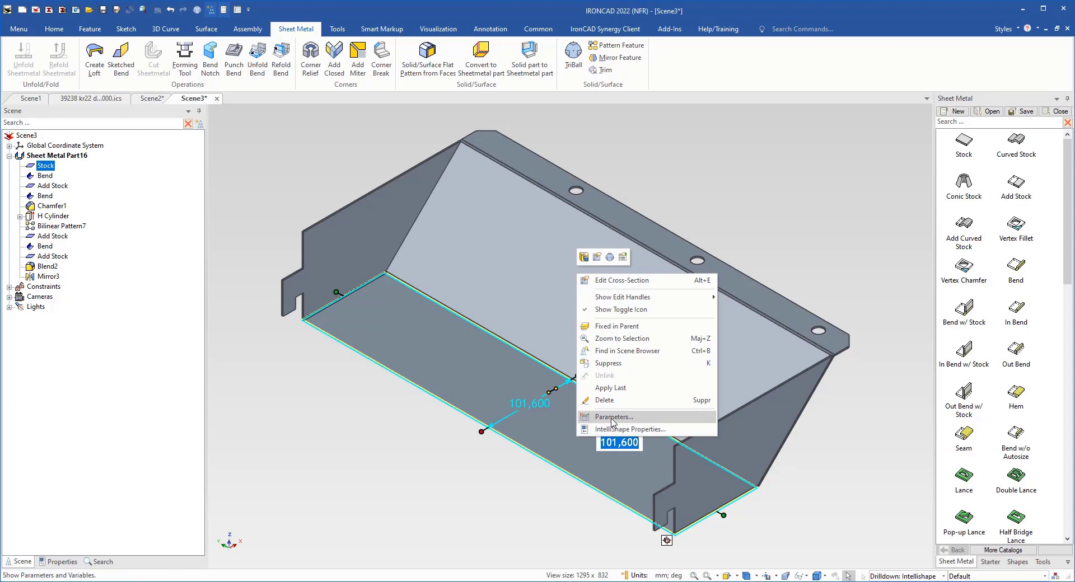
pyautogui.click(636, 417)
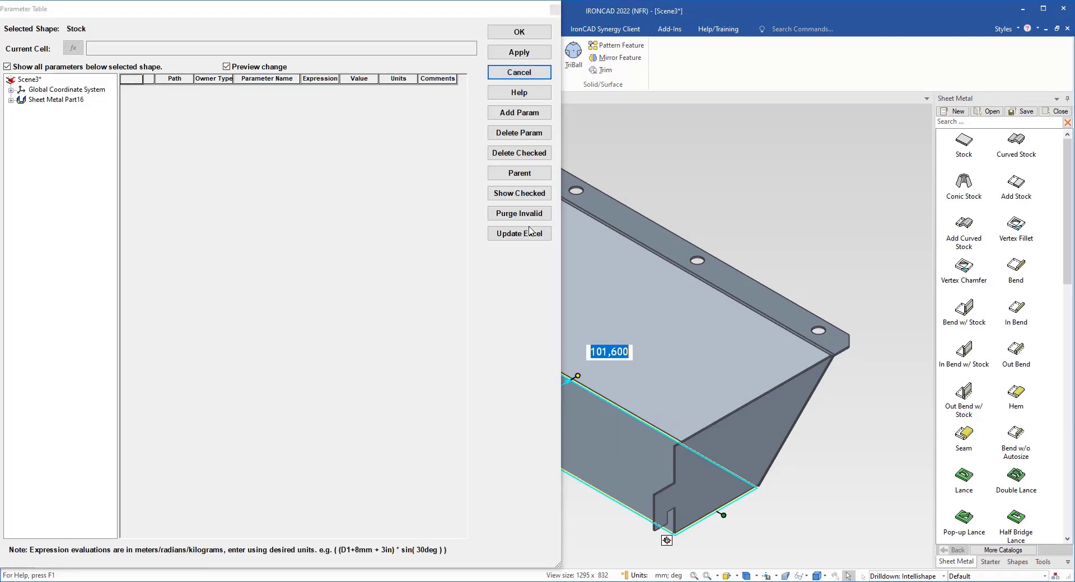
pyautogui.click(539, 116)
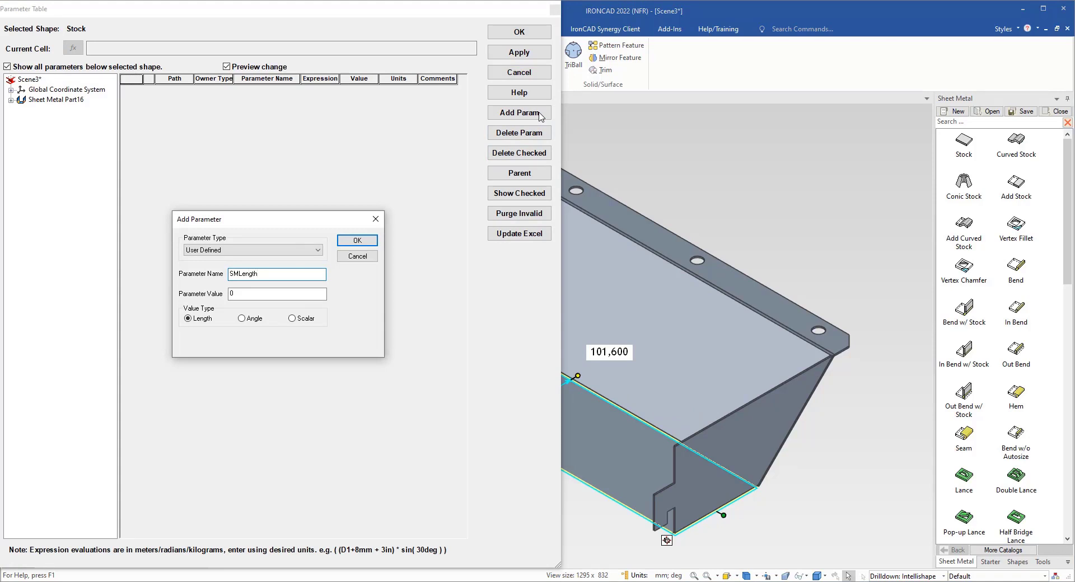
pyautogui.press('Return')
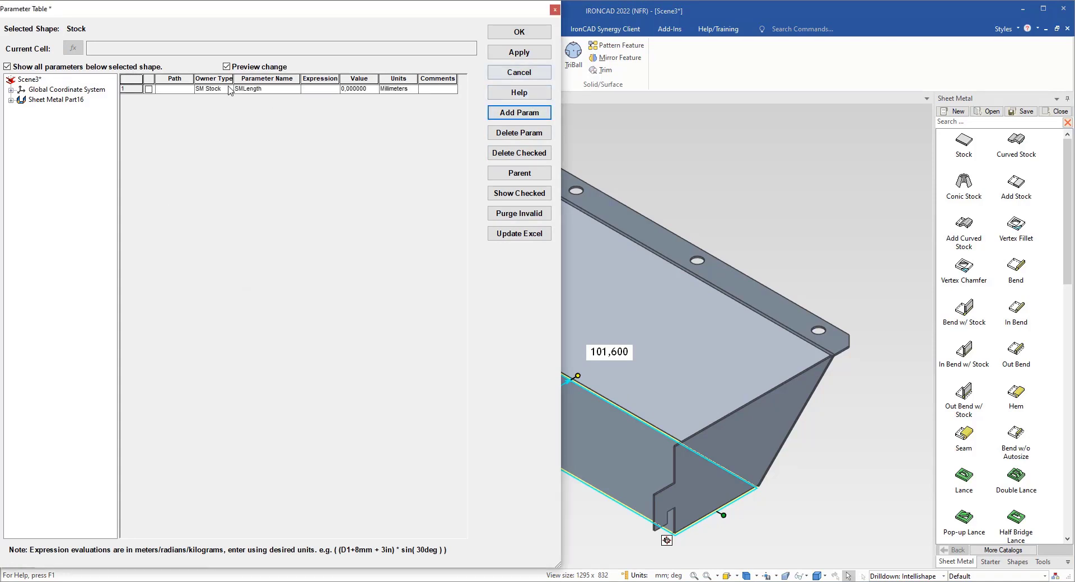
# Set the SMLength parameter's expression to Sizebox\Width and apply it
pyautogui.click(270, 90)
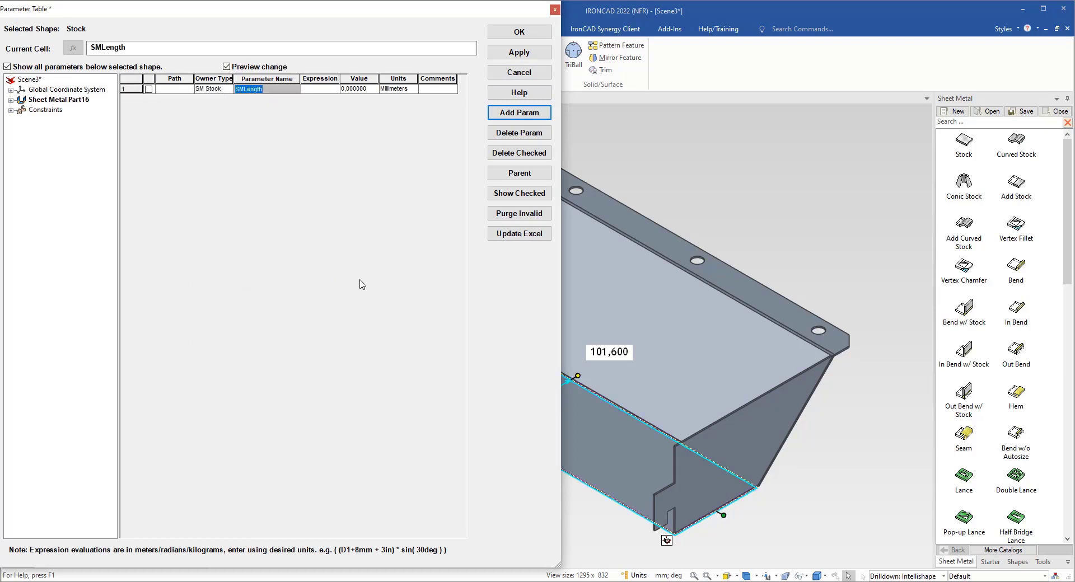
pyautogui.click(320, 90)
pyautogui.moveTo(339, 78); pyautogui.dragTo(386, 81)
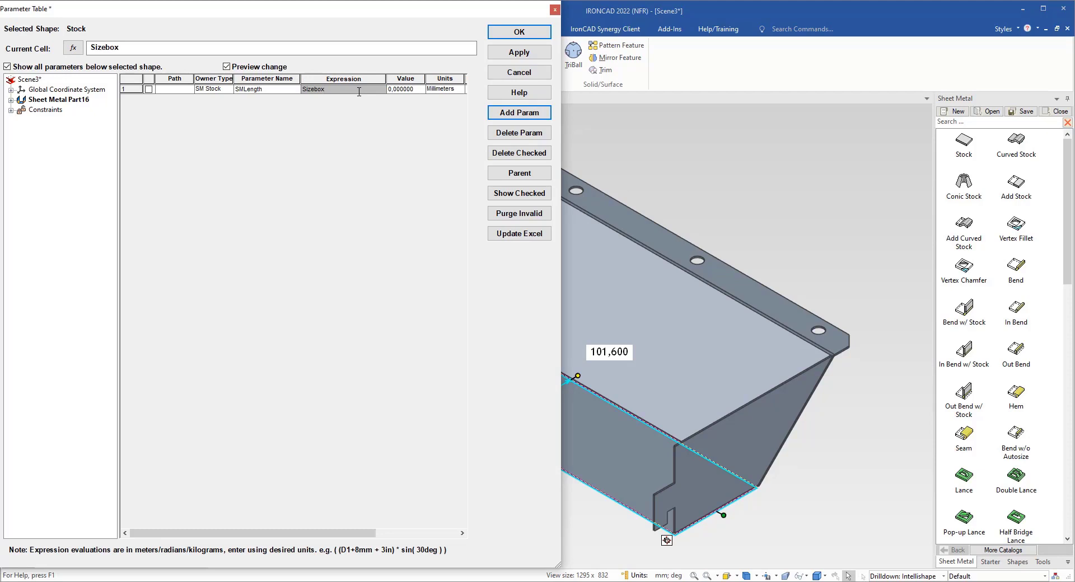
pyautogui.write('Sizebox\\Width')
pyautogui.click(282, 90)
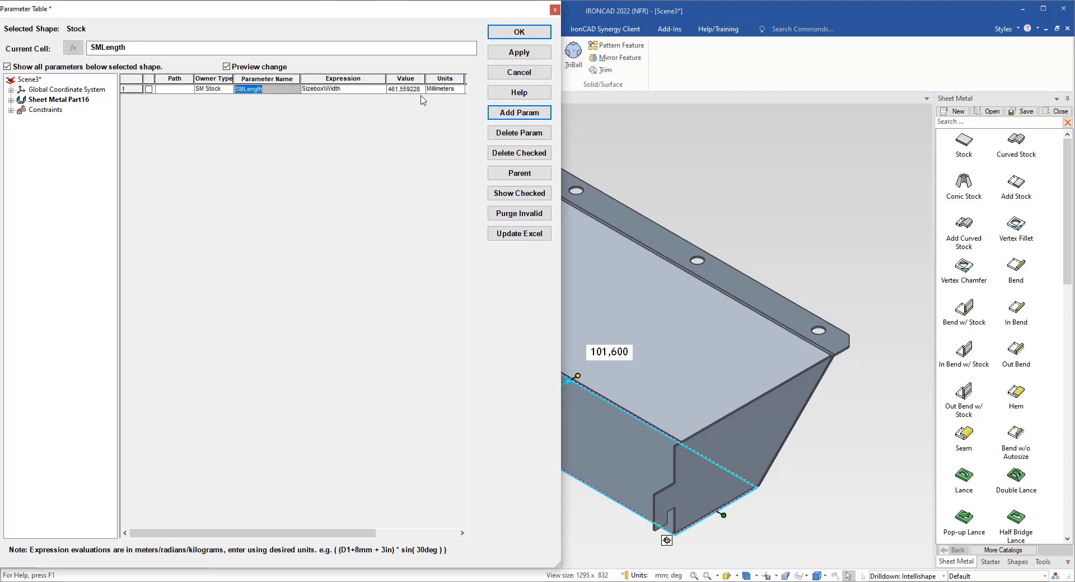
pyautogui.click(403, 90)
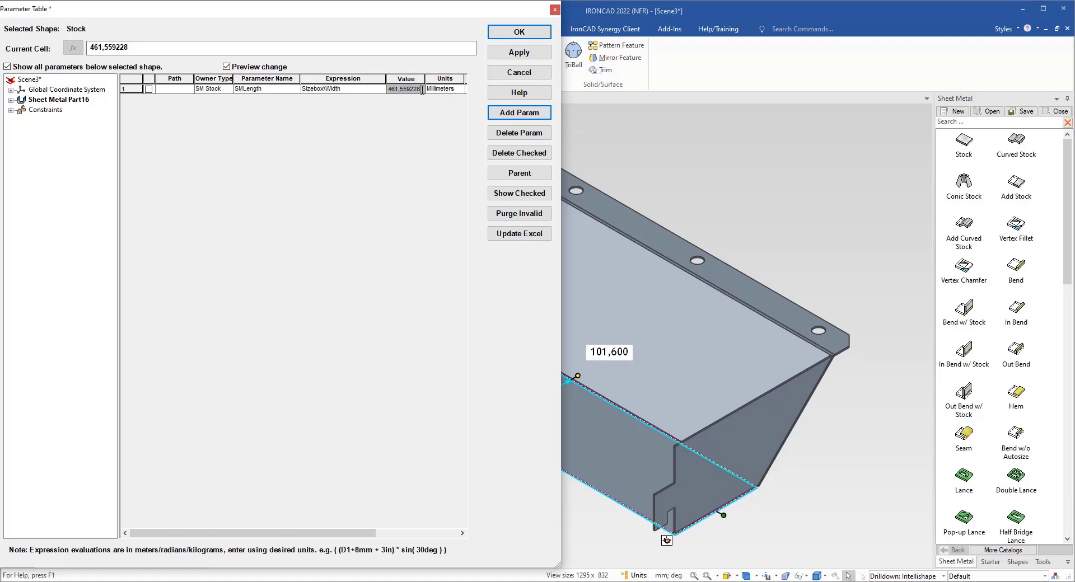
pyautogui.click(525, 54)
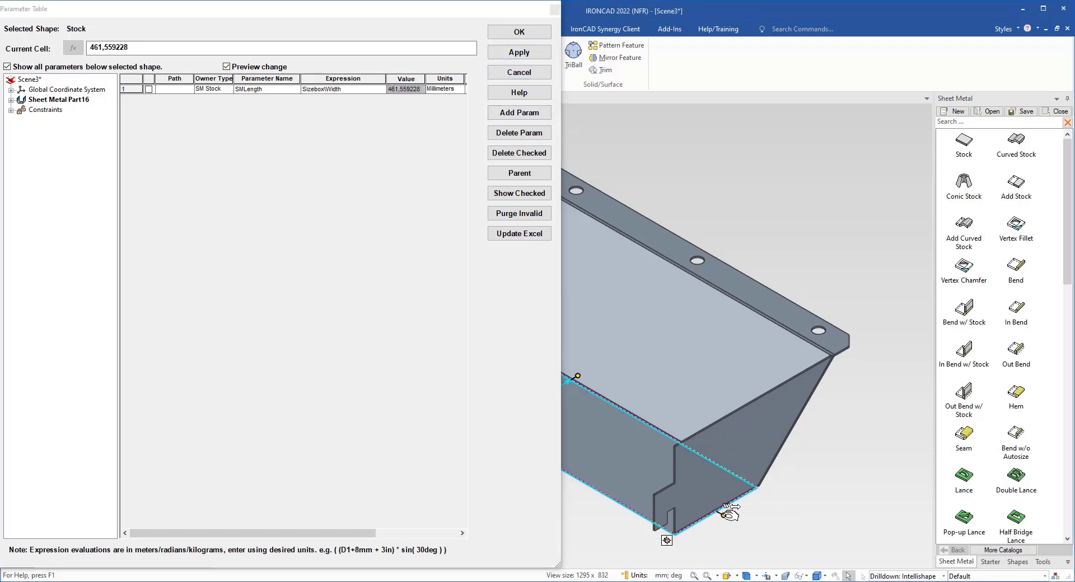
pyautogui.click(356, 151)
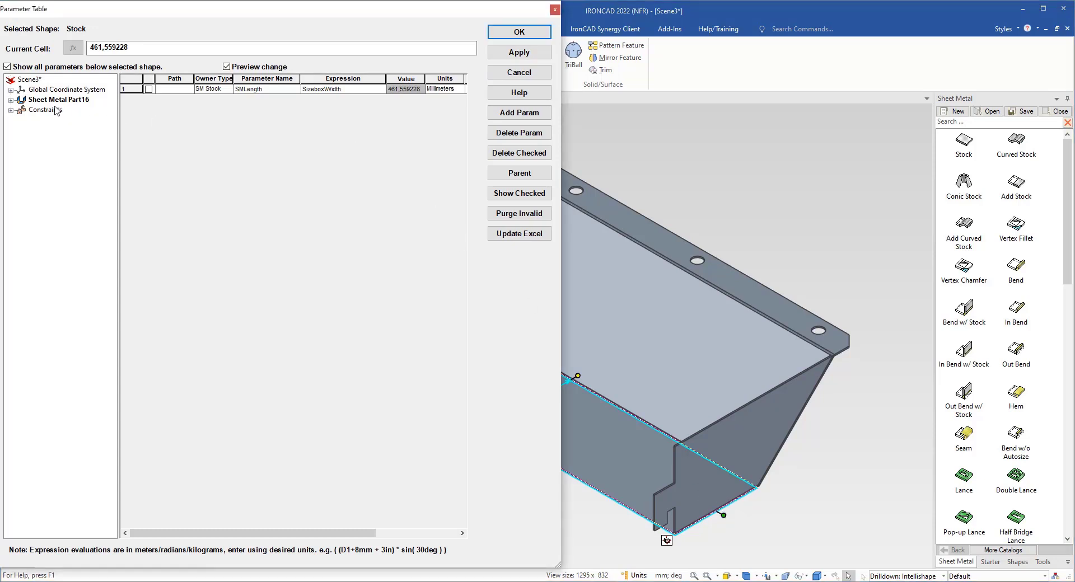
# Add a user-defined length parameter named SMWidth to the holed lip's added stock
pyautogui.click(11, 101)
pyautogui.click(43, 200)
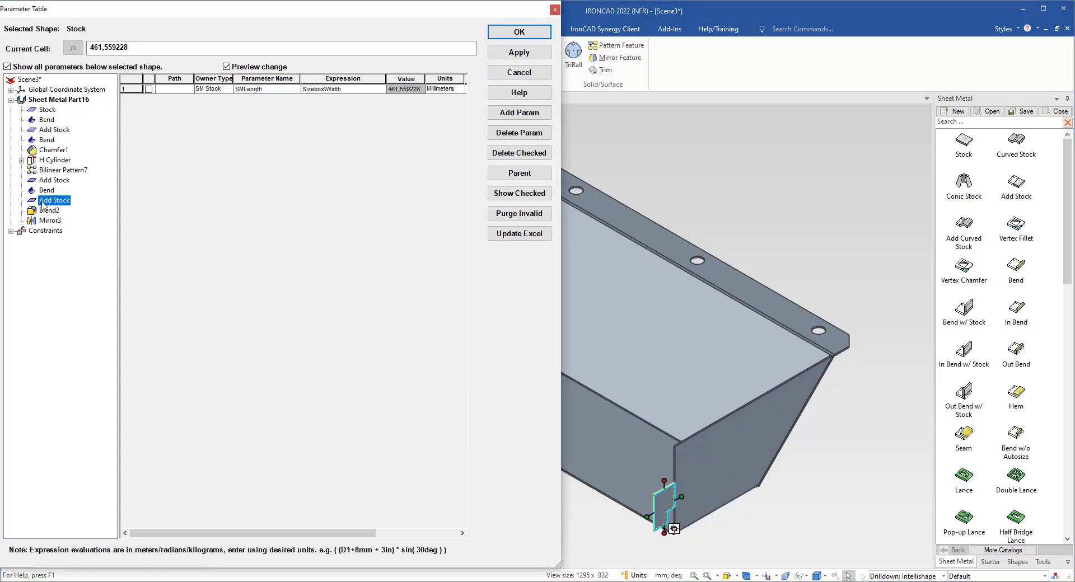
pyautogui.click(52, 180)
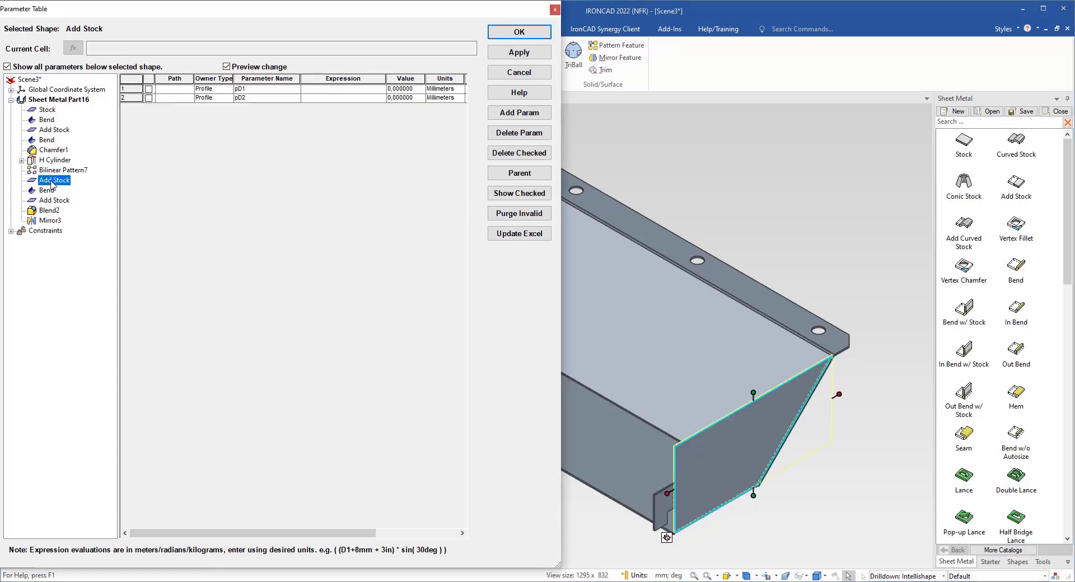
pyautogui.click(56, 130)
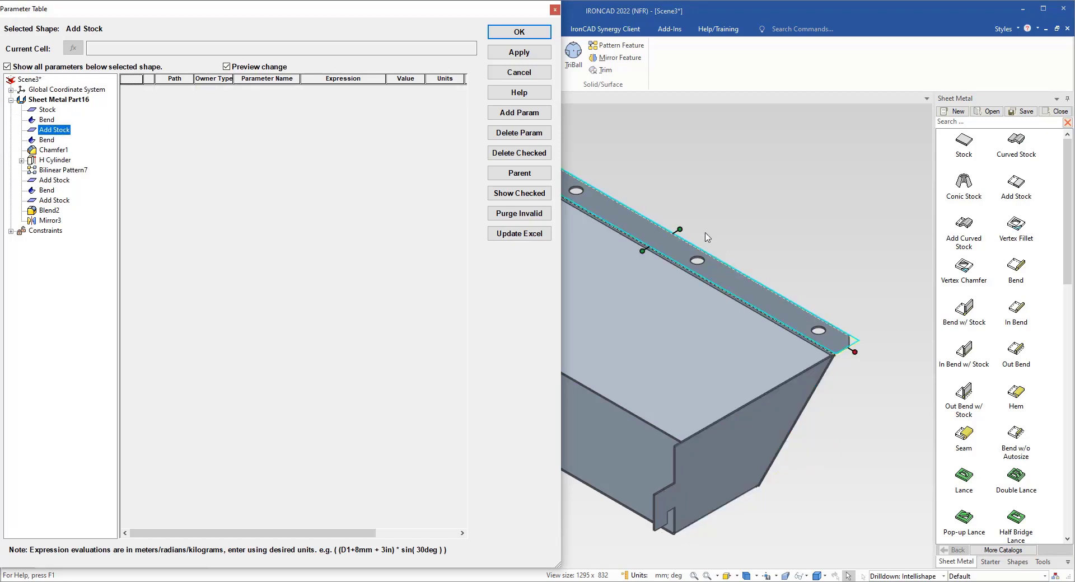
pyautogui.click(679, 226)
pyautogui.click(510, 114)
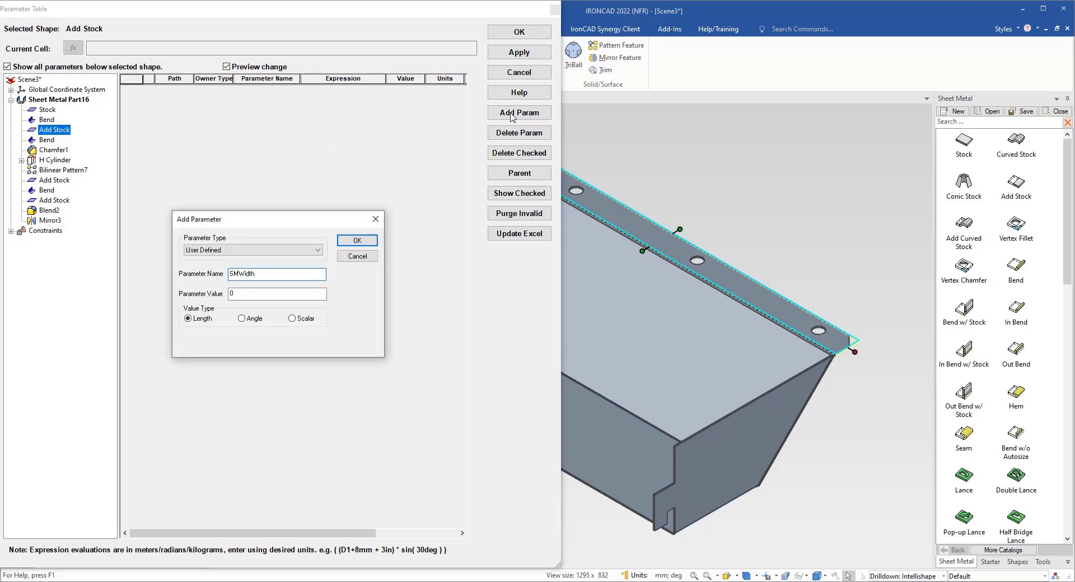
pyautogui.press('Return')
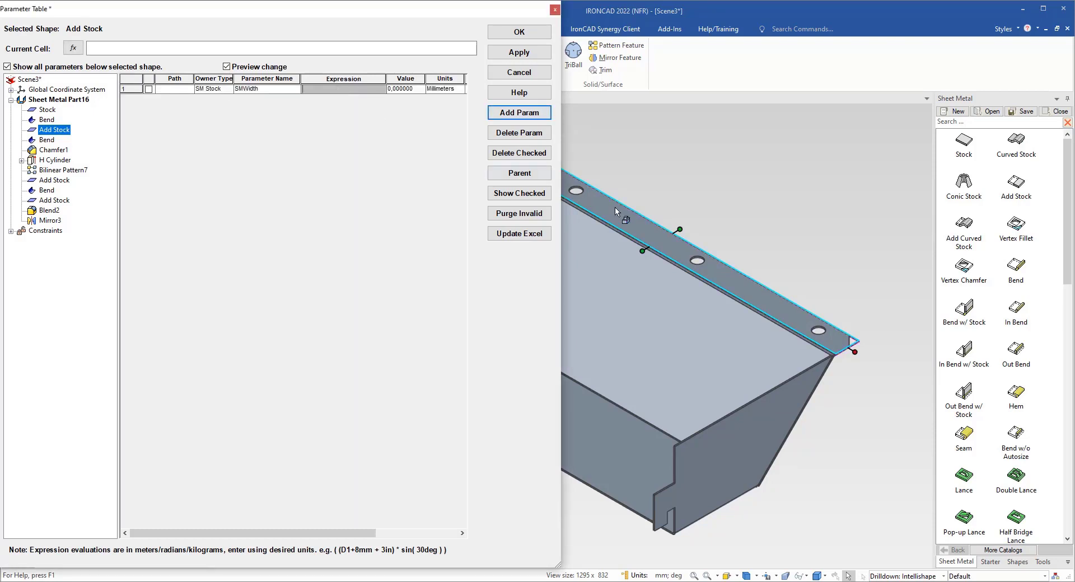
# Set the SMWidth parameter's expression to Sizebox\Width, apply it and close the parameter table
pyautogui.write('S')
pyautogui.write('izebox\\Width')
pyautogui.click(161, 89)
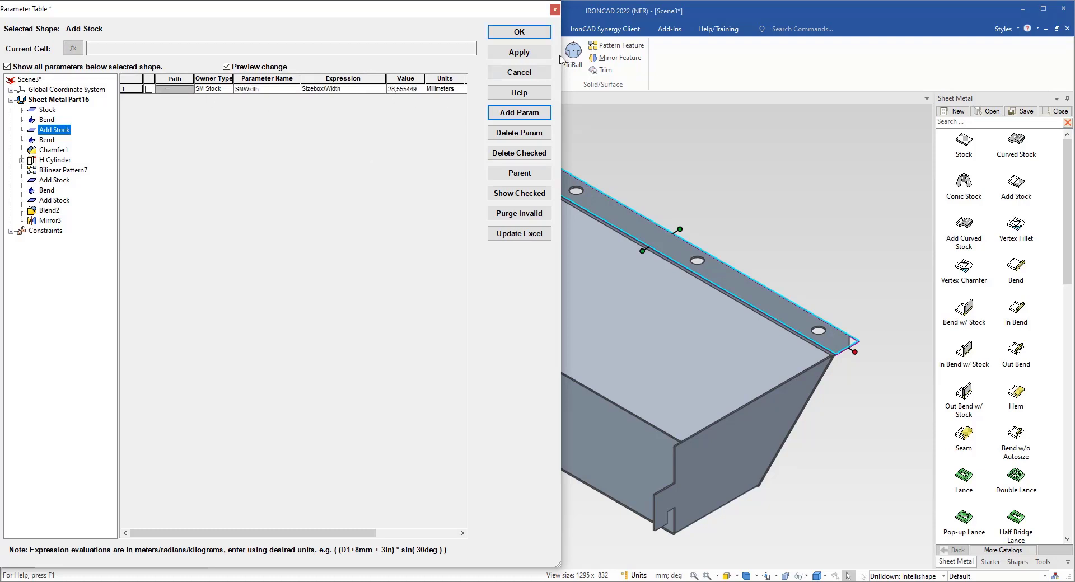
pyautogui.click(525, 53)
pyautogui.click(524, 32)
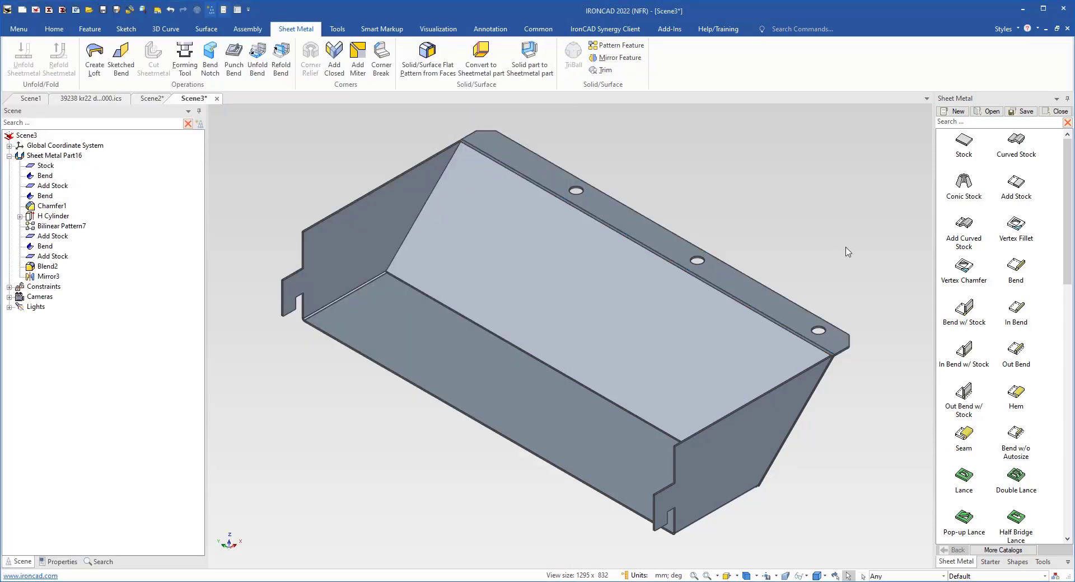
# Examine the two locked dimension constraints that position the lip's middle hole relative to its stock
pyautogui.click(9, 287)
pyautogui.click(19, 296)
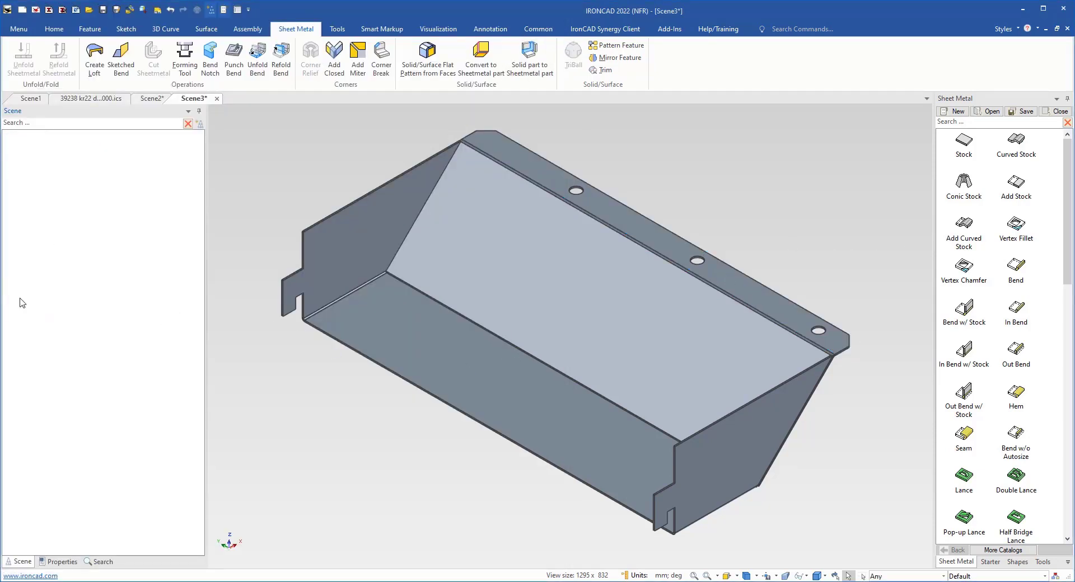
pyautogui.click(112, 308)
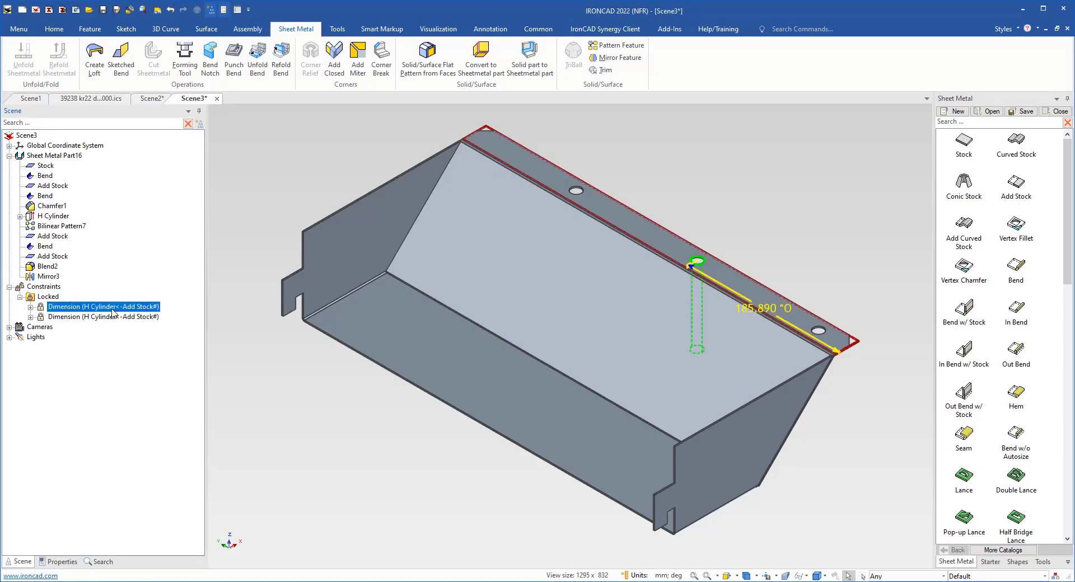
pyautogui.click(117, 318)
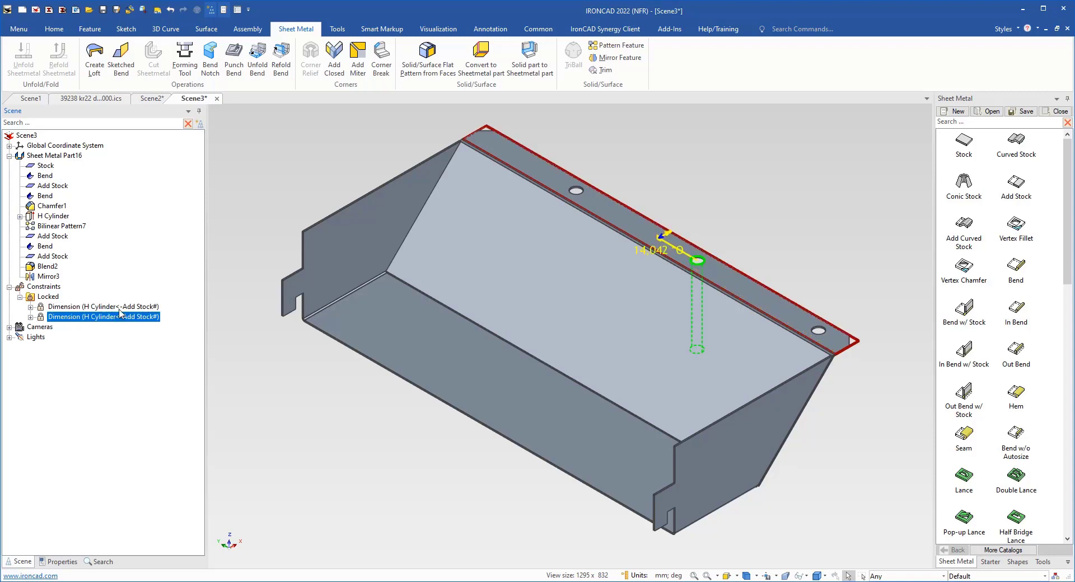
pyautogui.click(119, 308)
pyautogui.click(118, 318)
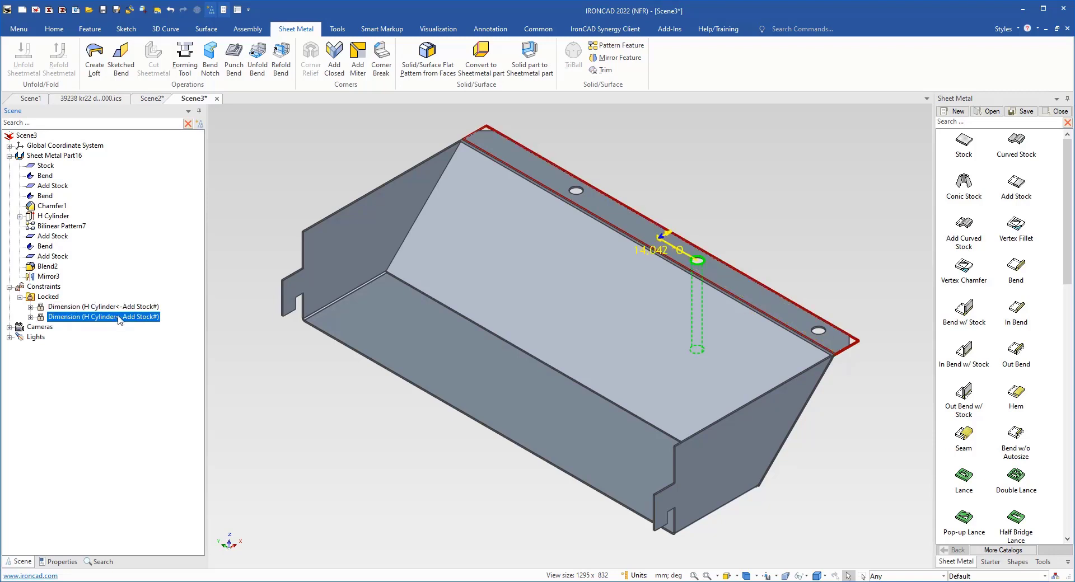
pyautogui.click(228, 365)
# In the scene's parameter table, set the expression of the hole's D2 dimension to SMWidth/2
pyautogui.rightClick(271, 385)
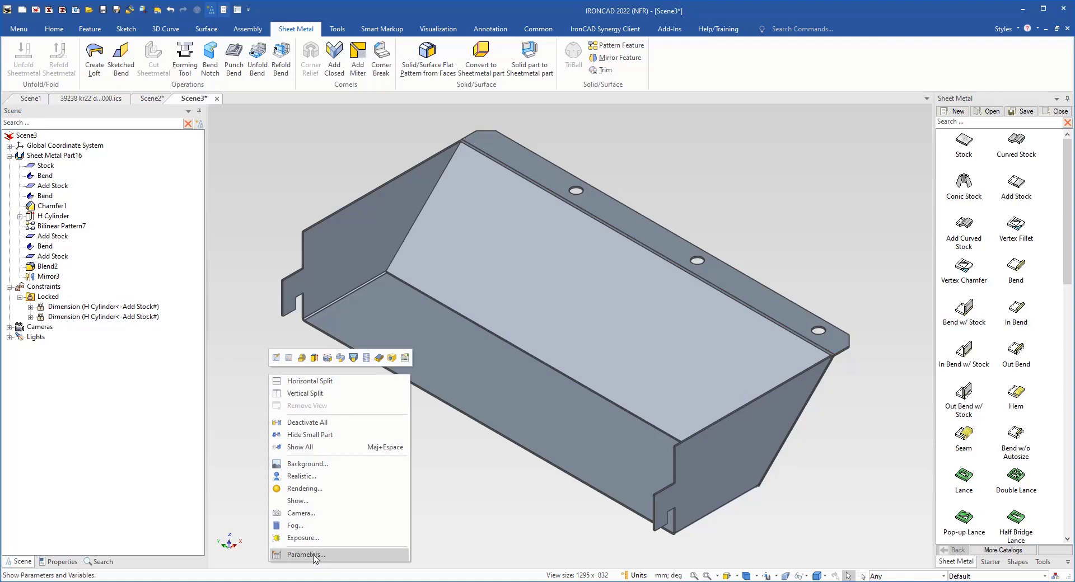
pyautogui.click(309, 555)
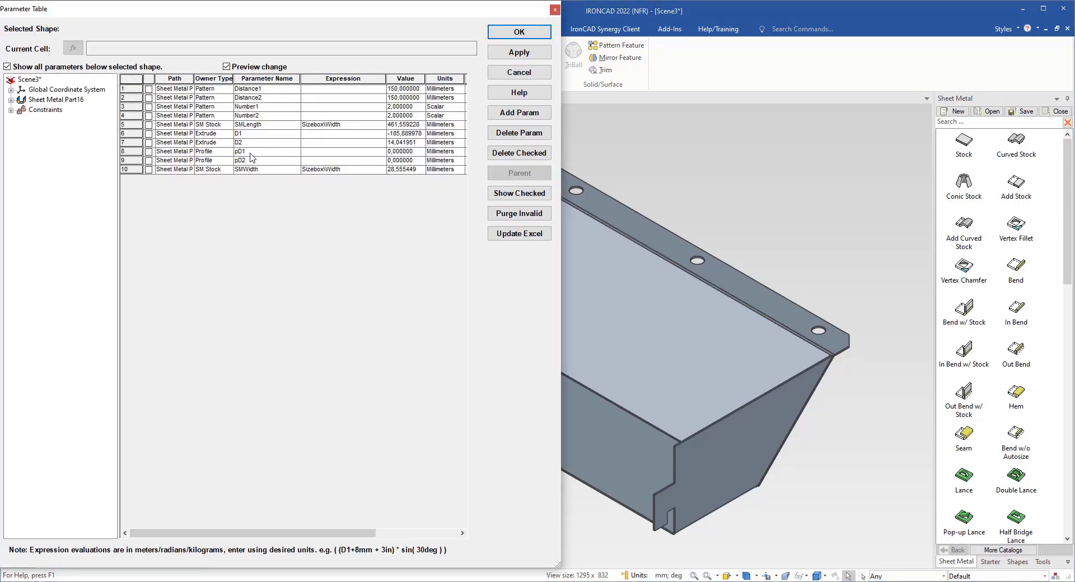
pyautogui.click(346, 144)
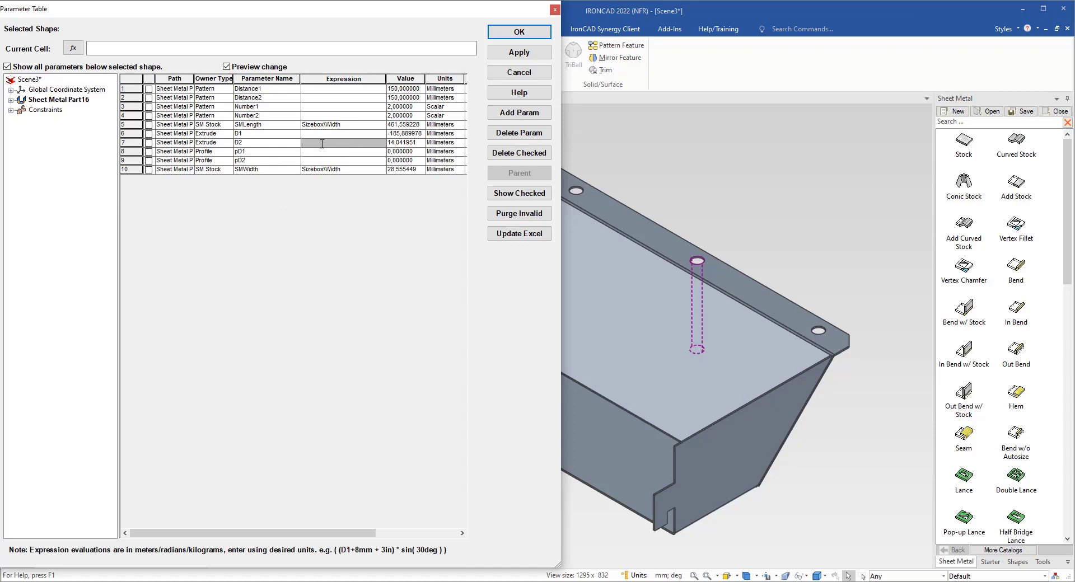
pyautogui.click(283, 171)
pyautogui.moveTo(262, 170); pyautogui.dragTo(245, 169)
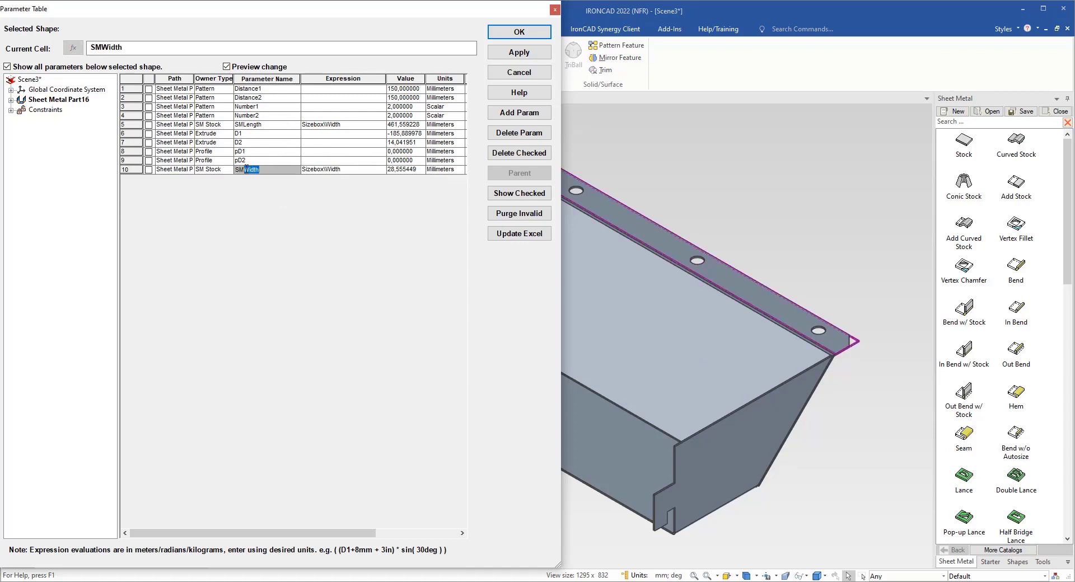
pyautogui.click(323, 143)
pyautogui.write('SMWidth')
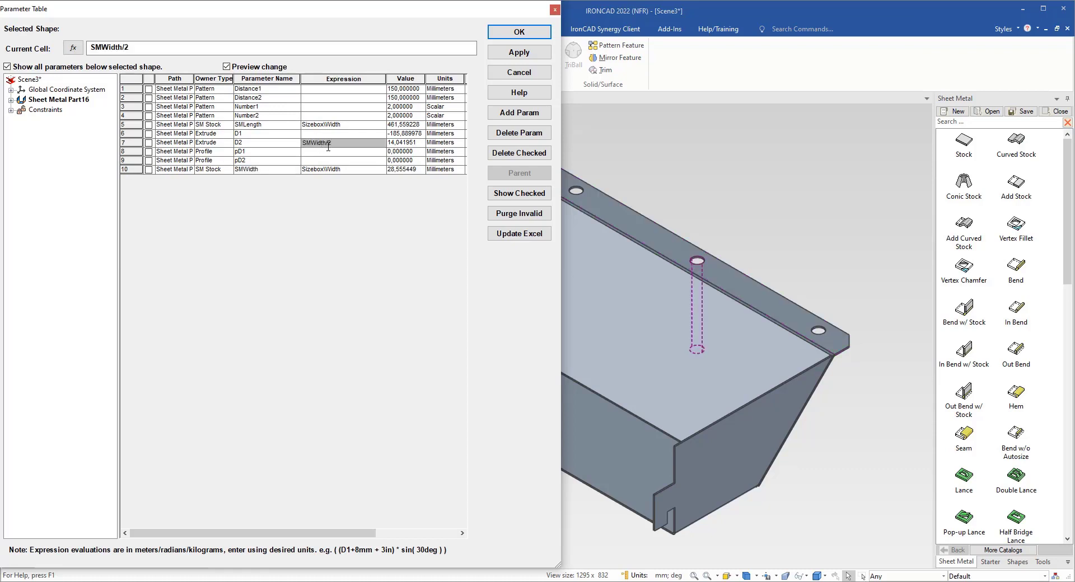
pyautogui.press('Tab')
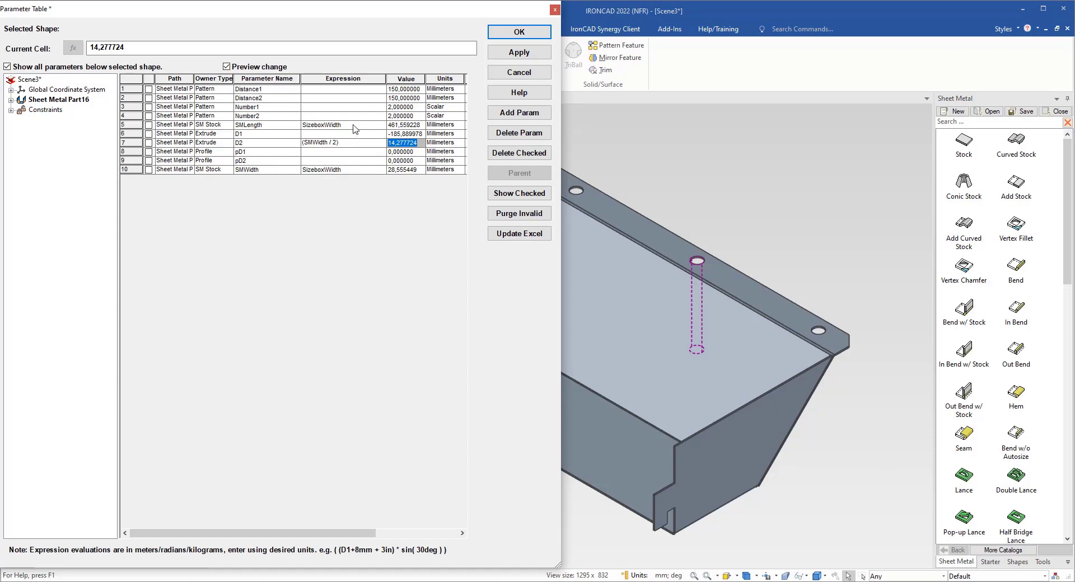
# Set the expression of the hole's D1 dimension to -(SMLength/2), apply it and close the parameter table
pyautogui.click(284, 126)
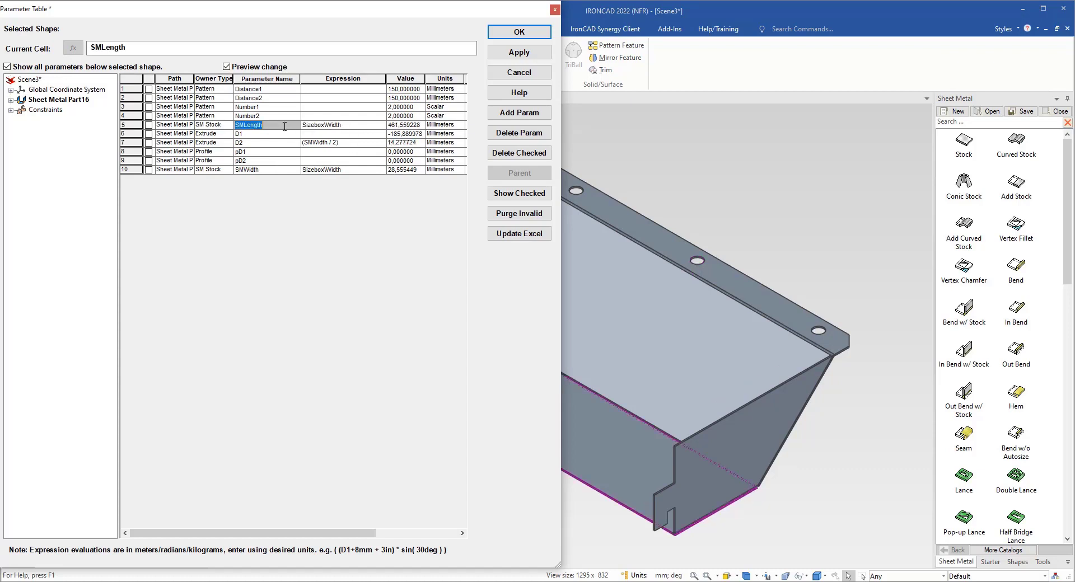
pyautogui.click(318, 135)
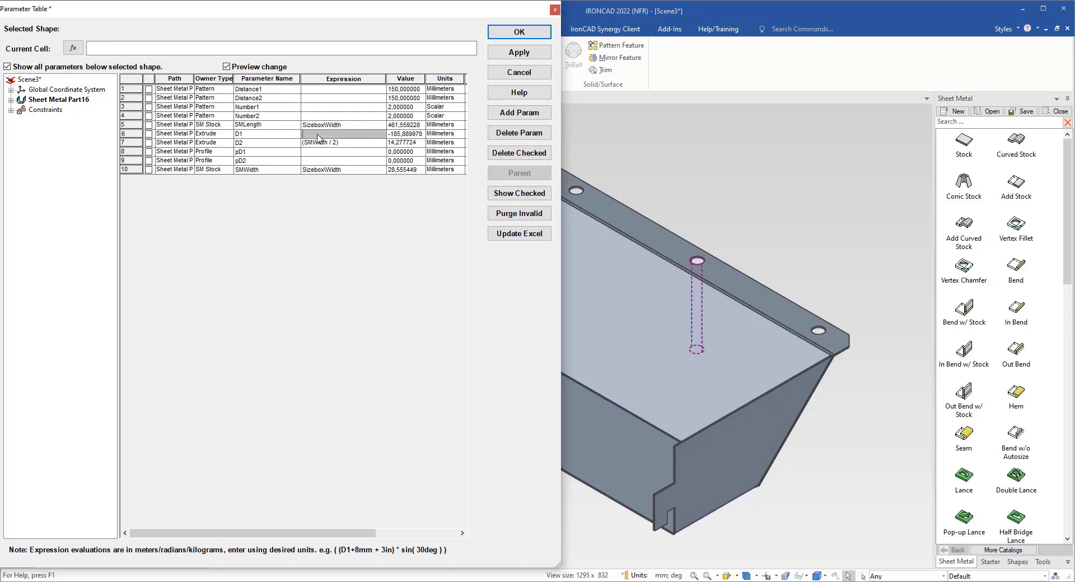
pyautogui.write('-(SMLength/2')
pyautogui.click(344, 116)
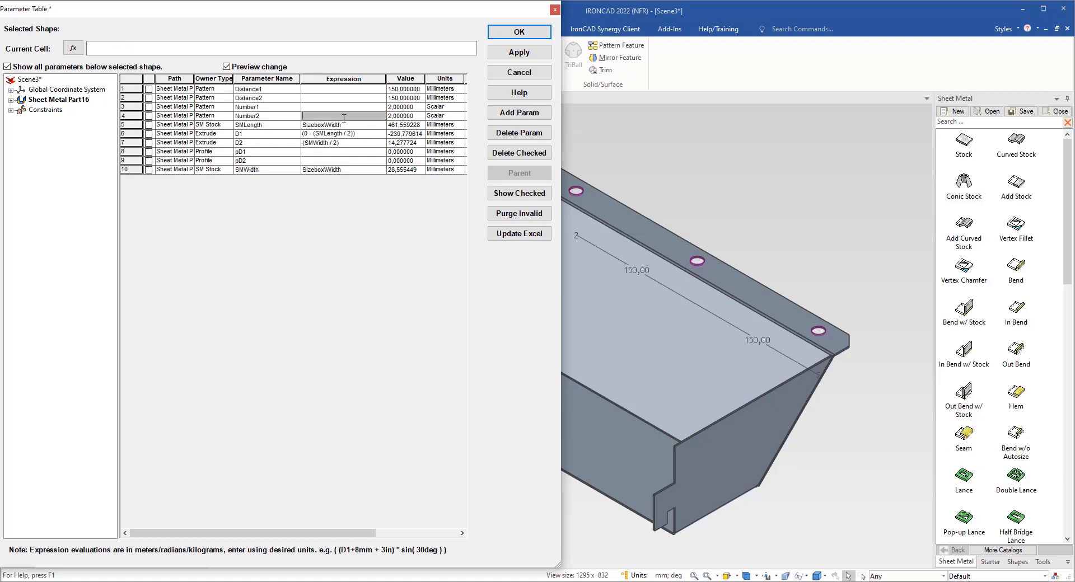
pyautogui.click(538, 55)
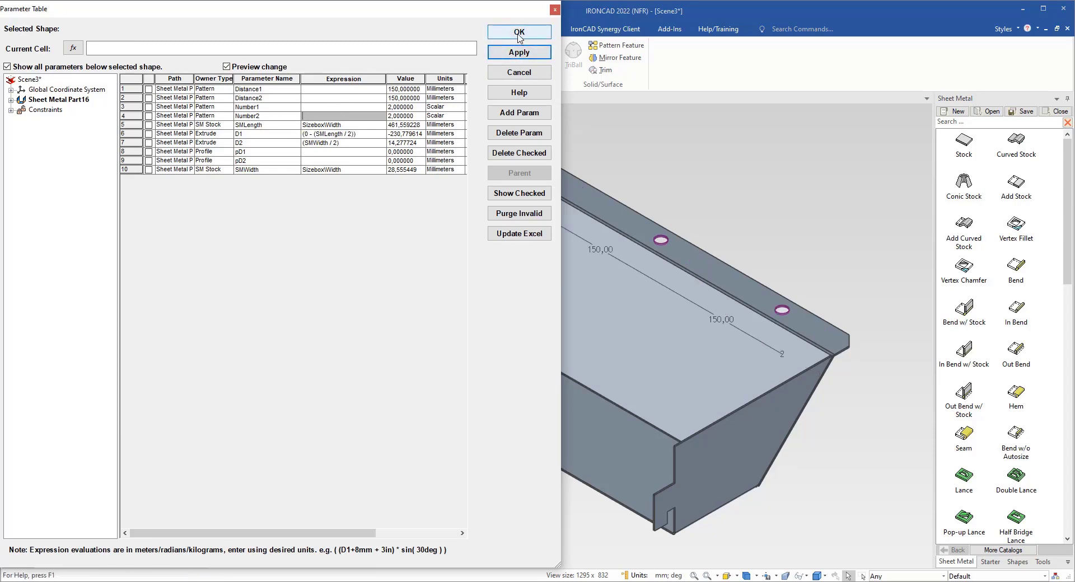
pyautogui.click(518, 35)
# Lengthen the base stock to about 618 mm by pulling its end handle outward
pyautogui.scroll(-4, 586, 466)
pyautogui.moveTo(605, 336); pyautogui.dragTo(534, 409, button='middle')
pyautogui.click(527, 404)
pyautogui.click(526, 413)
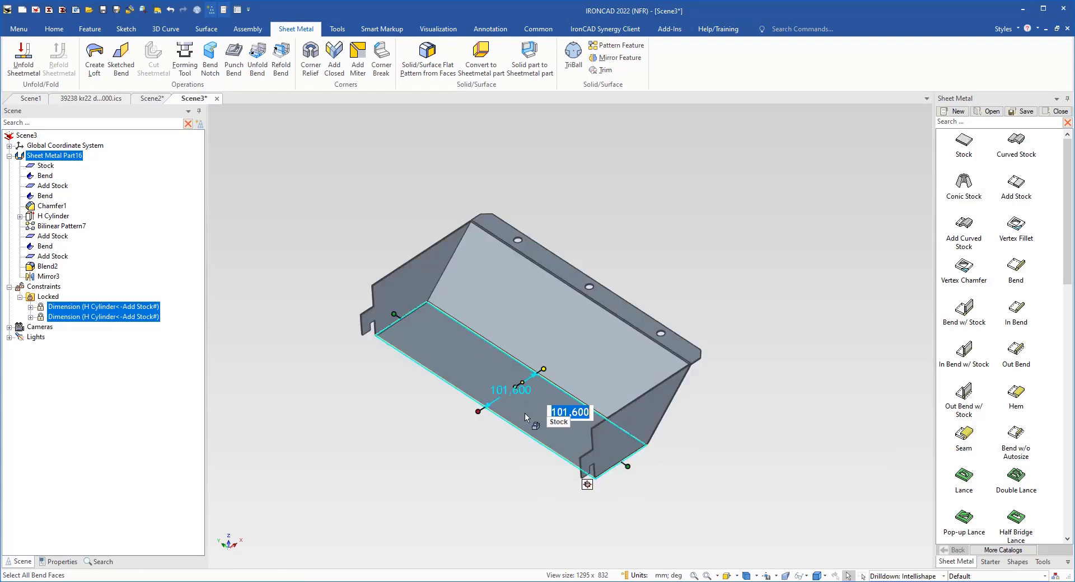
pyautogui.moveTo(627, 466); pyautogui.dragTo(668, 491)
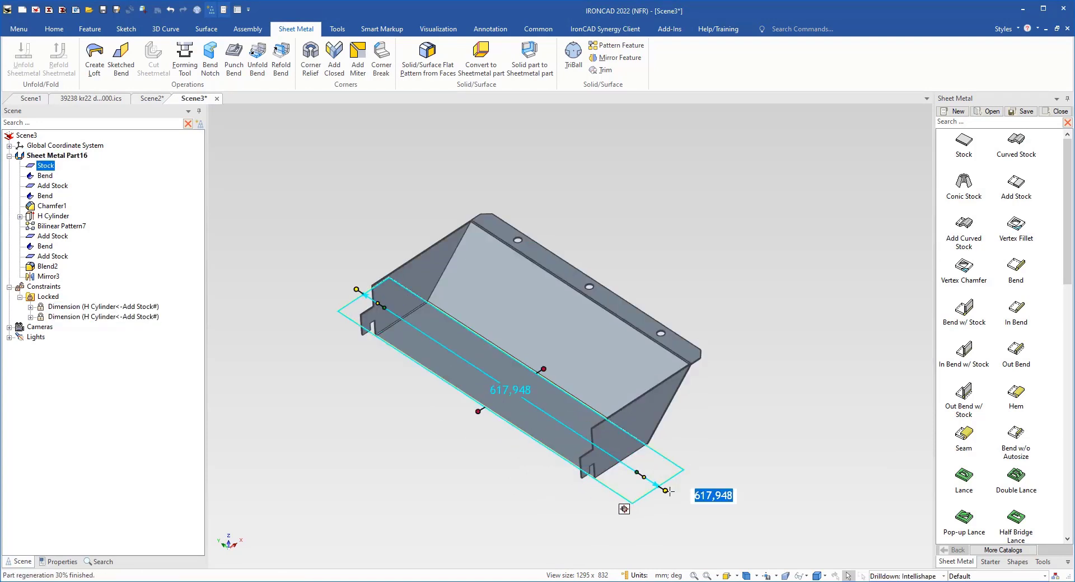
pyautogui.press('Escape')
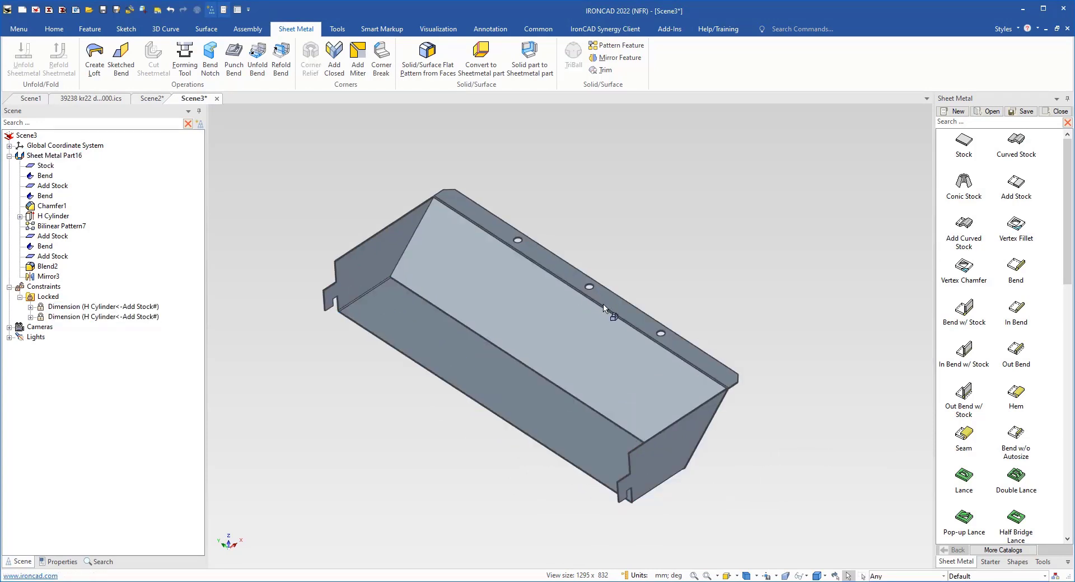
# Stretch the lip's stock outward to a width of about 143 mm
pyautogui.click(687, 354)
pyautogui.click(687, 353)
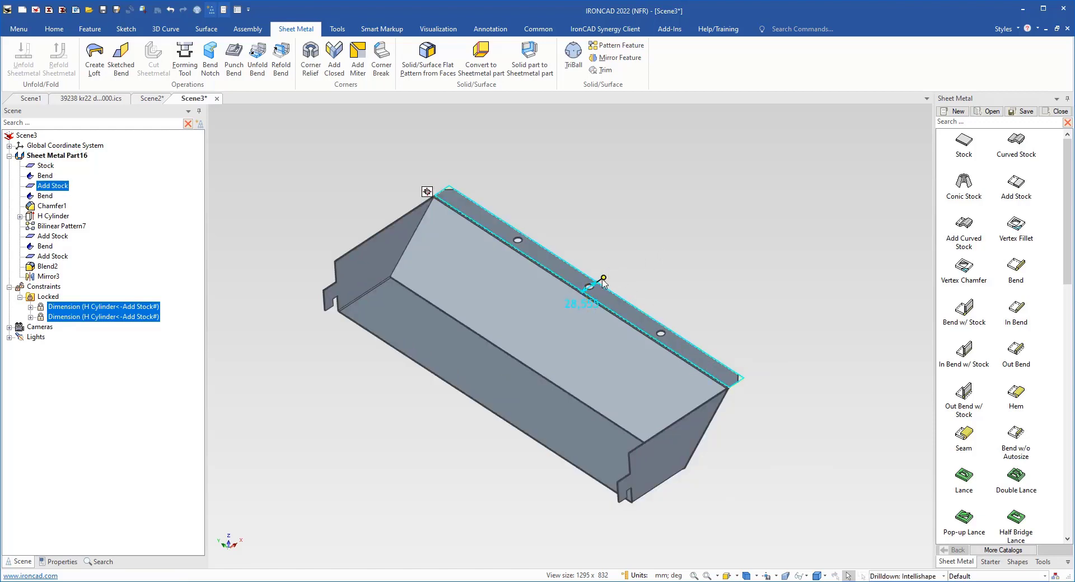
pyautogui.moveTo(603, 279); pyautogui.dragTo(659, 241)
pyautogui.click(835, 213)
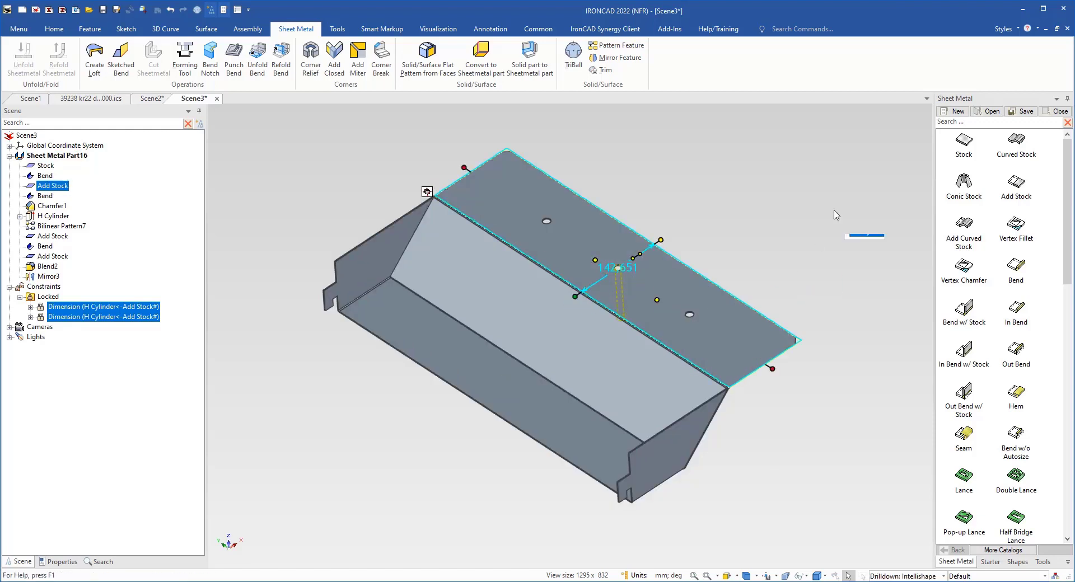
# Set the width of the lip's stock to 30 mm
pyautogui.click(650, 270)
pyautogui.click(649, 276)
pyautogui.moveTo(662, 238); pyautogui.dragTo(658, 242)
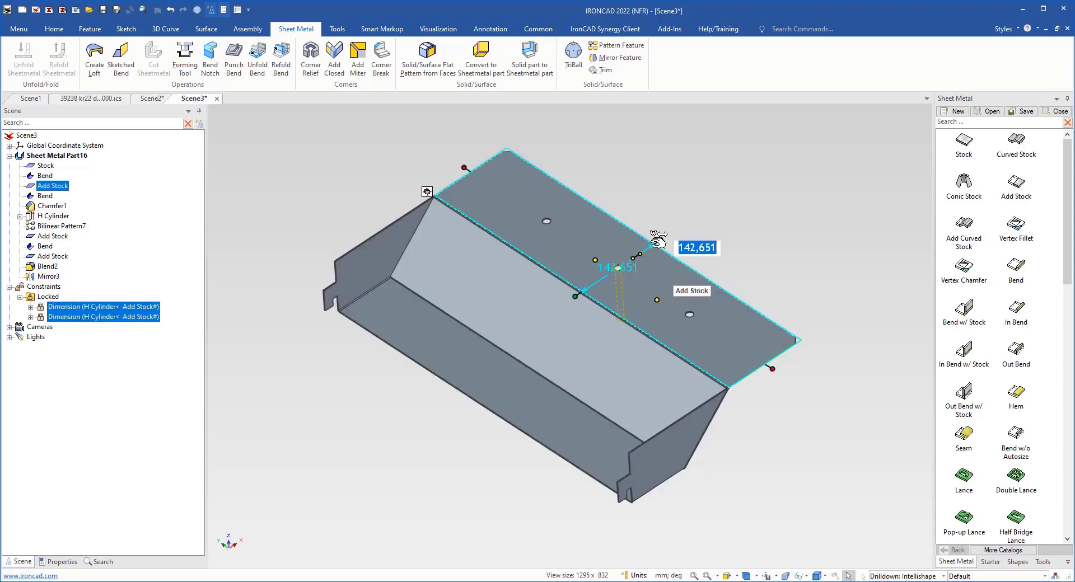
pyautogui.write('30')
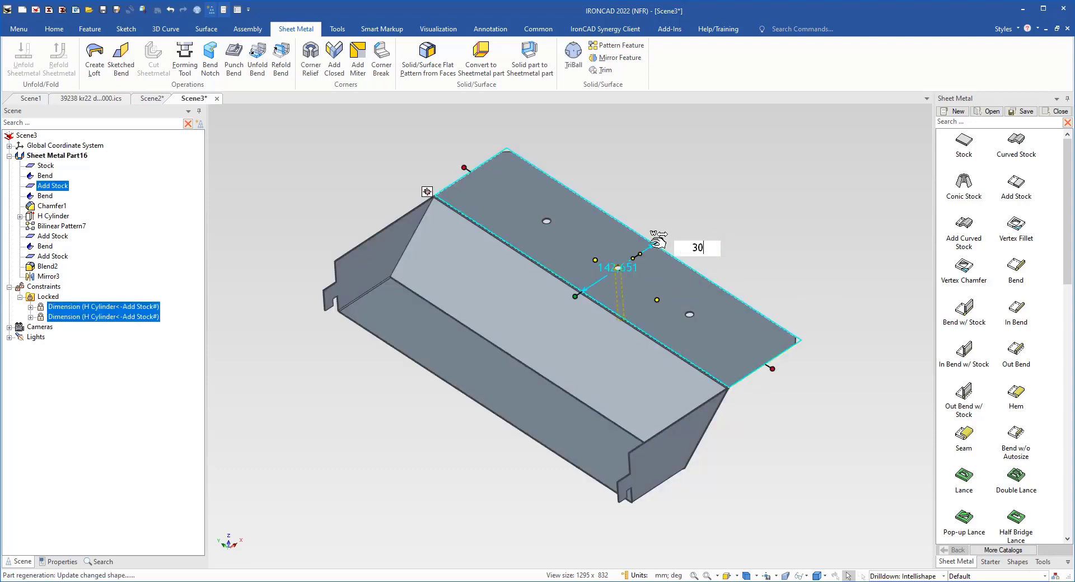
pyautogui.press('Return')
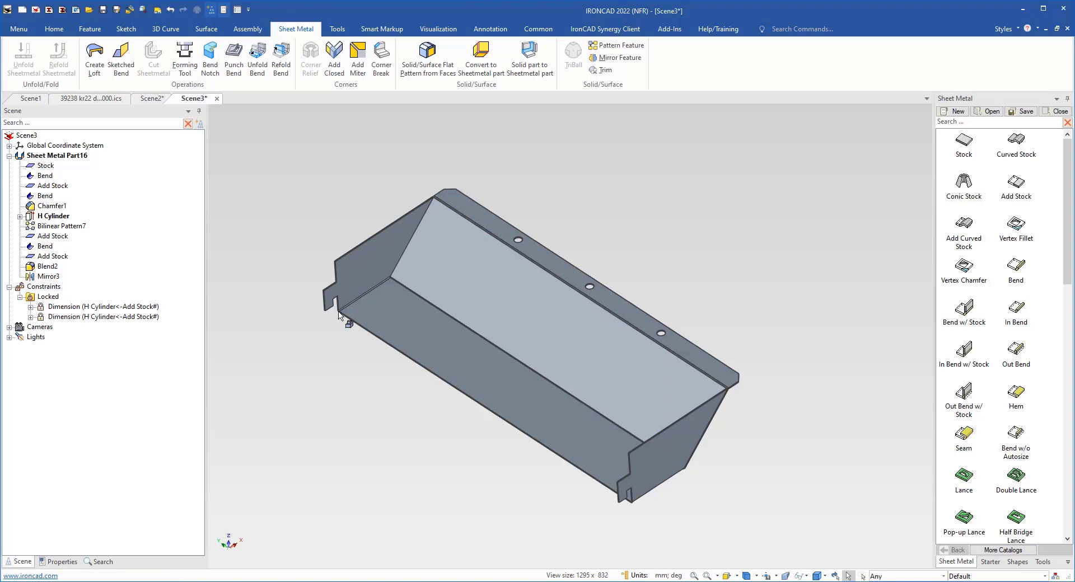
# In the scene's parameter table, set the expression of the pattern's Distance1 to (SMLength/2)-50mm and apply it
pyautogui.rightClick(291, 363)
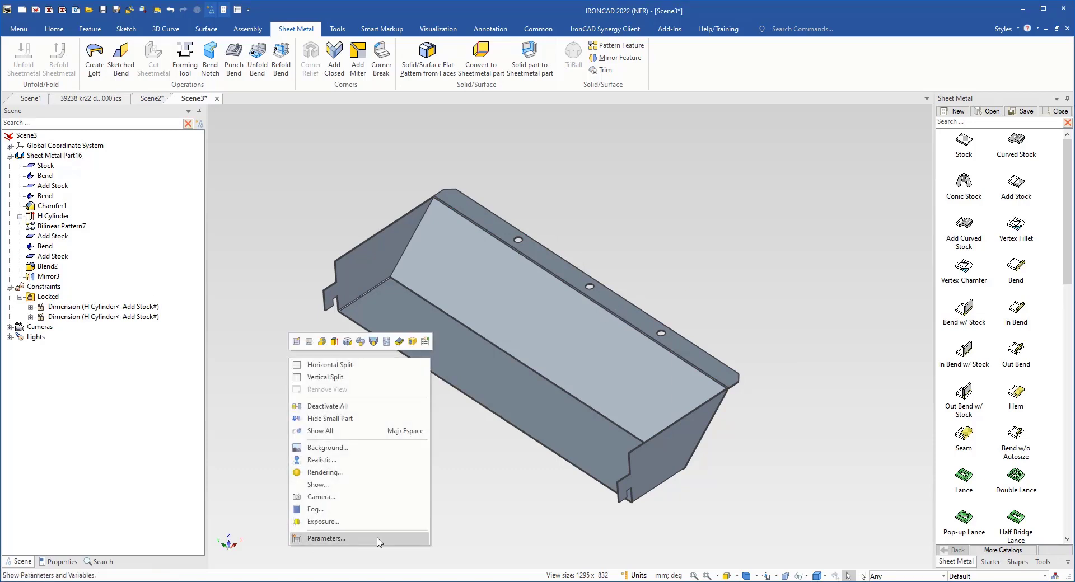
pyautogui.click(327, 538)
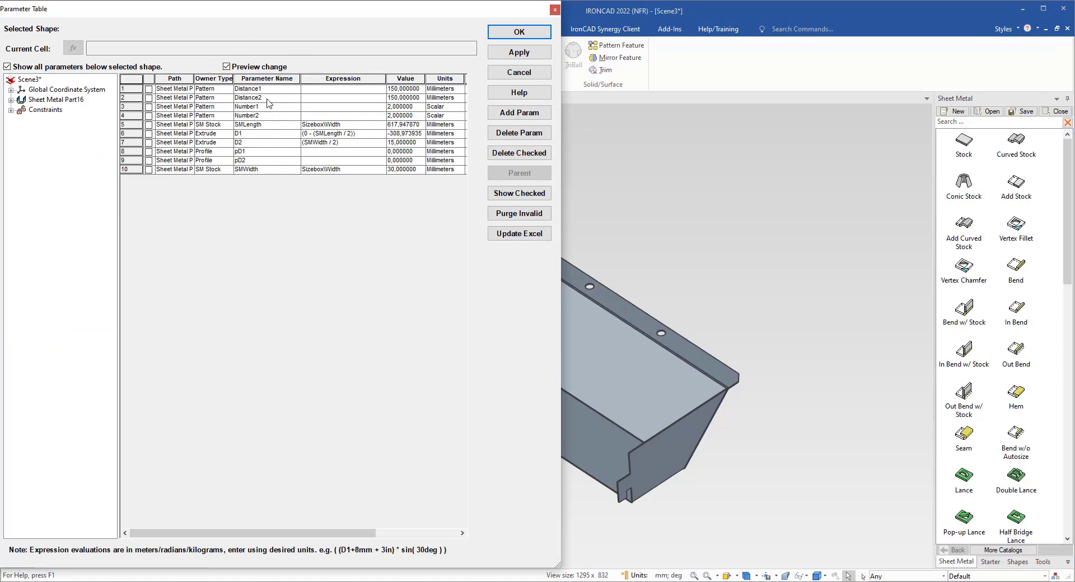
pyautogui.click(274, 125)
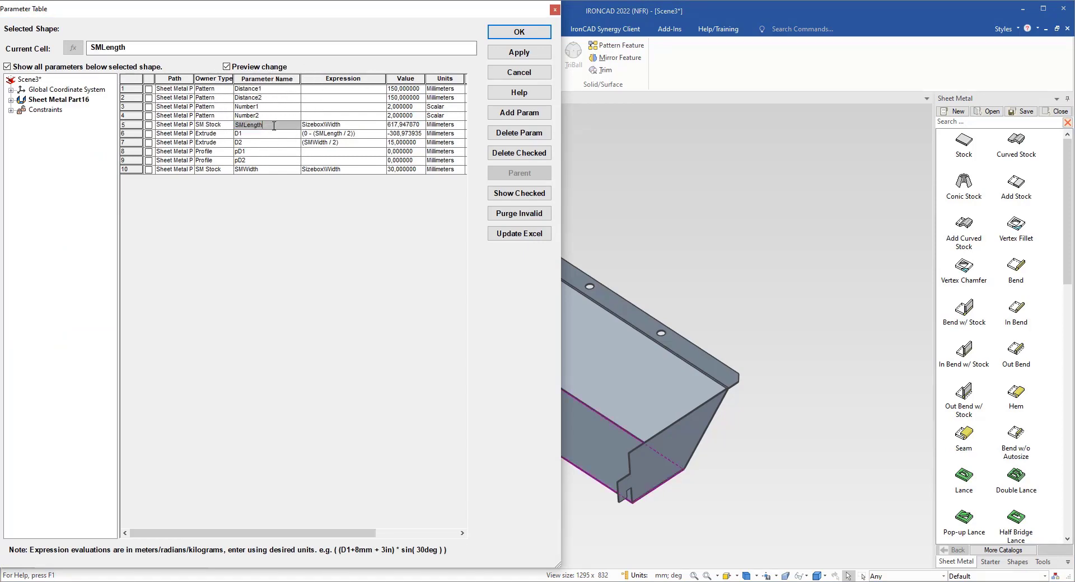
pyautogui.doubleClick(272, 126)
pyautogui.hotkey('ctrl', 'c')
pyautogui.doubleClick(323, 89)
pyautogui.hotkey('ctrl', 'v')
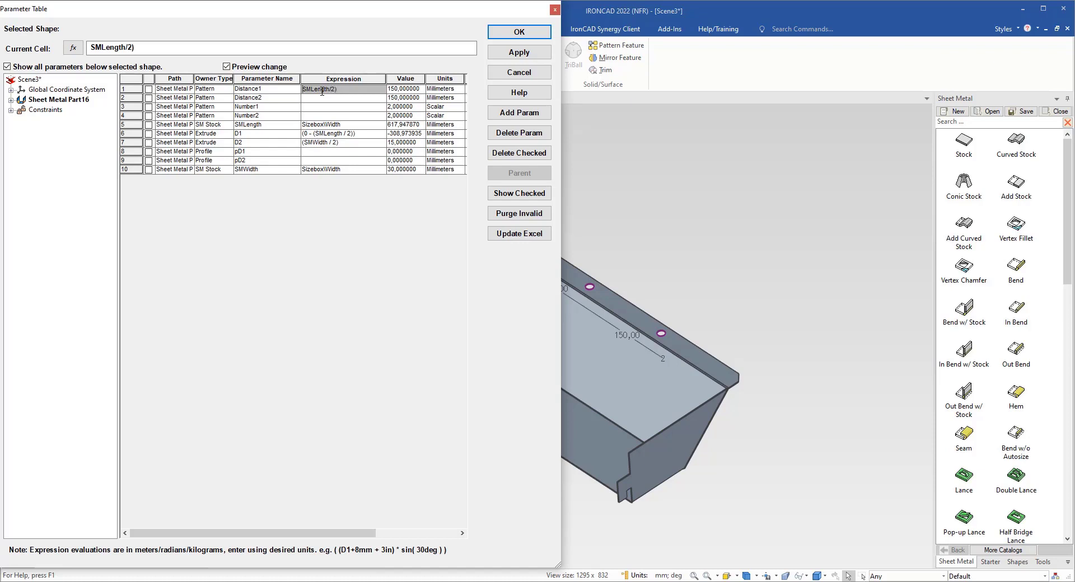
pyautogui.write('(')
pyautogui.write('-50mùm')
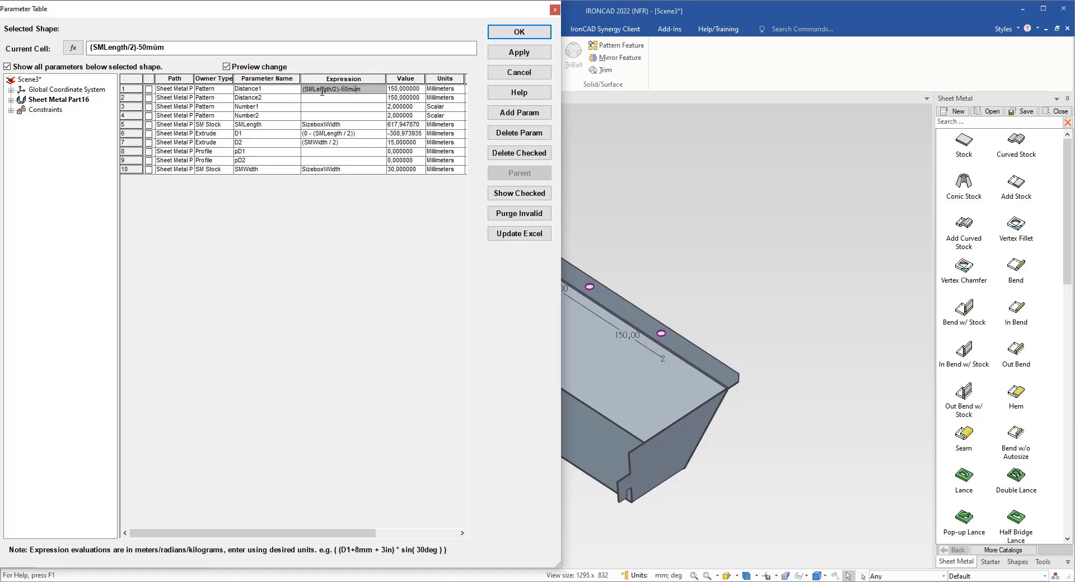
pyautogui.press('Return')
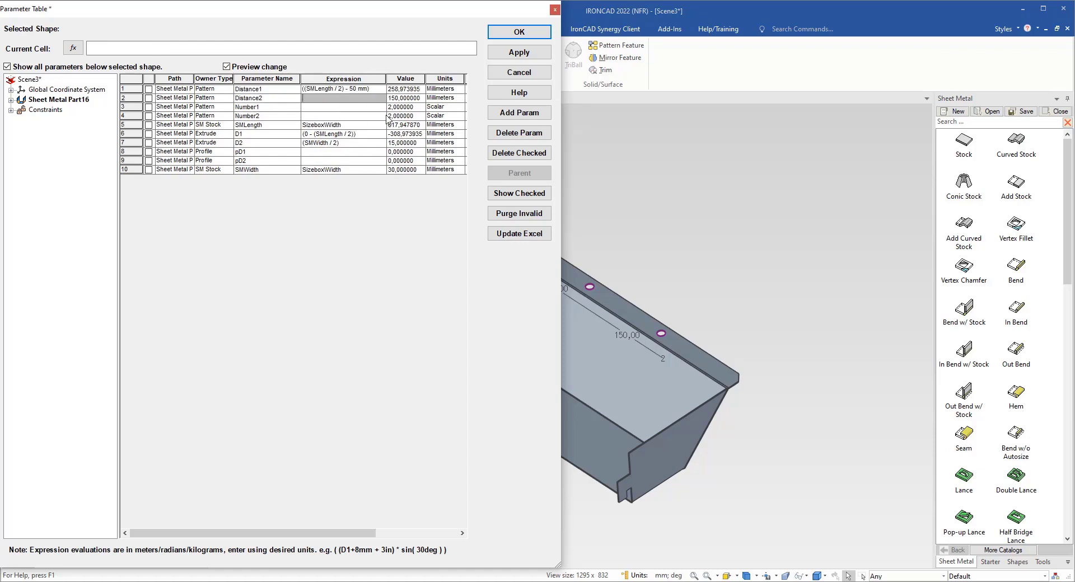
pyautogui.click(519, 52)
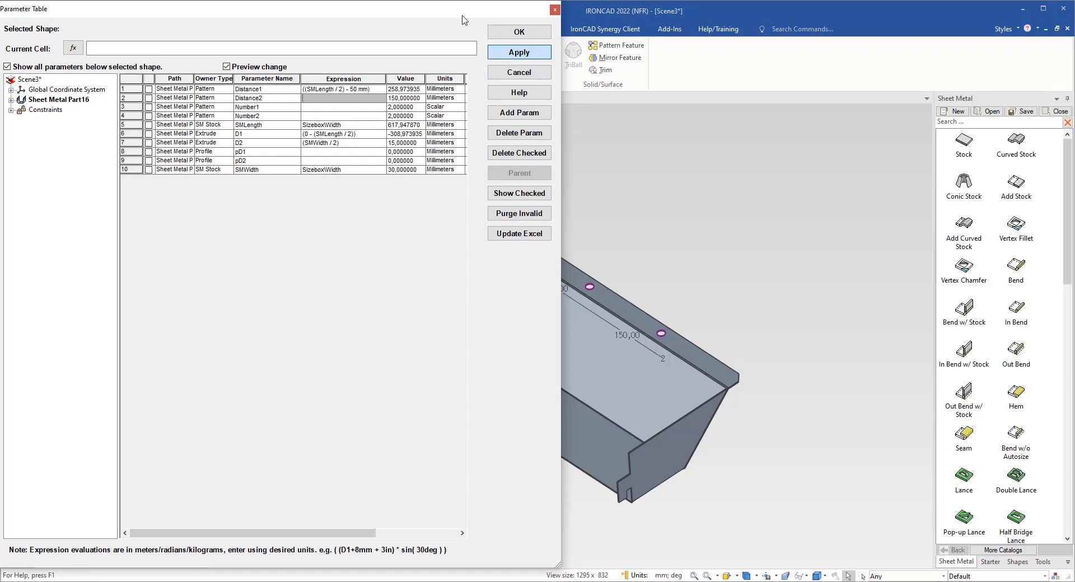
# Copy the Distance1 expression ((SMLength / 2) - 50 mm) to the pattern's Distance2, apply it and close the parameter table
pyautogui.moveTo(462, 17); pyautogui.dragTo(361, 227)
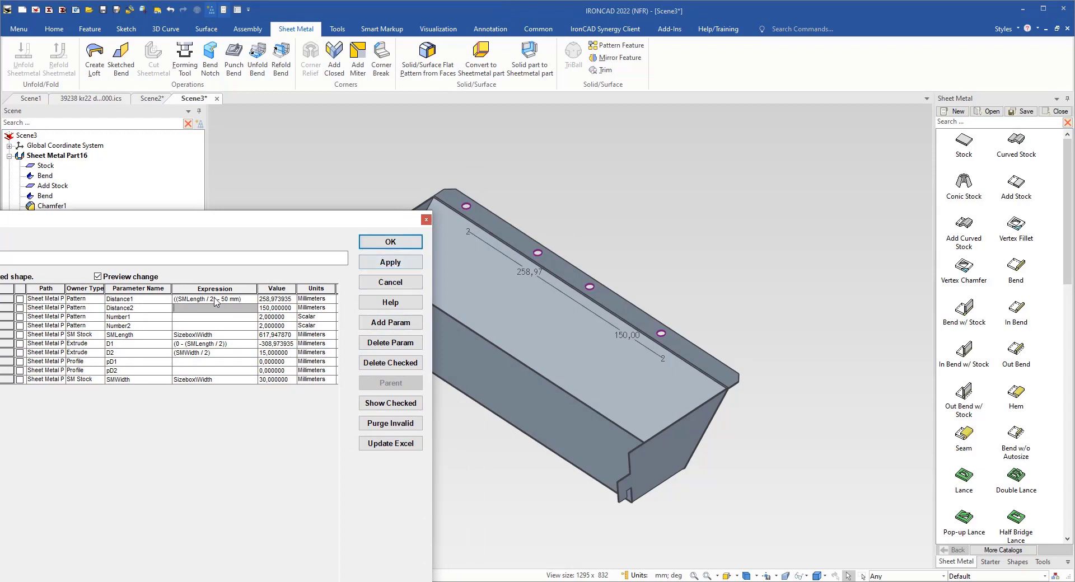
pyautogui.click(249, 301)
pyautogui.moveTo(242, 300); pyautogui.dragTo(174, 300)
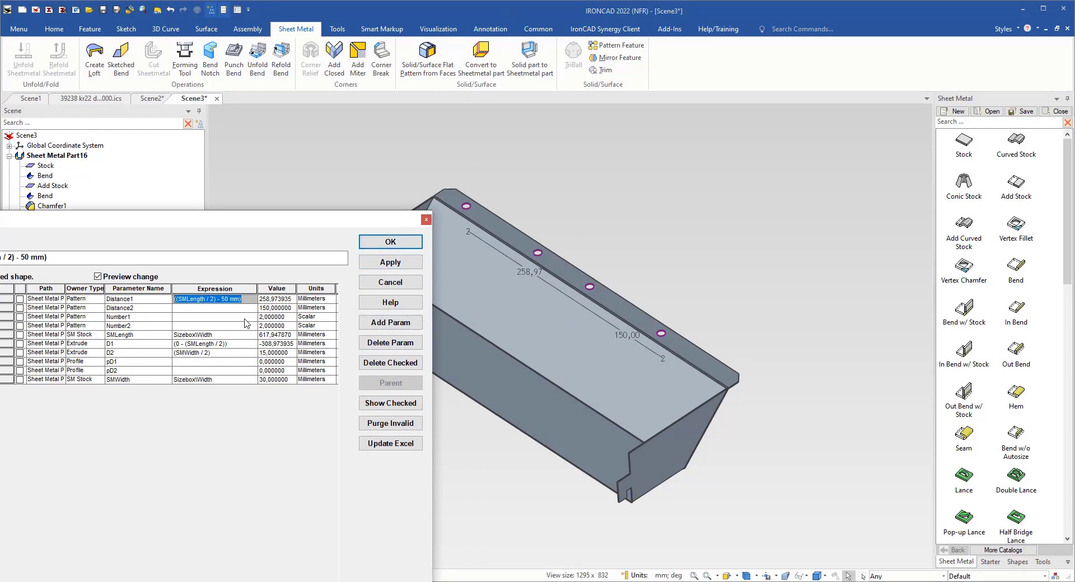
pyautogui.hotkey('ctrl', 'c')
pyautogui.click(226, 308)
pyautogui.hotkey('ctrl', 'v')
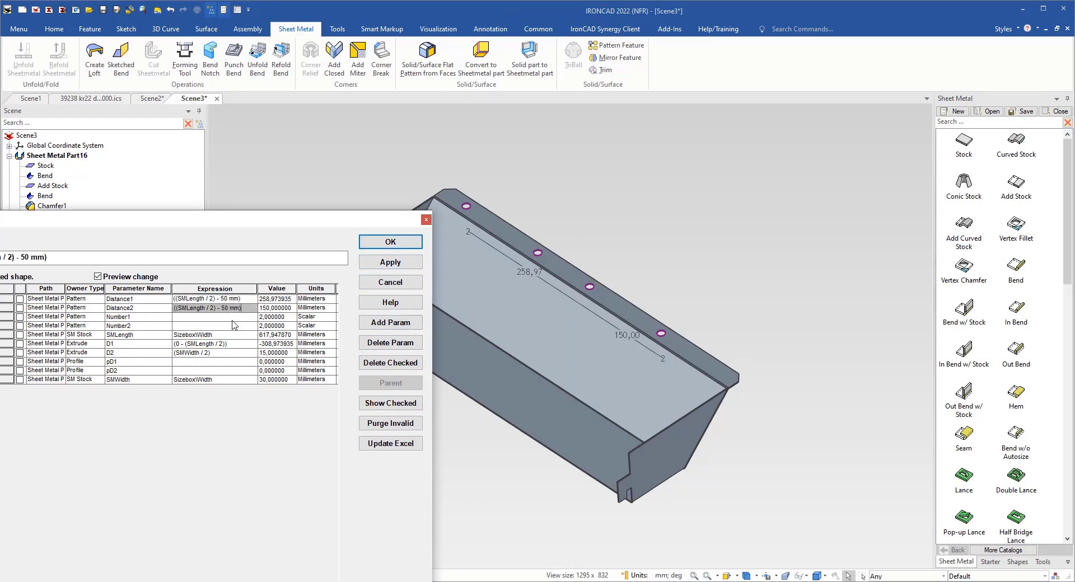
pyautogui.click(397, 268)
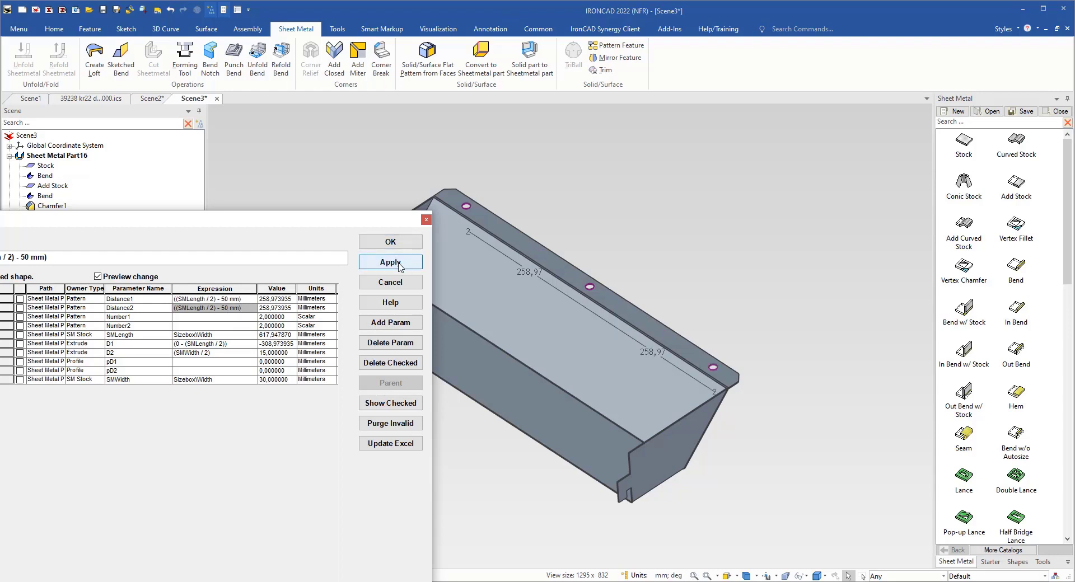
pyautogui.click(390, 242)
# Stretch the base stock lengthwise well beyond its current end to test the parametric hole pattern
pyautogui.click(556, 356)
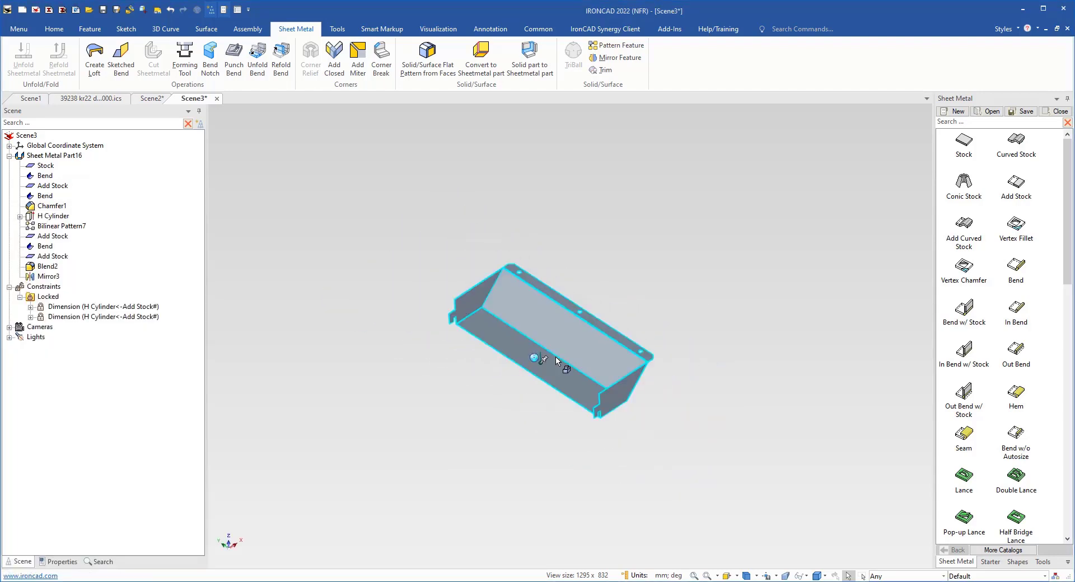
pyautogui.click(560, 378)
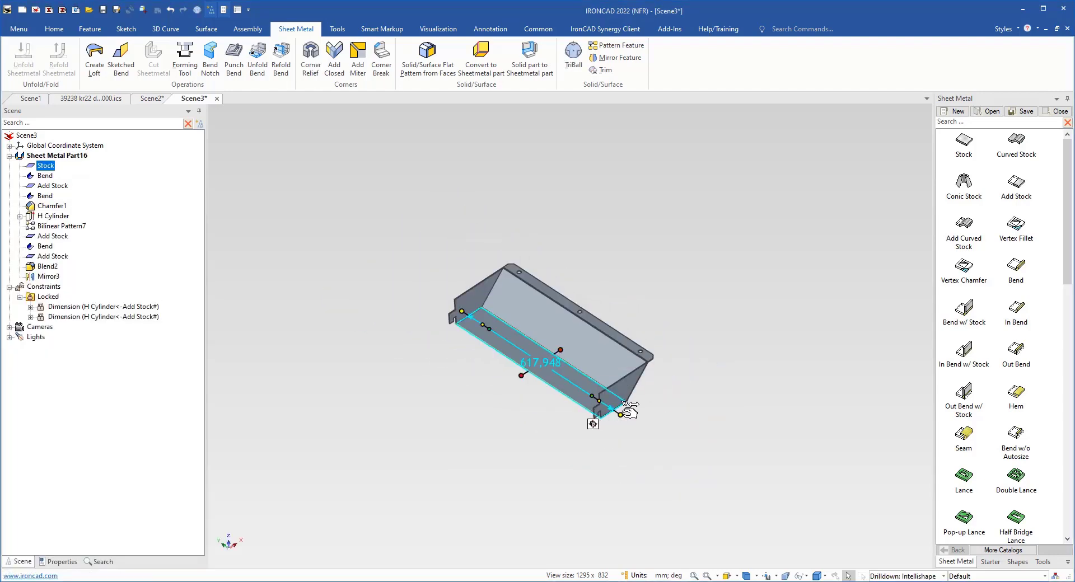
pyautogui.moveTo(620, 415); pyautogui.dragTo(674, 466)
pyautogui.click(737, 385)
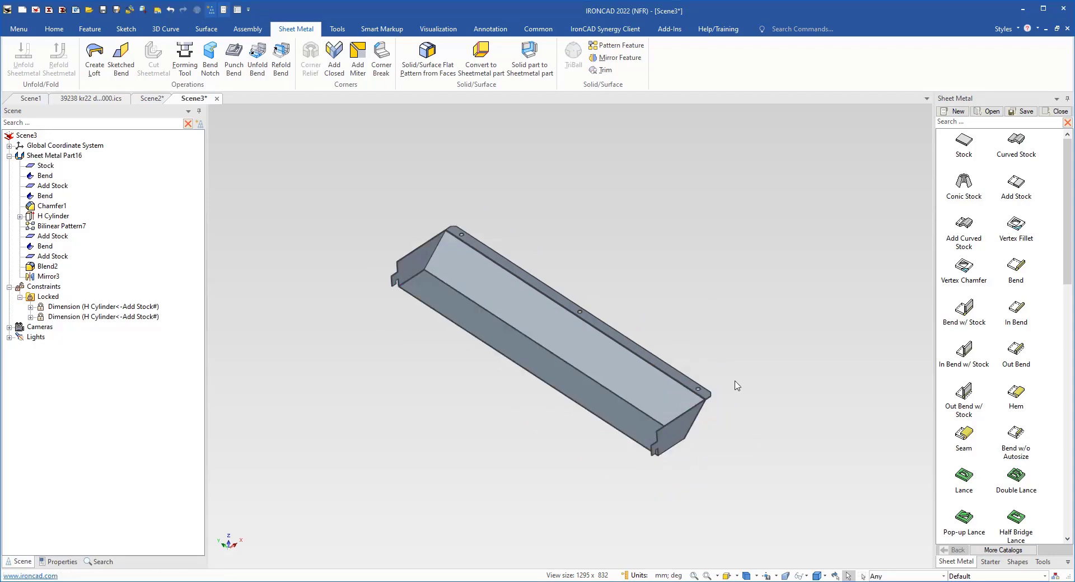
# Widen the base stock to about 231 mm at its open front edge and fit the whole part in view
pyautogui.click(746, 576)
pyautogui.click(600, 410)
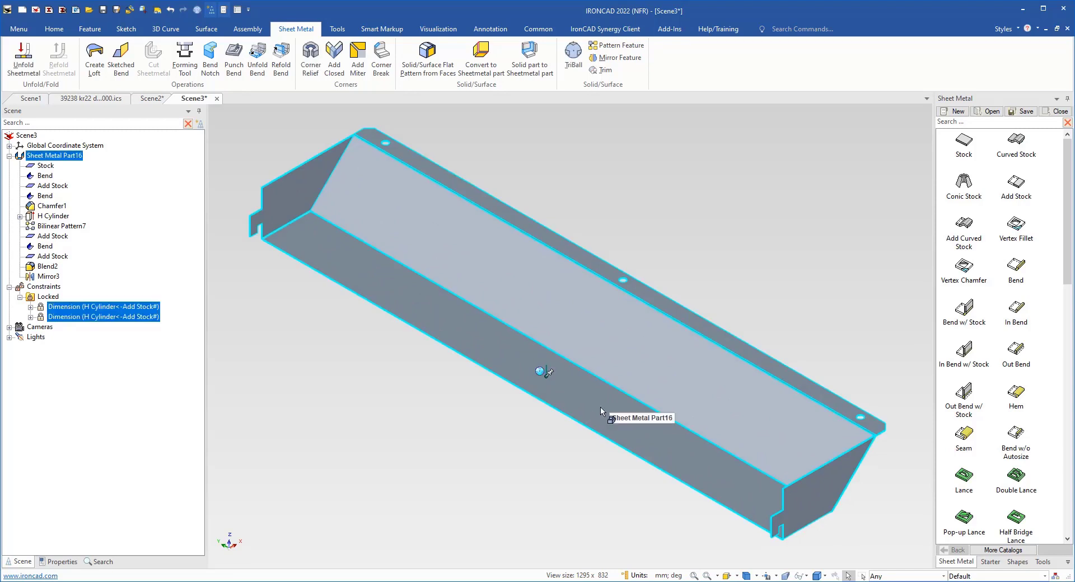
pyautogui.click(600, 411)
pyautogui.moveTo(518, 393); pyautogui.dragTo(448, 425)
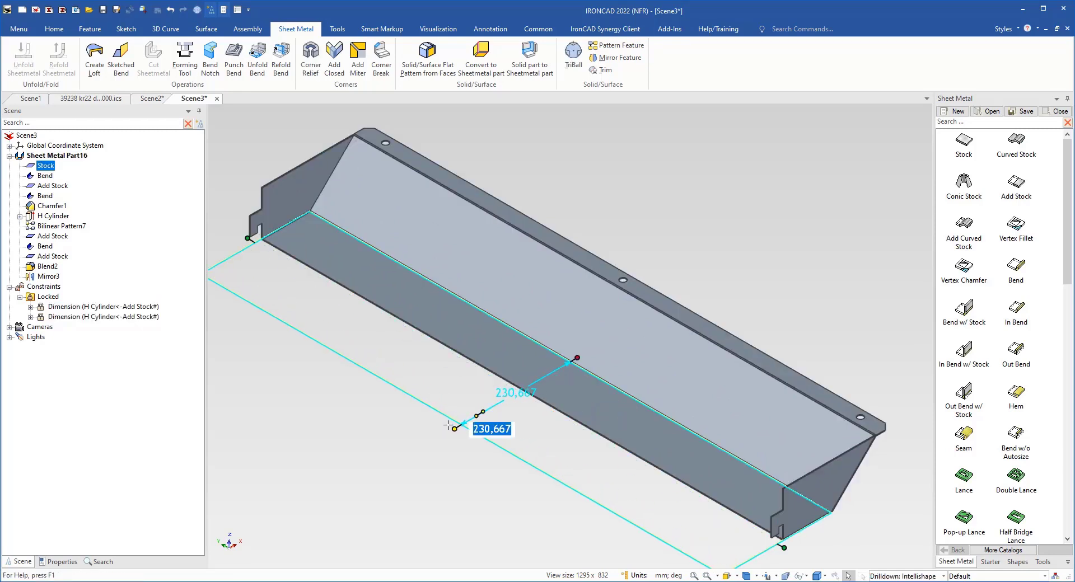
pyautogui.scroll(-1, 627, 387)
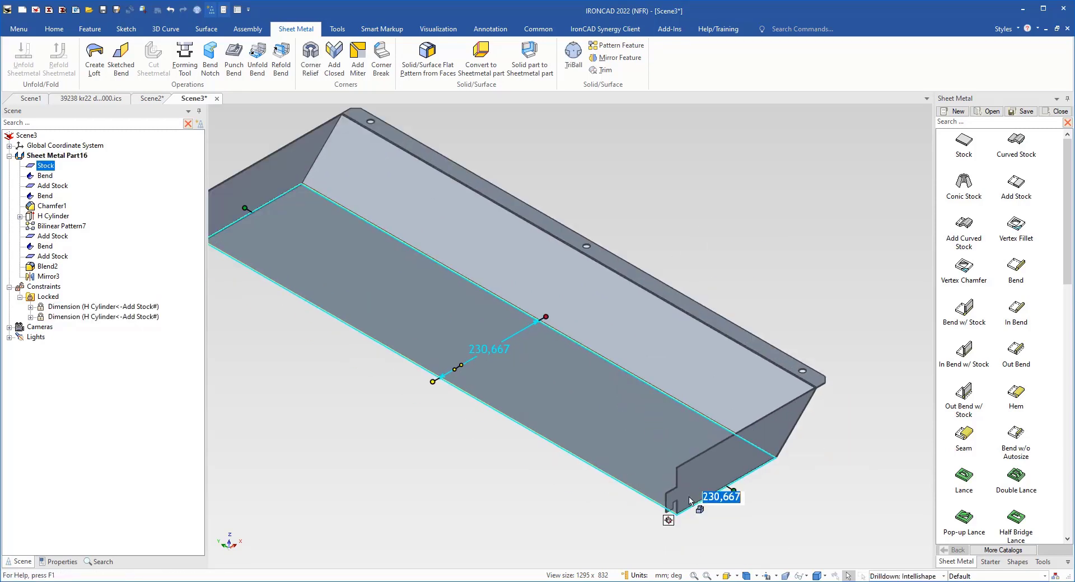
pyautogui.click(753, 502)
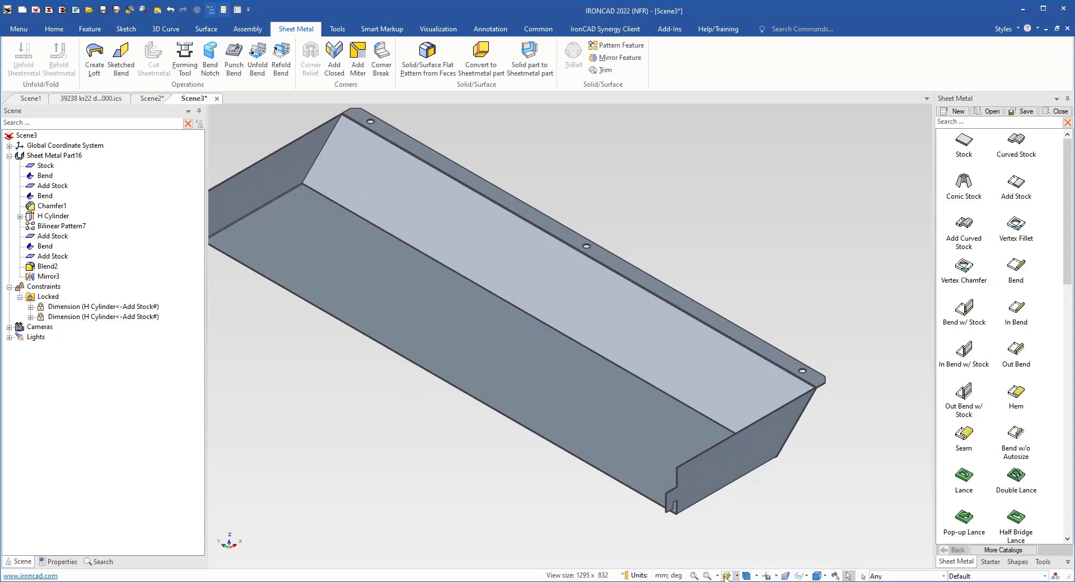
pyautogui.click(694, 576)
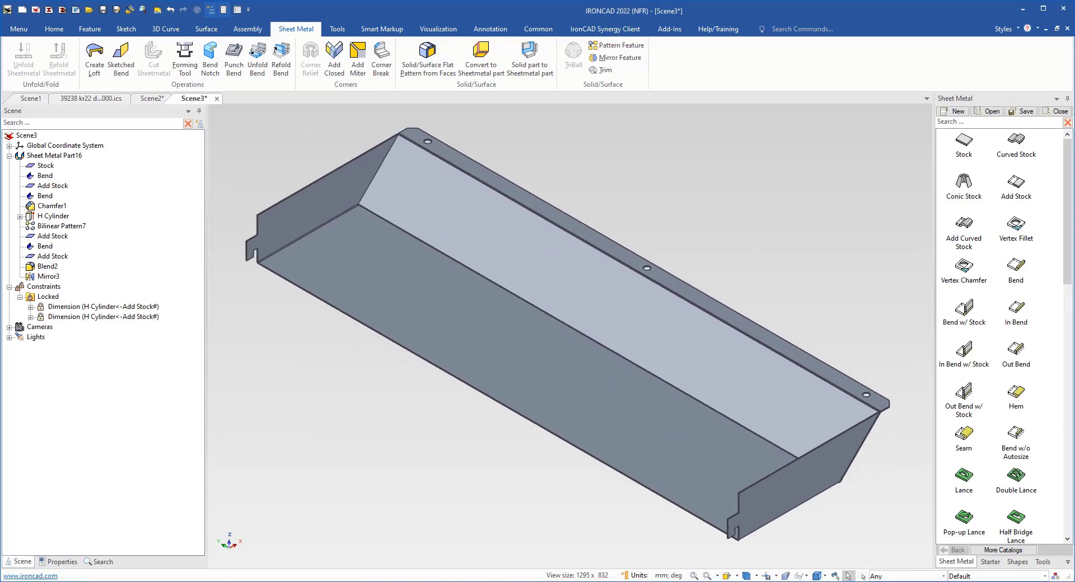